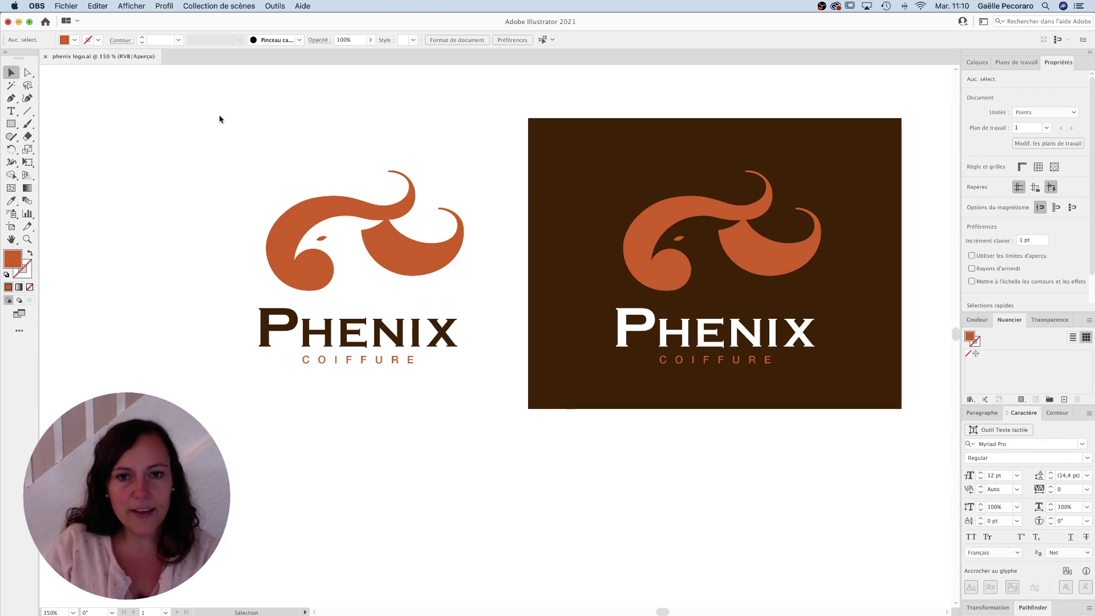
Copy the white and brown-background Phenix logos and bring up the New Document dialog.
click(199, 147)
drag(193, 159, 500, 402)
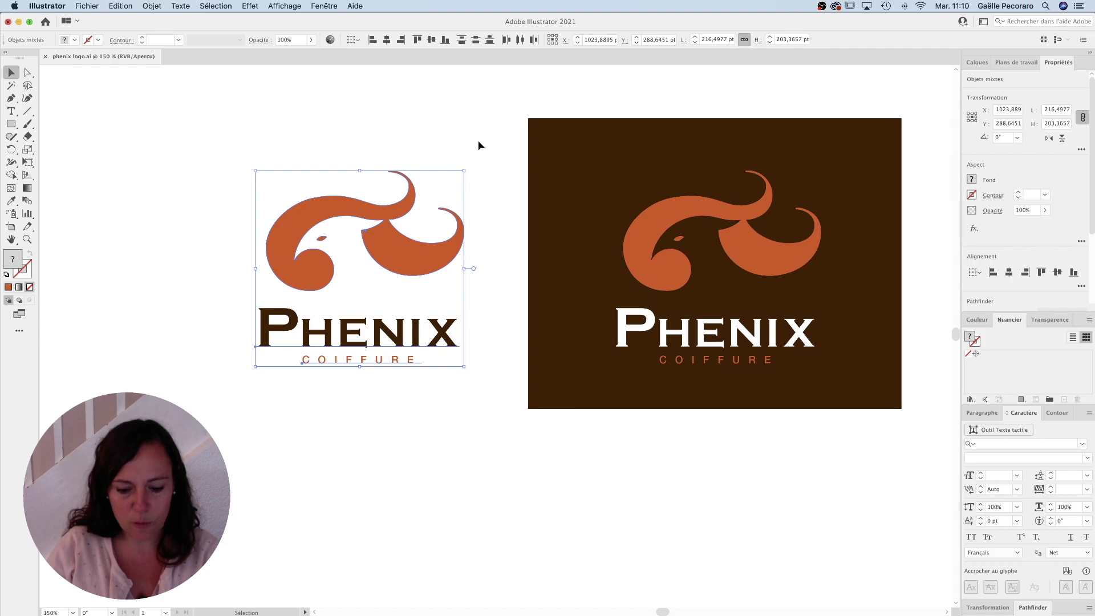
drag(229, 120, 870, 431)
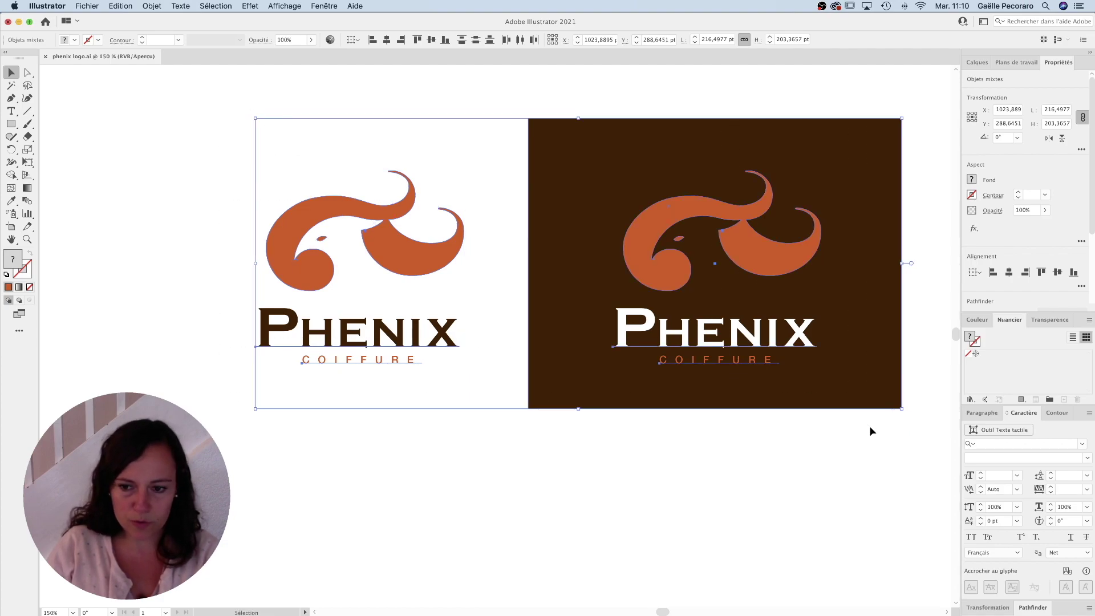
key(super+minus)
key(super+minus)
key(super+minus)
key(super+n)
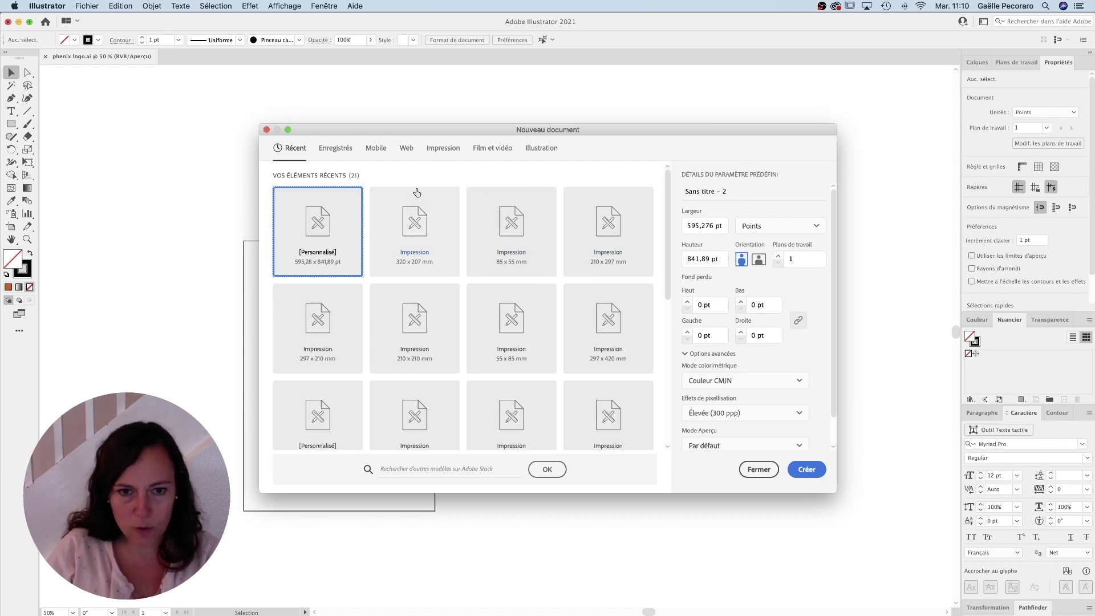
Create a 148 × 210 mm portrait print document, starting from the A4 preset.
click(445, 151)
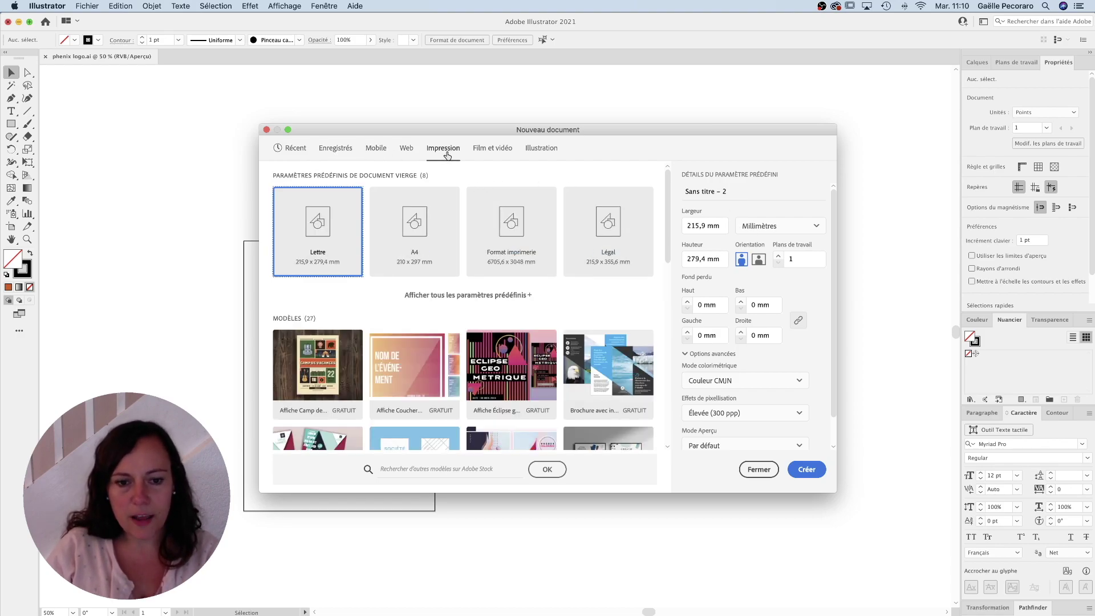
click(449, 226)
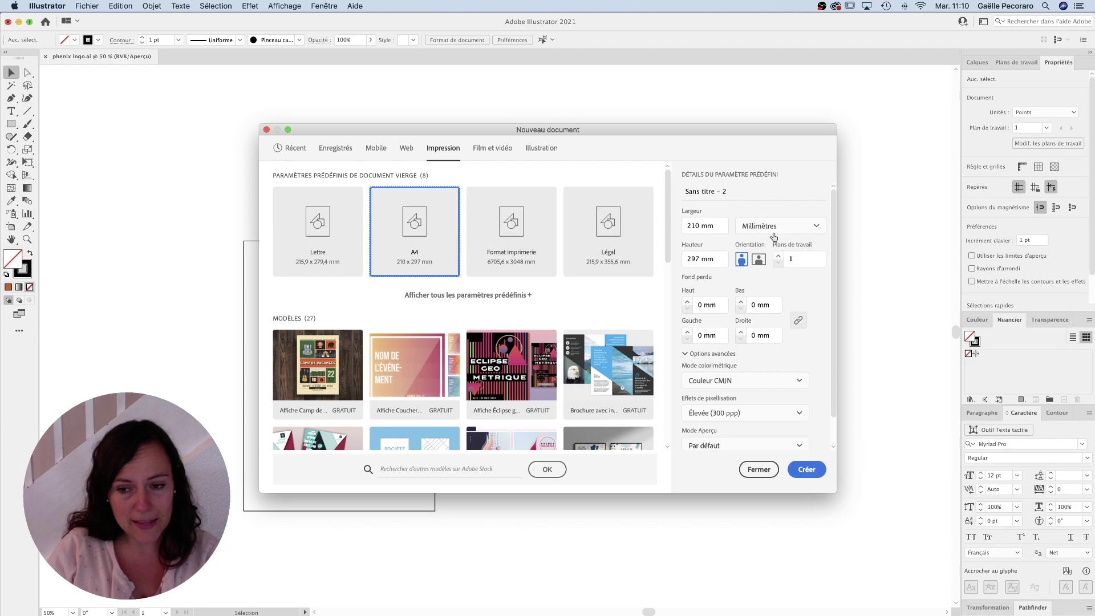
click(721, 259)
text(148)
key(Tab)
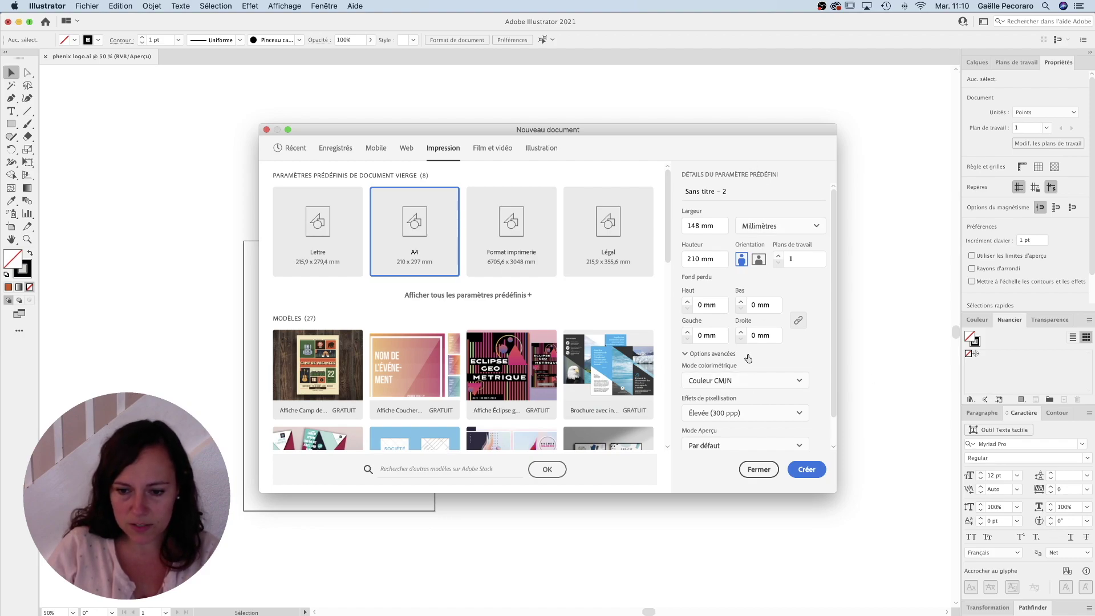
scroll(748, 358, down, 2)
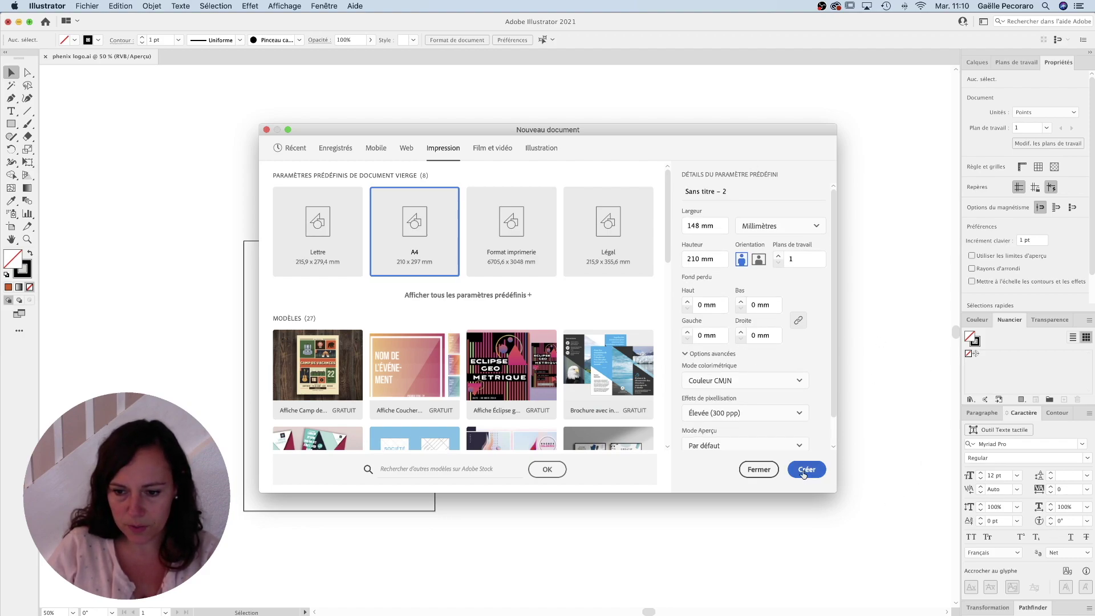
click(807, 469)
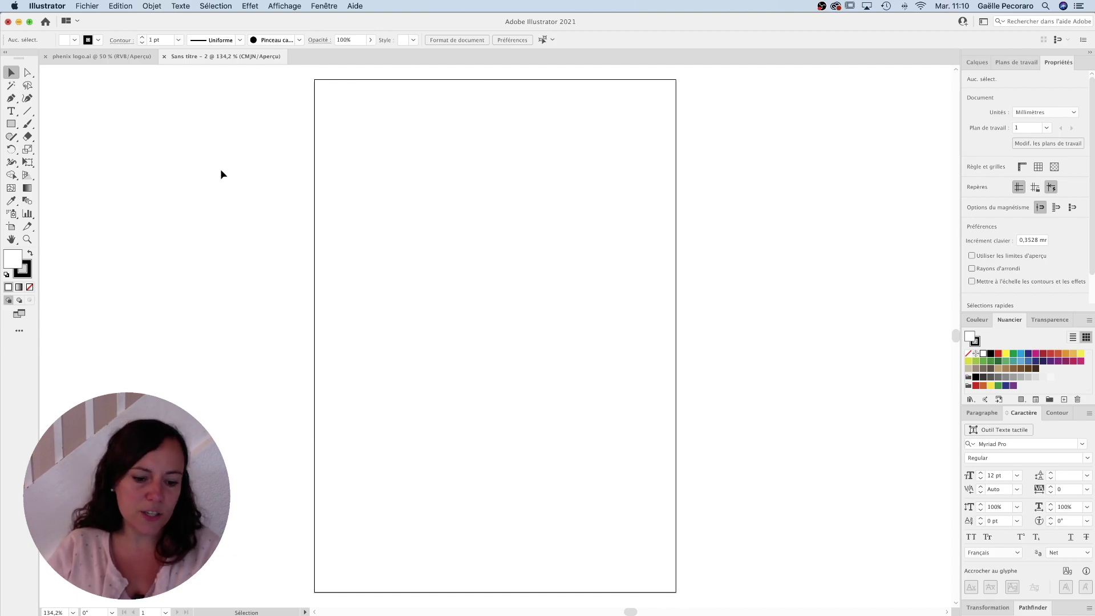
Paste both Phenix logos, shrink them, and park them left of the artboard.
key(super+v)
alt+click(505, 314)
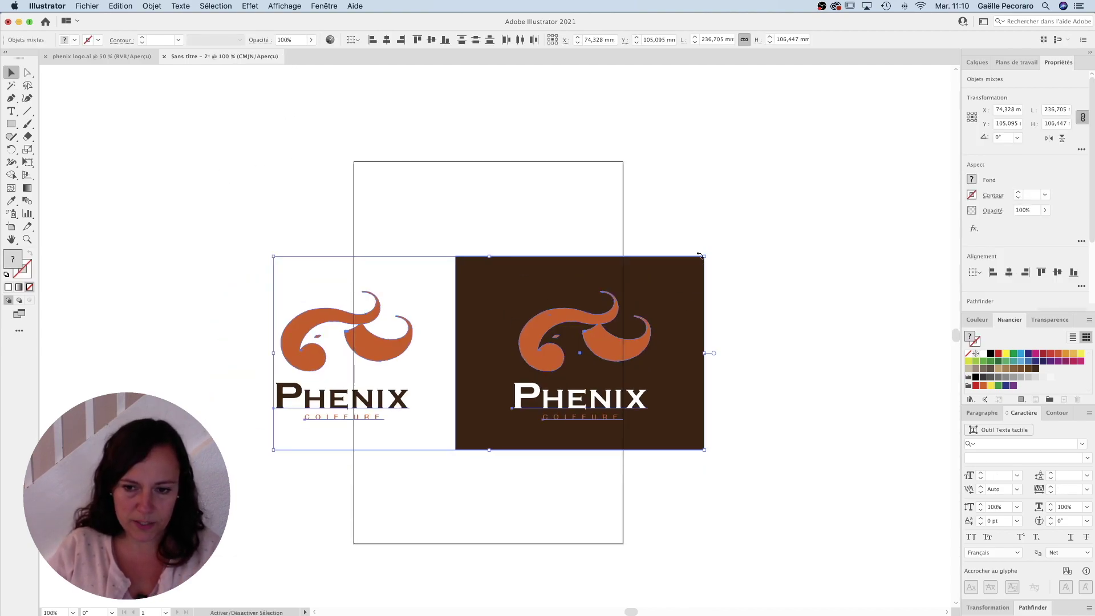
drag(704, 256, 636, 314)
drag(513, 353, 270, 207)
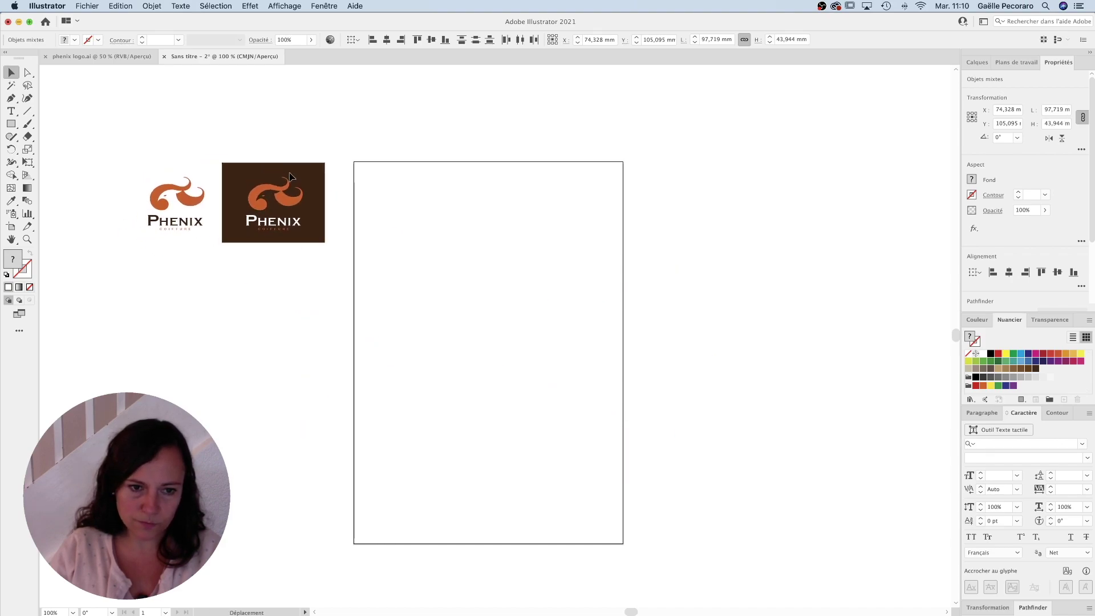
click(437, 158)
Pan and zoom to recentre the view on the page and logos.
scroll(398, 244, up, 5)
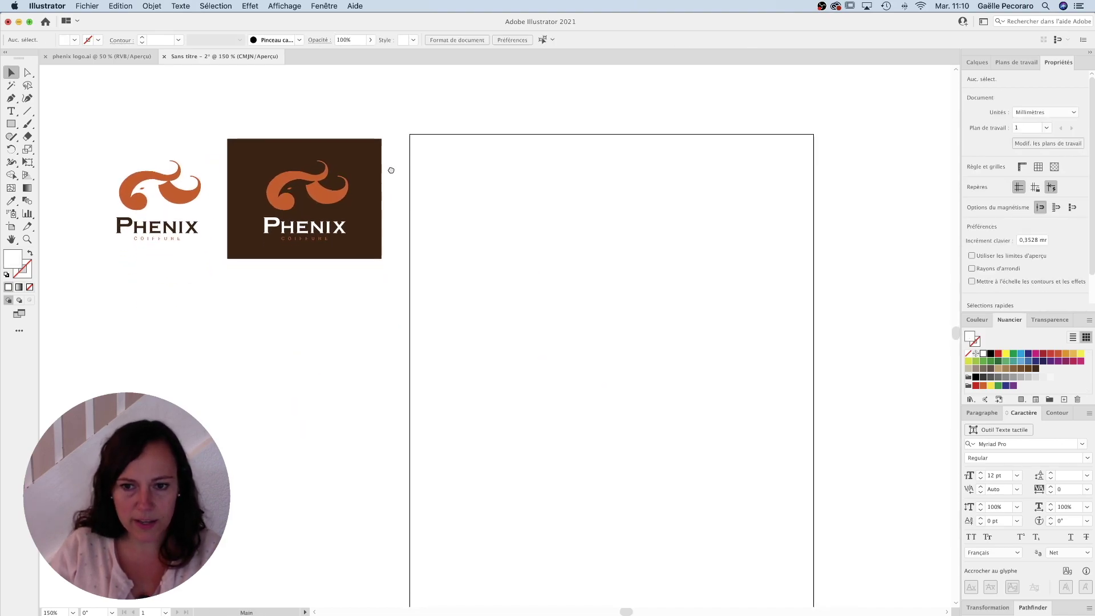
scroll(518, 266, down, 5)
drag(537, 296, 559, 222)
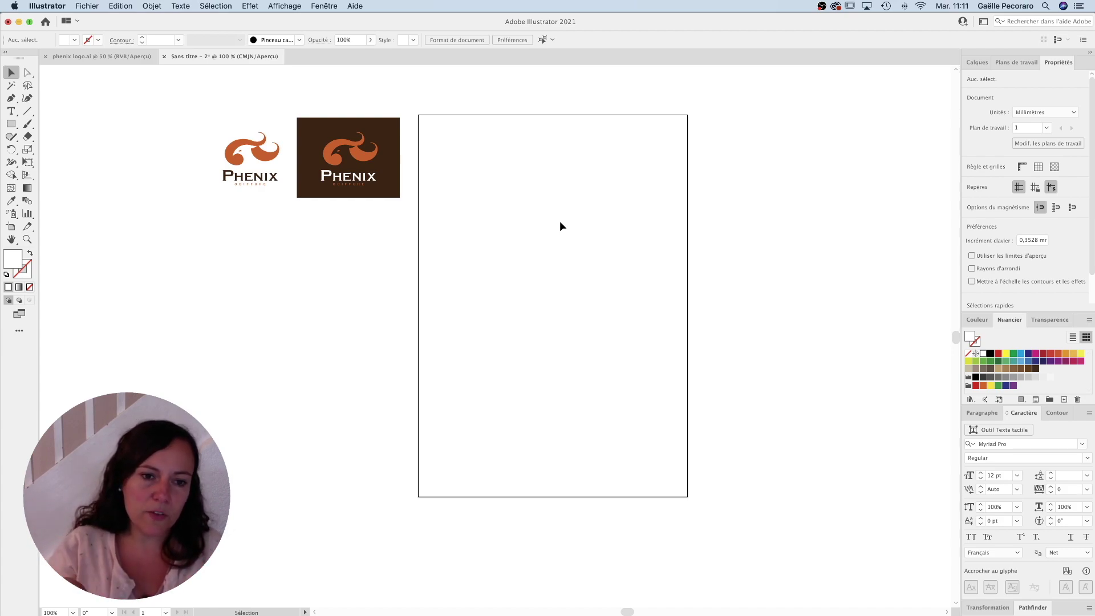
click(543, 282)
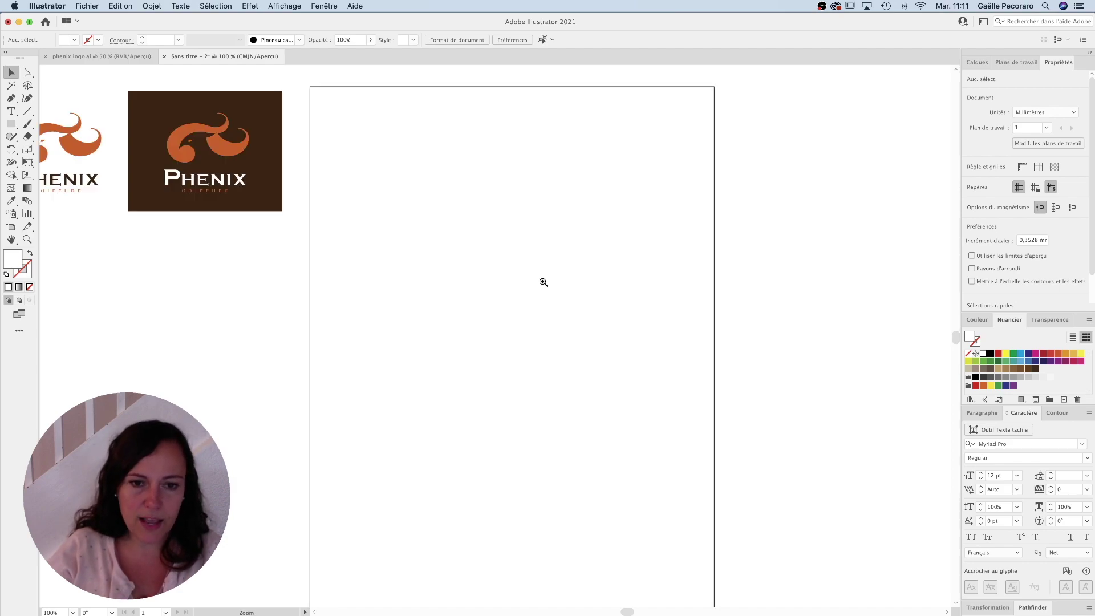
key(super+minus)
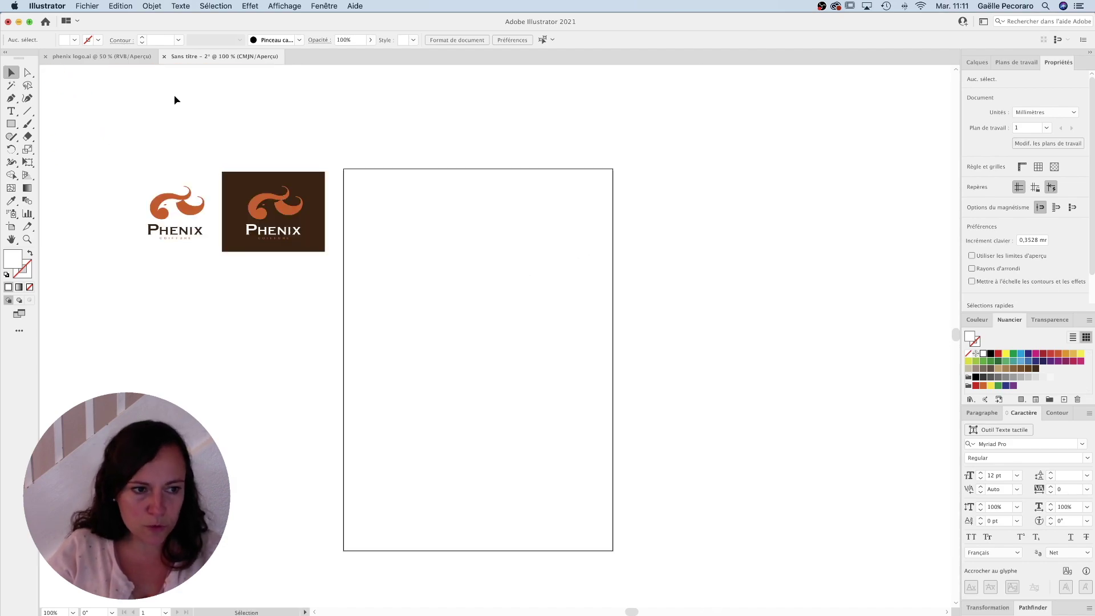
click(86, 6)
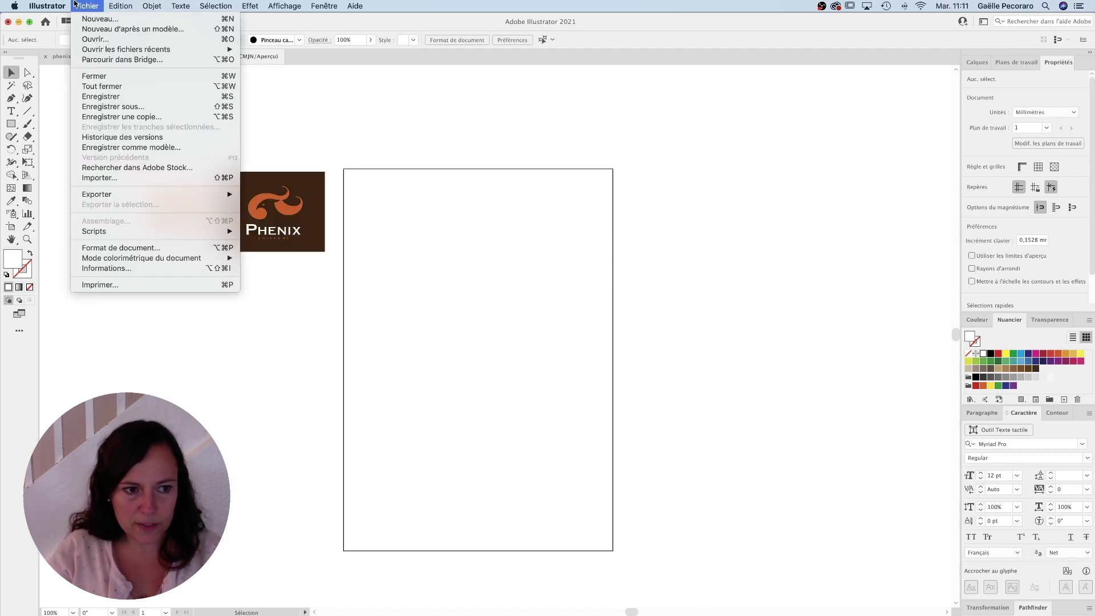
Place fille_cheveux.tif as a linked image, scaled and aligned to cover the A5 artboard.
click(113, 178)
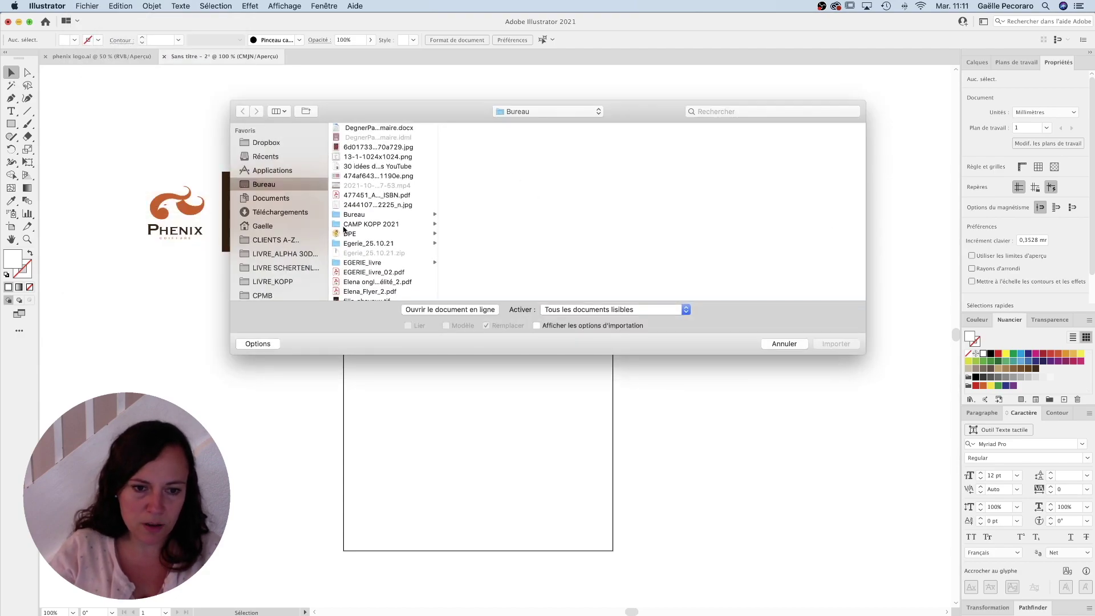
scroll(344, 229, down, 3)
click(368, 235)
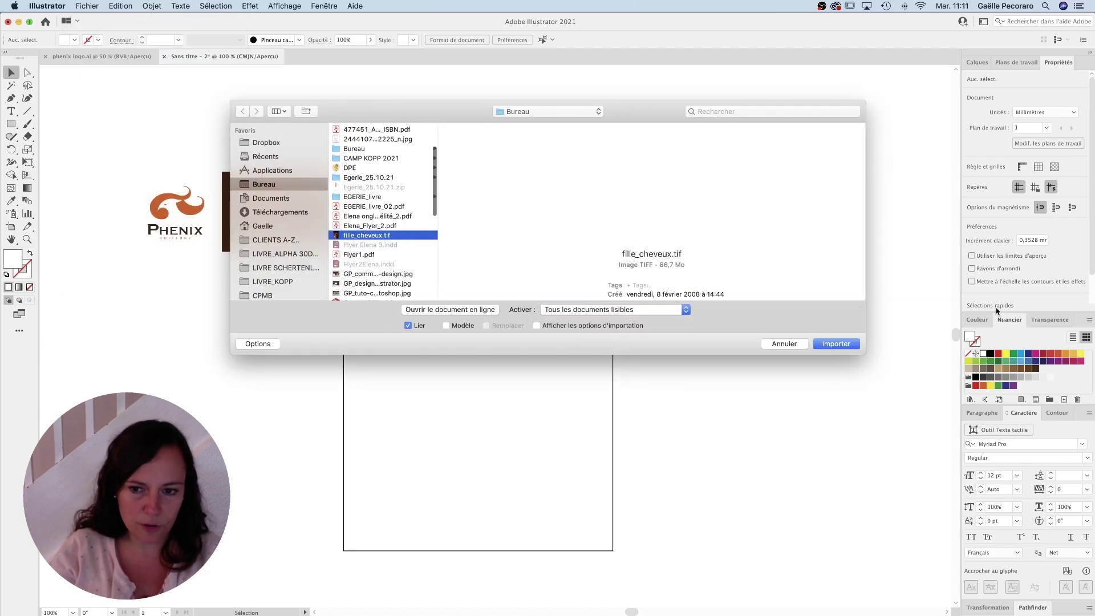
click(830, 342)
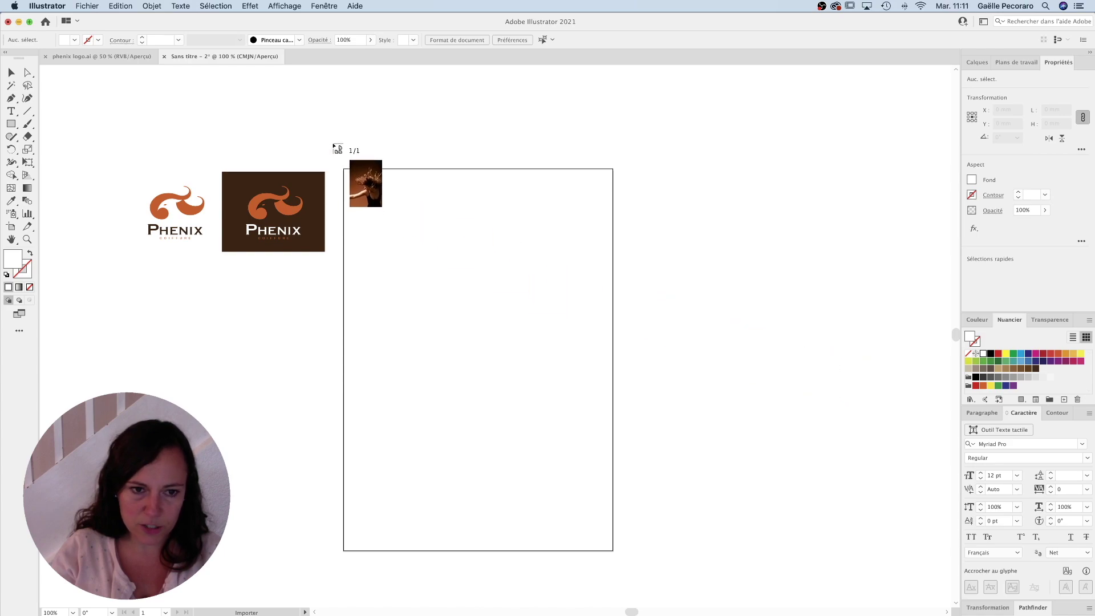
click(335, 147)
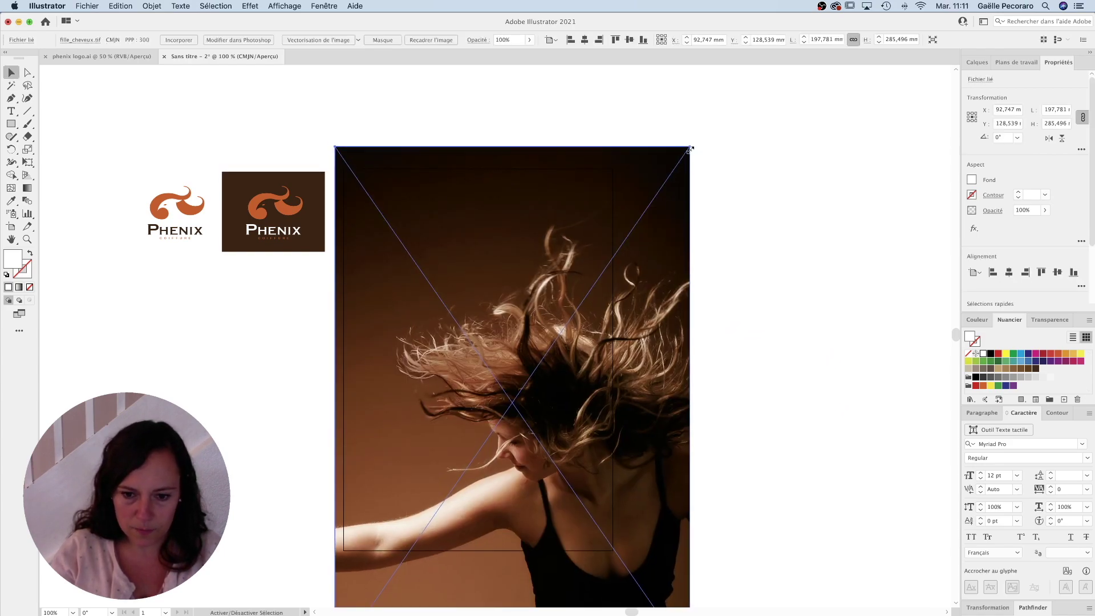
drag(690, 148, 656, 199)
drag(599, 341, 570, 309)
drag(621, 563, 617, 557)
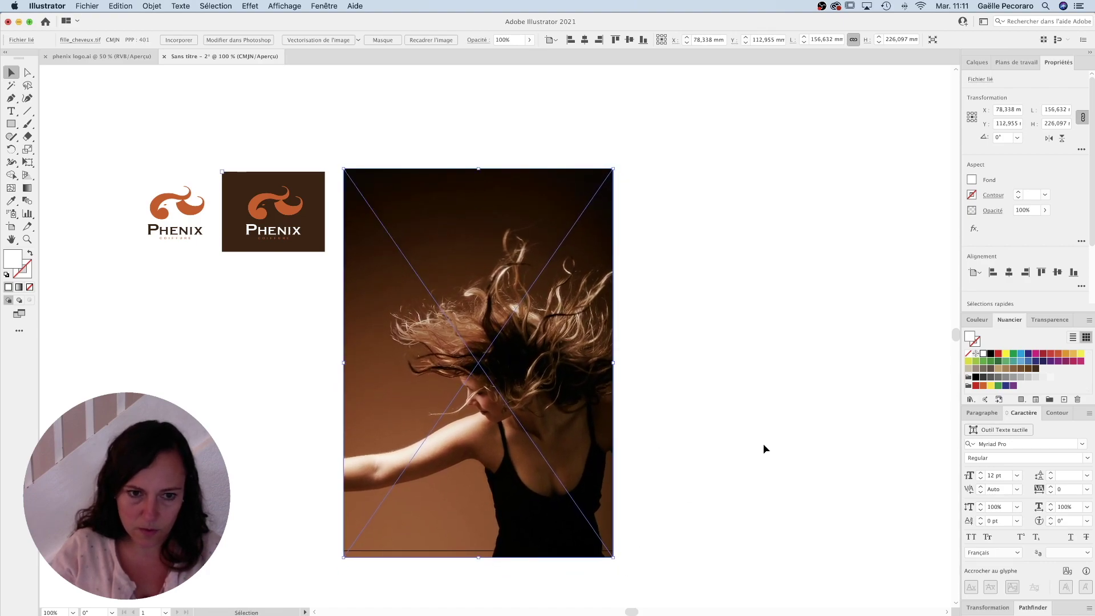
click(713, 257)
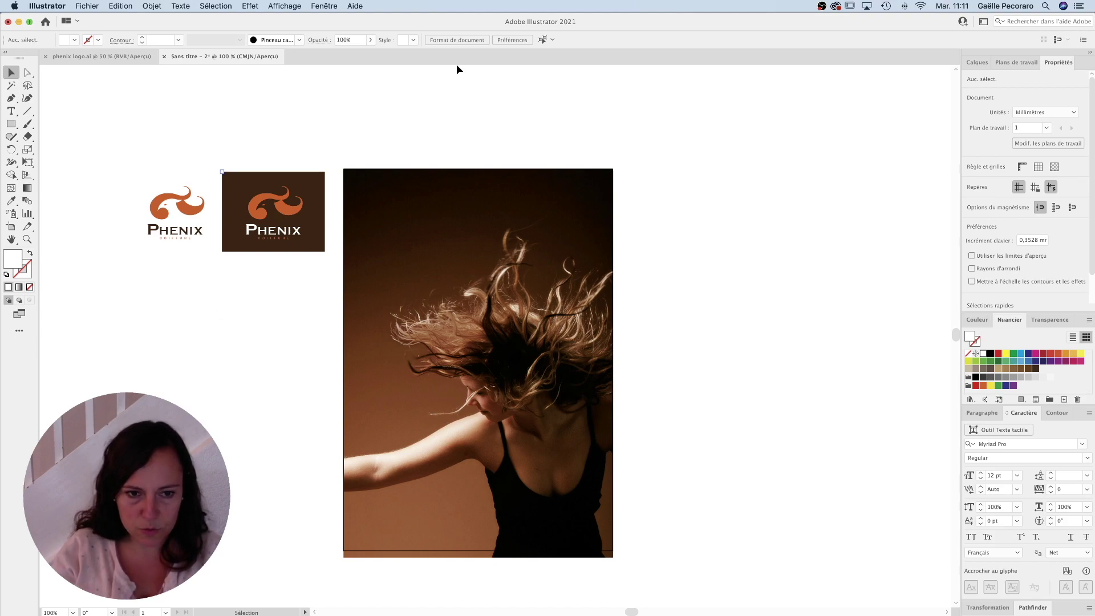
Draw a no-fill rectangle covering the whole page over the photo.
click(11, 124)
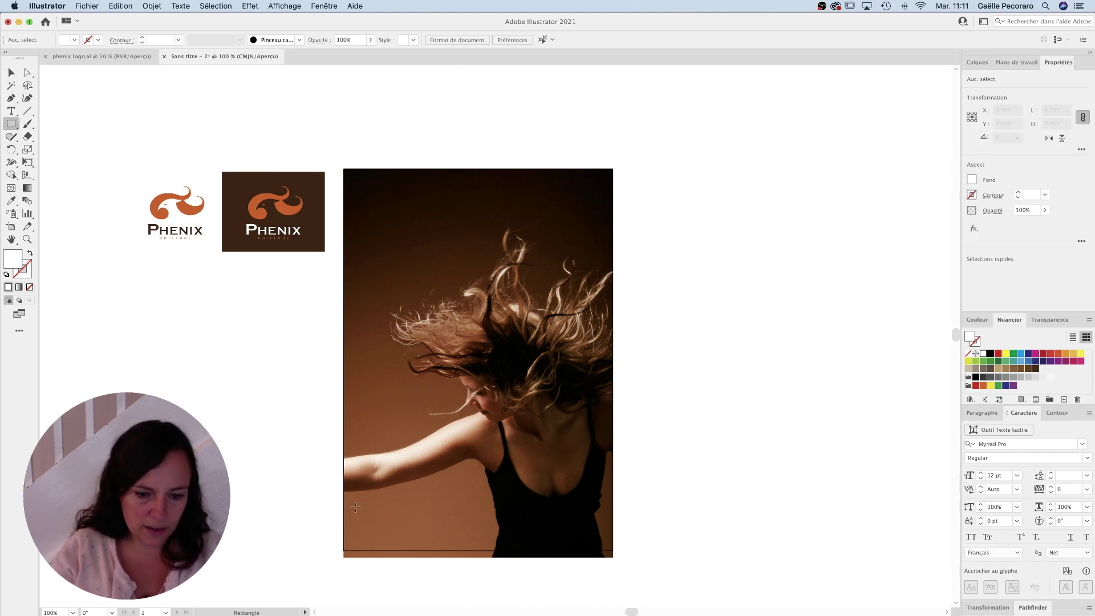
drag(344, 550, 614, 169)
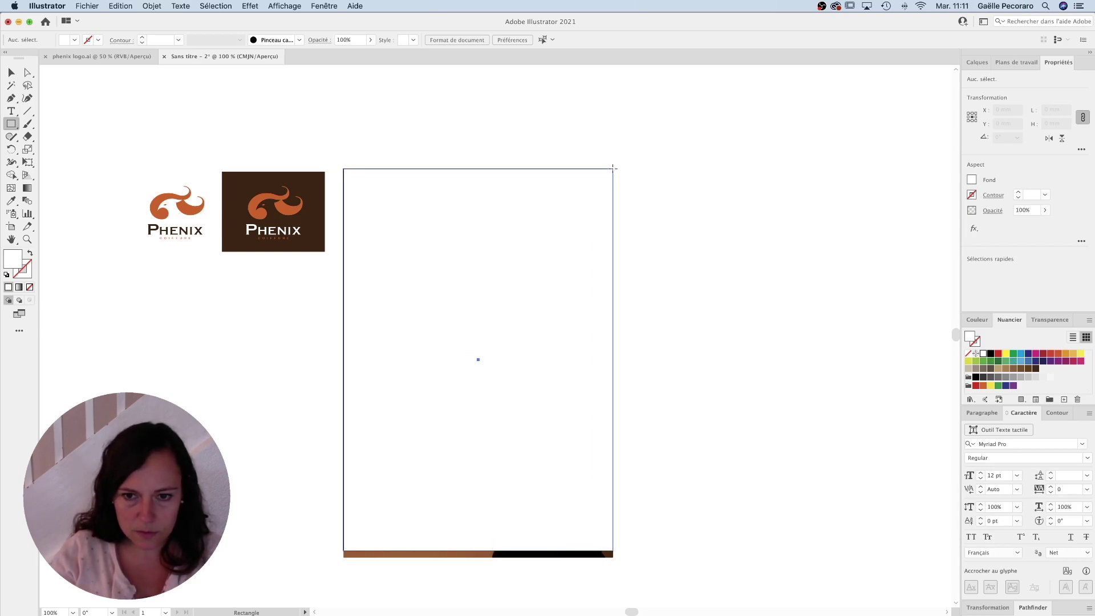
click(11, 72)
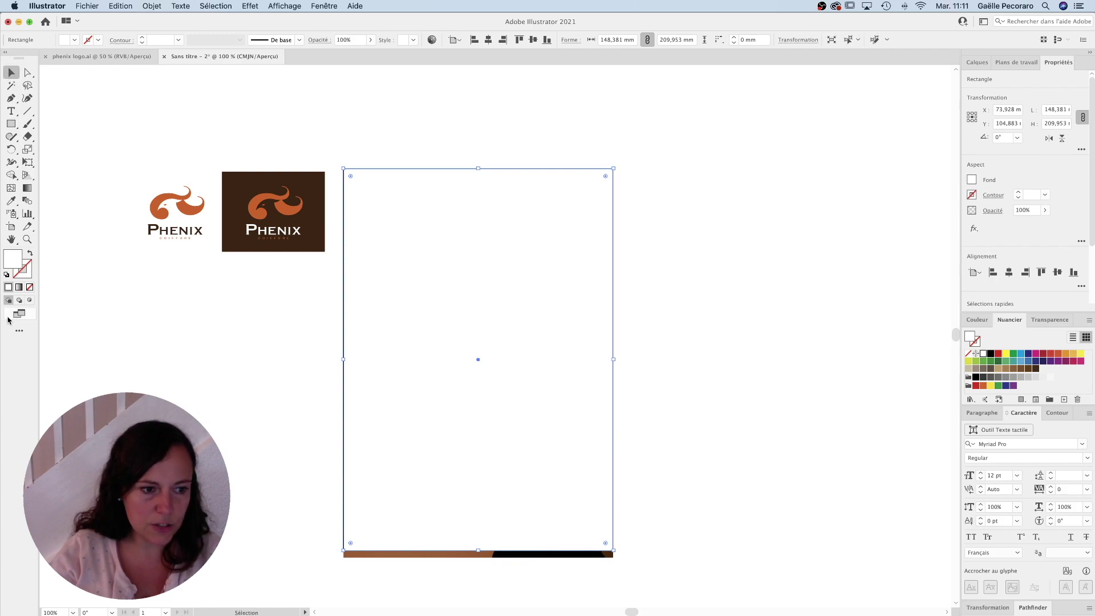
click(30, 287)
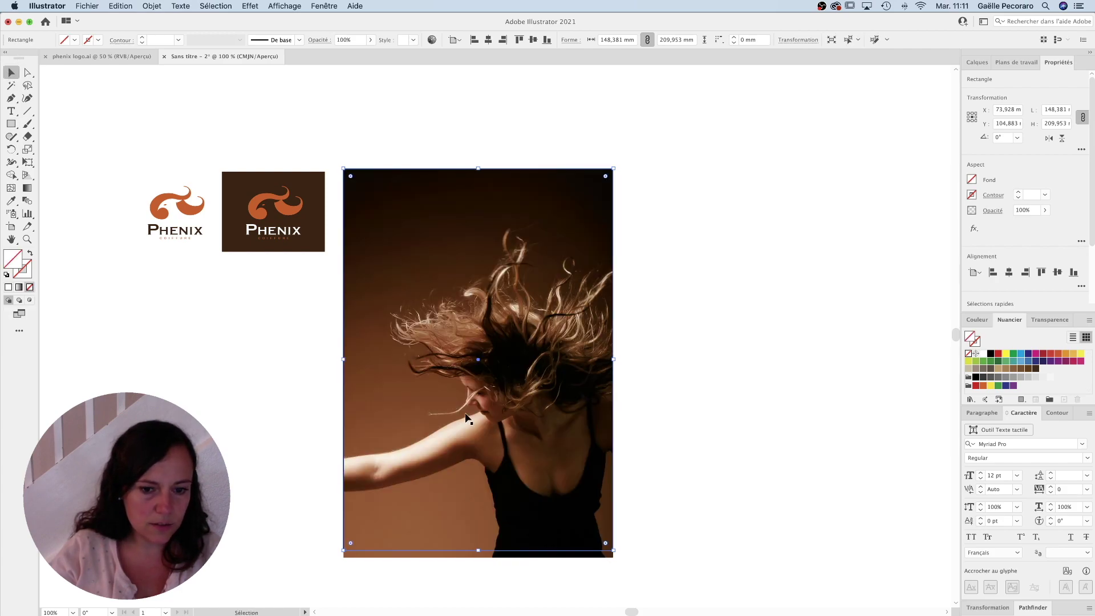
shift+click(470, 556)
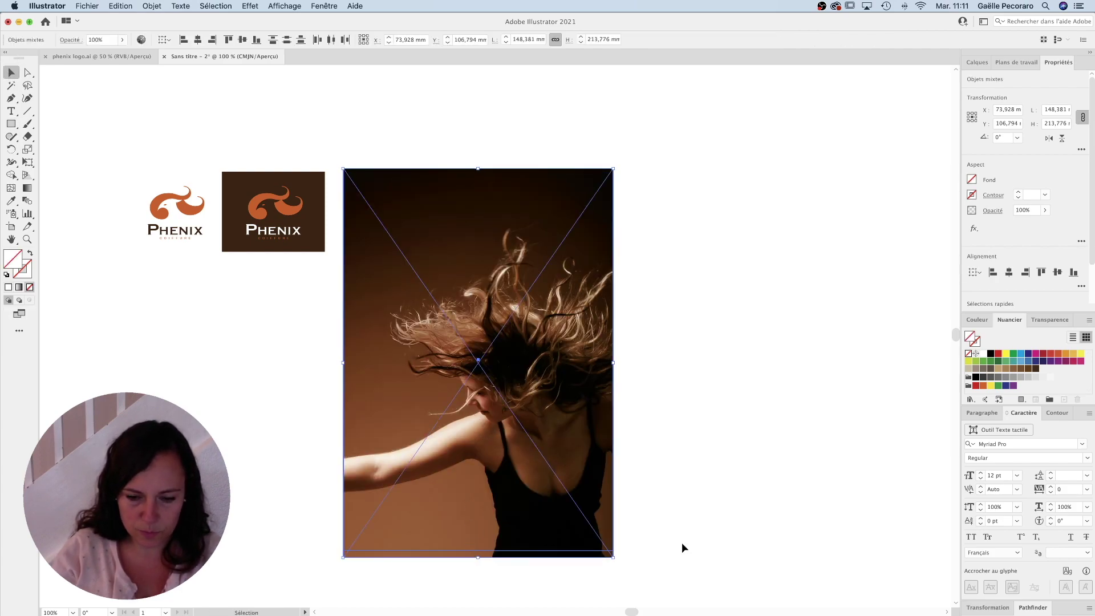
shift+click(593, 552)
click(592, 551)
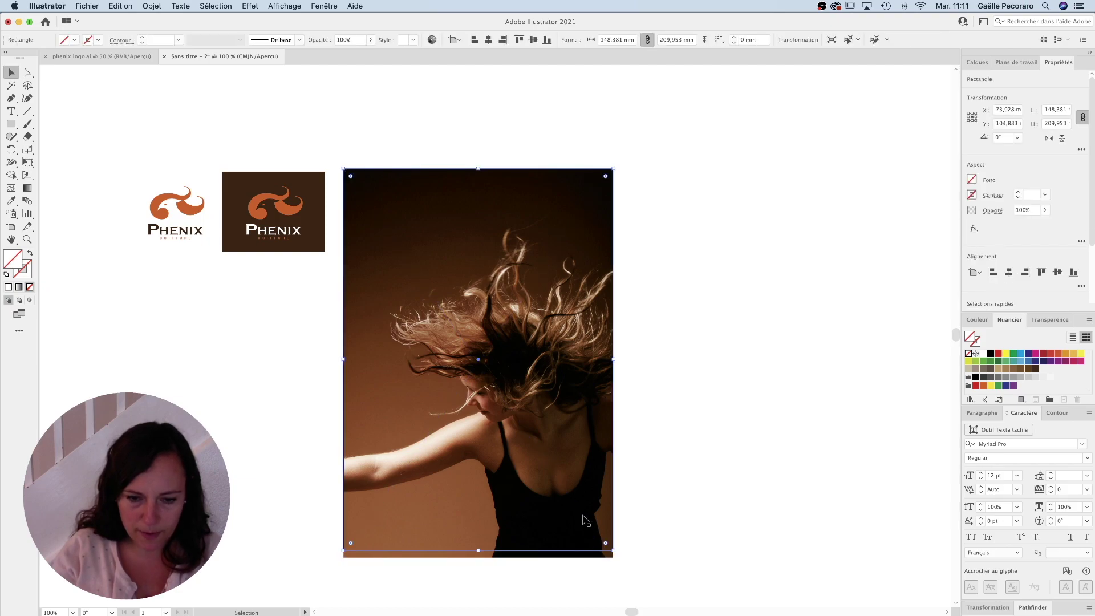
Bring the rectangle to the front and clip the photo to it.
right_click(535, 410)
click(666, 562)
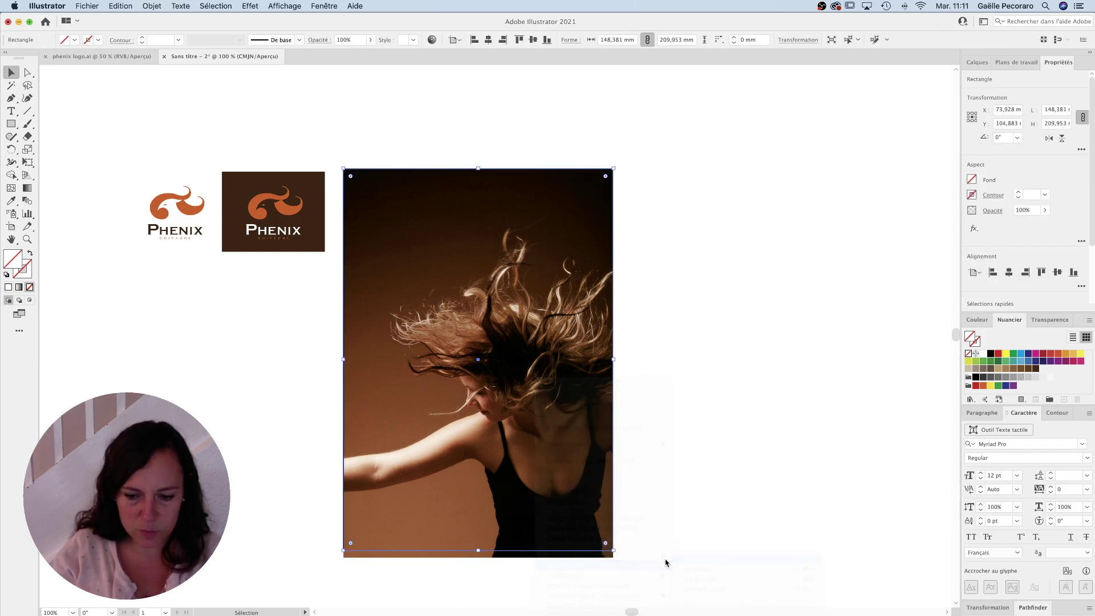
shift+click(583, 549)
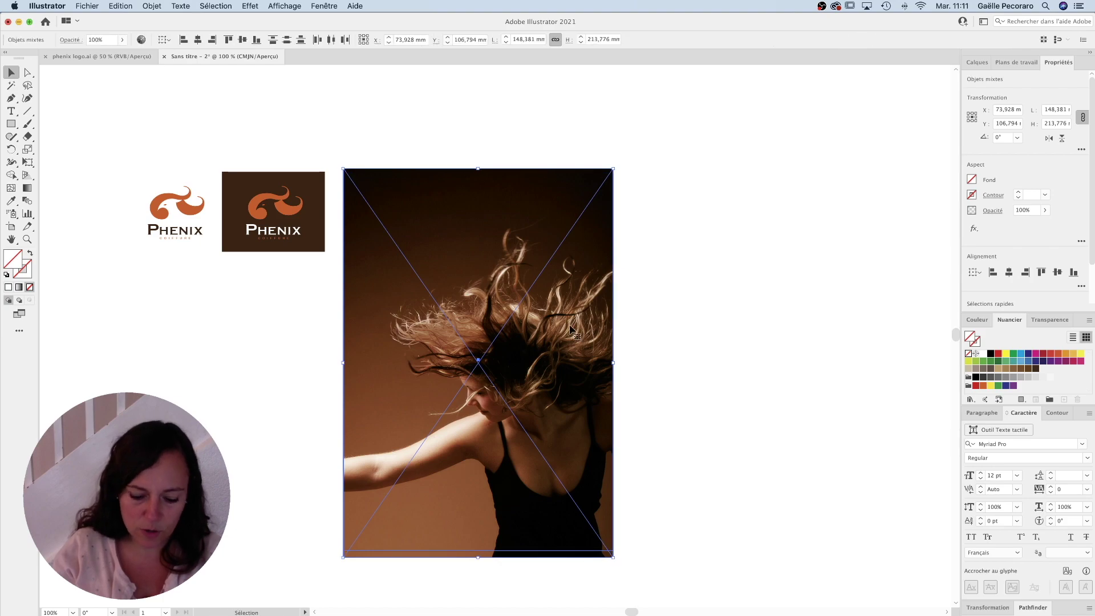
key(ctrl+7)
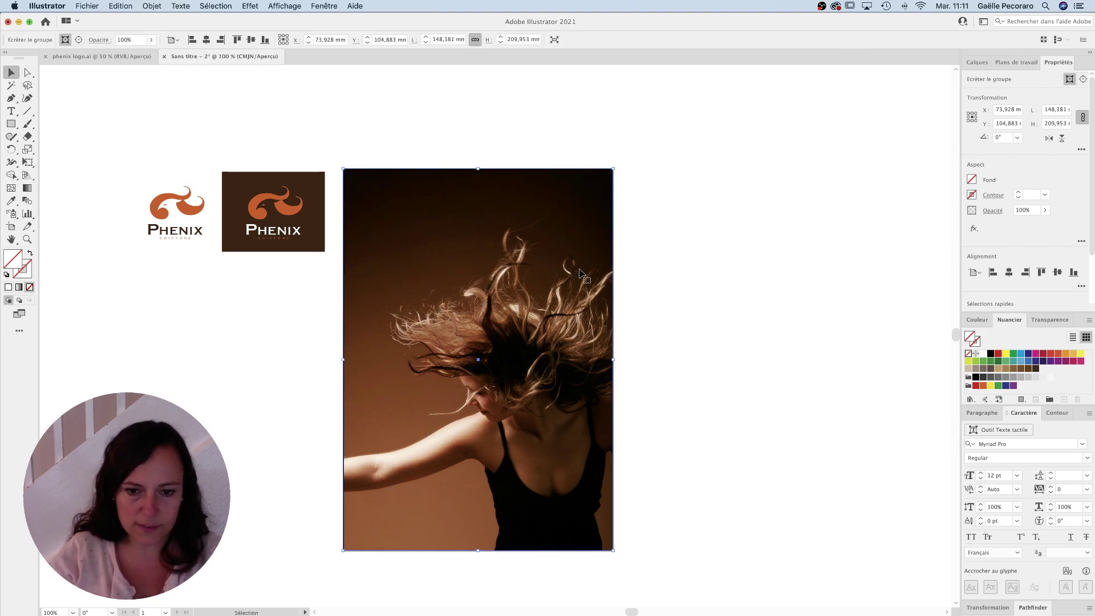
click(654, 251)
Trial-crop the mask's bottom edge, undo it, and nudge the photo inside its mask.
click(27, 72)
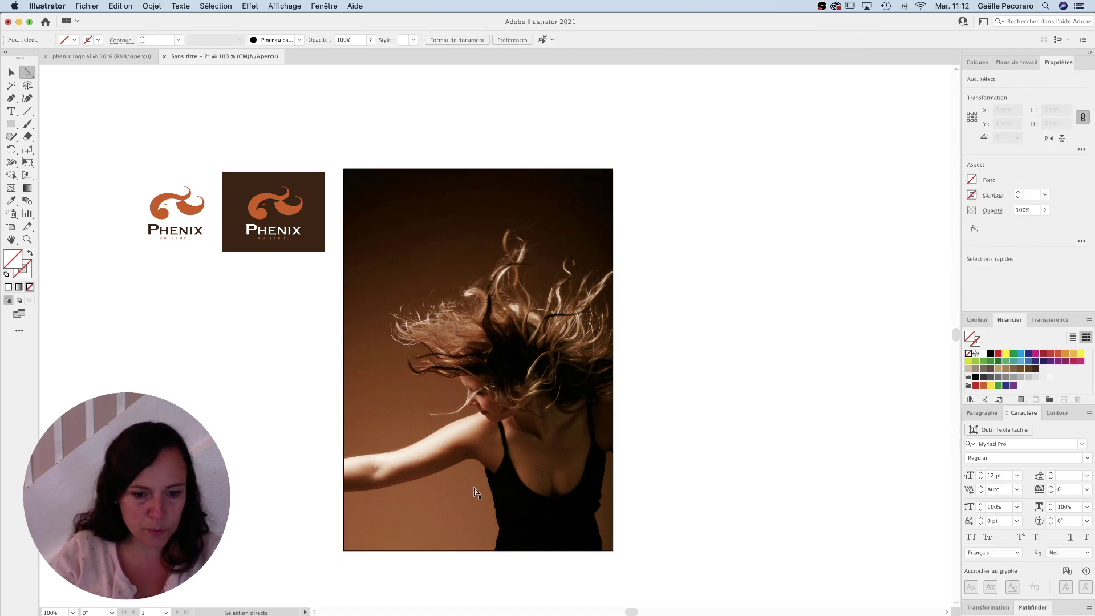
drag(459, 550, 468, 486)
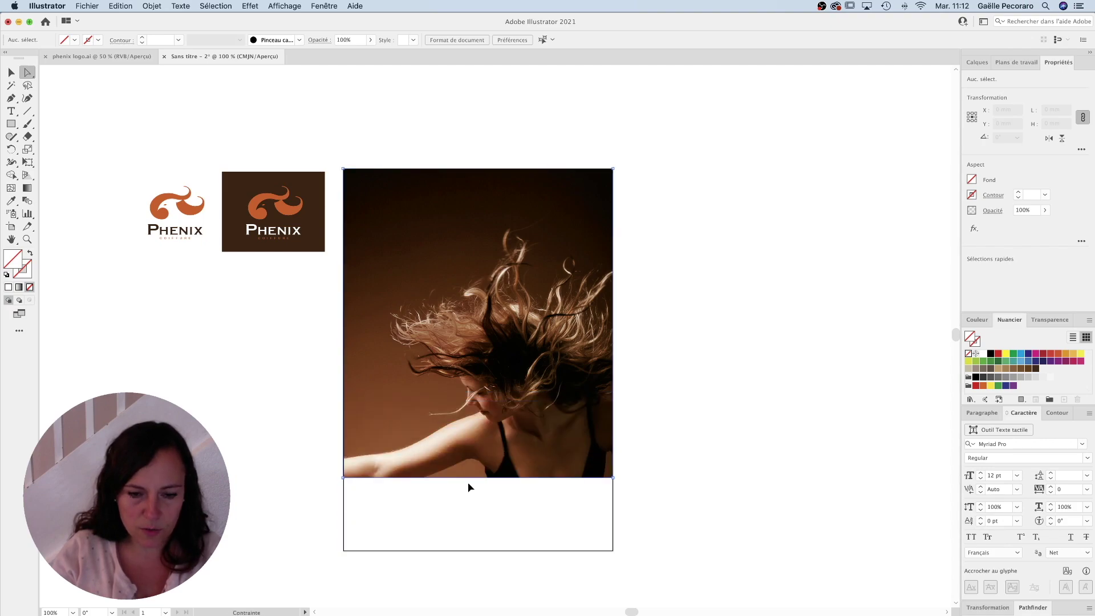
key(cmd+z)
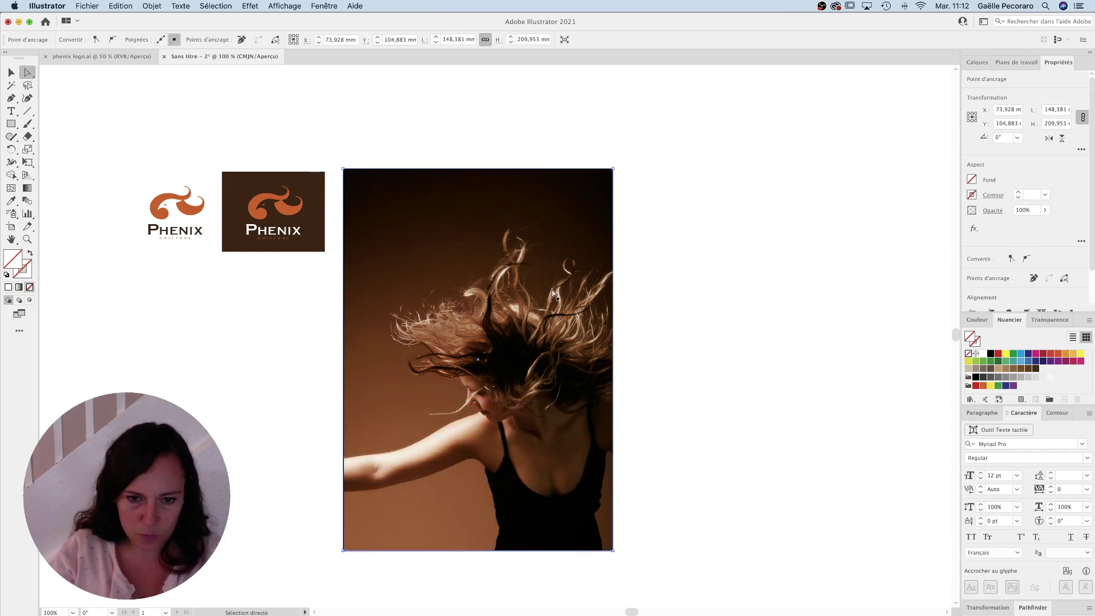
click(518, 323)
drag(518, 324, 517, 326)
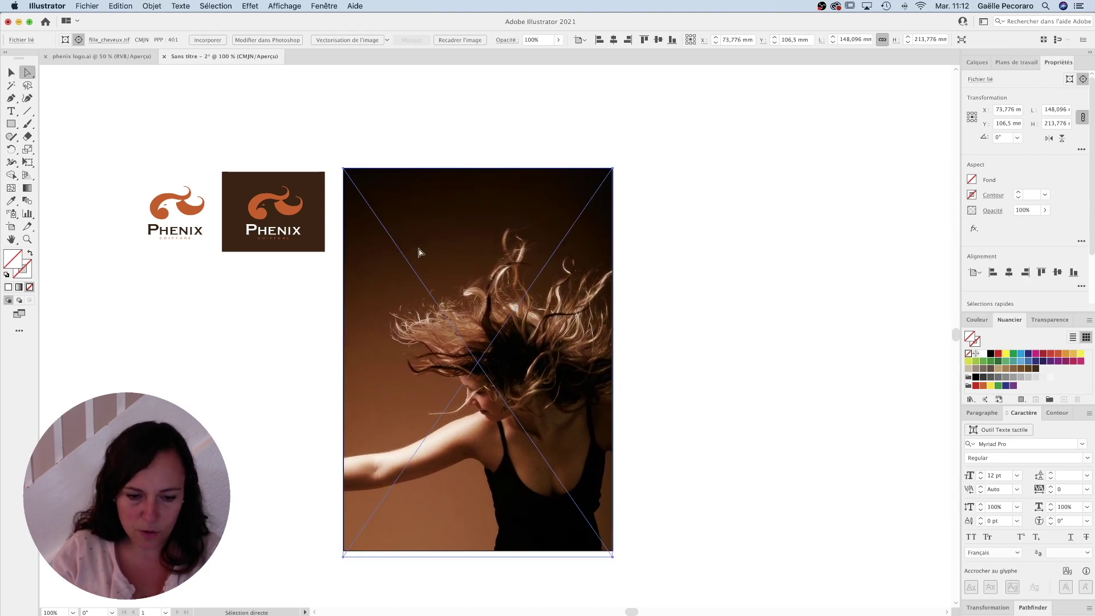
click(11, 73)
click(357, 98)
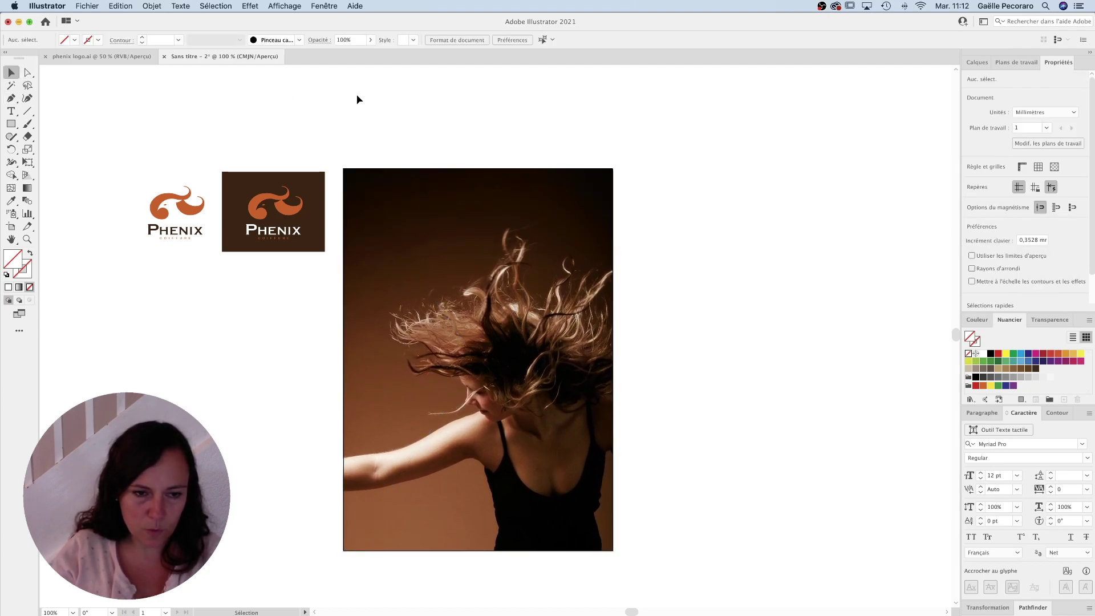
Put a front copy of the white logo at the photo's top, enlarged to about 40,866 × 38,387 mm.
mouse_move(145, 166)
mouse_down()
mouse_move(215, 242)
mouse_move(500, 212)
mouse_up()
right_click(485, 204)
mouse_move(515, 324)
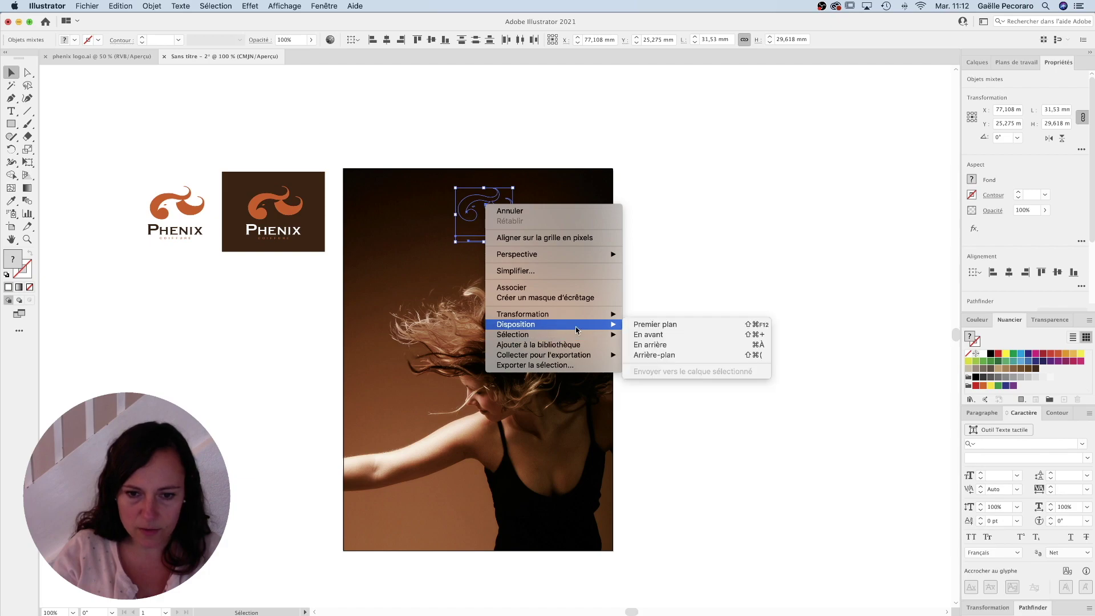
click(655, 324)
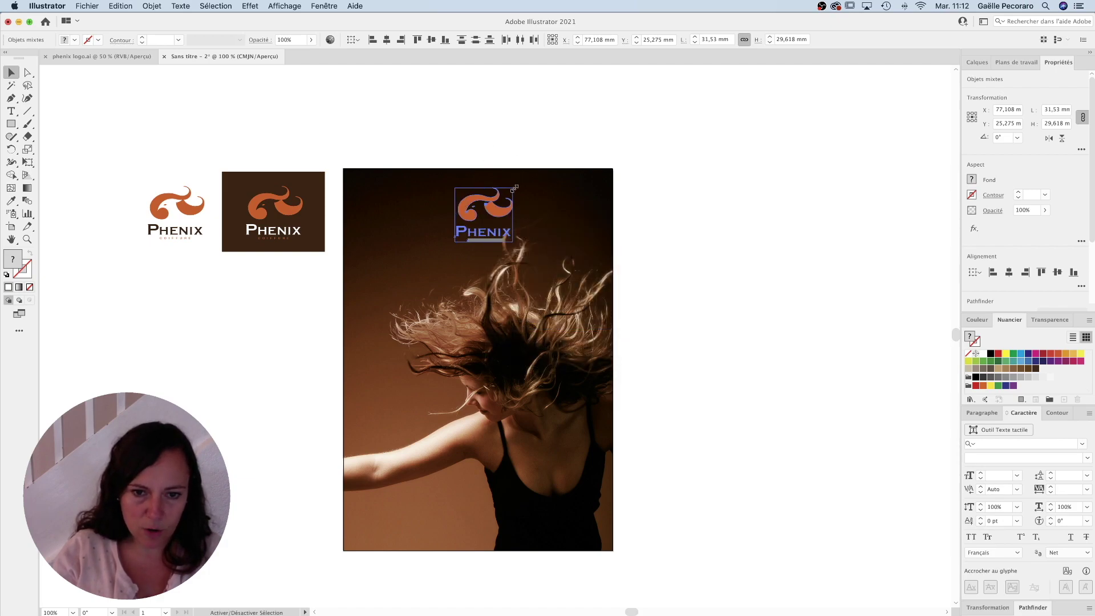
mouse_move(520, 182)
mouse_down()
mouse_move(541, 162)
mouse_move(525, 181)
mouse_up()
key(super+plus)
scroll(542, 178, down, 1)
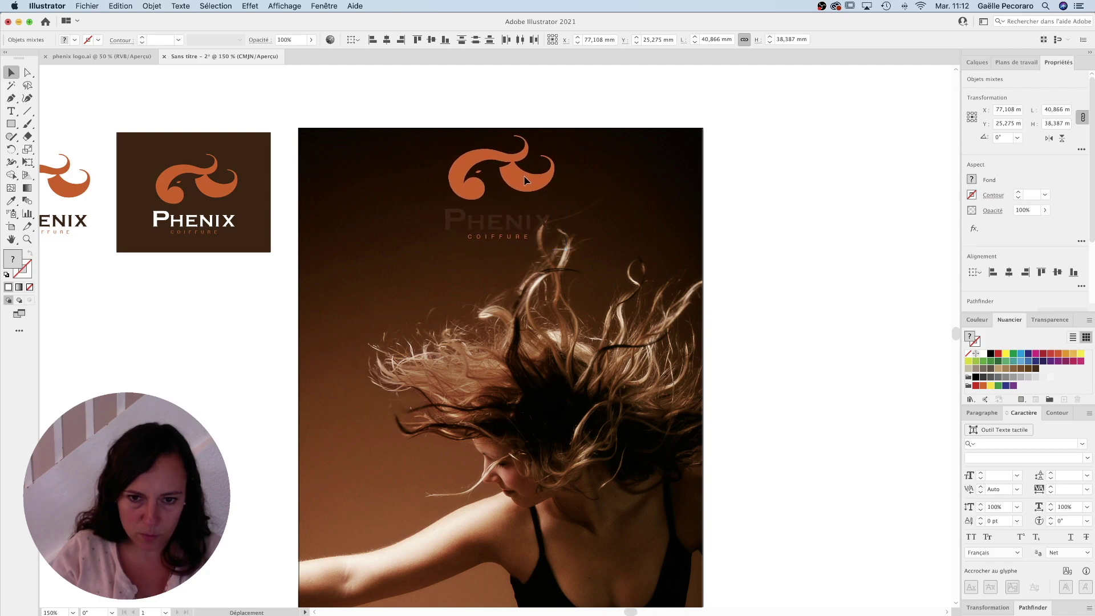
drag(525, 180, 523, 176)
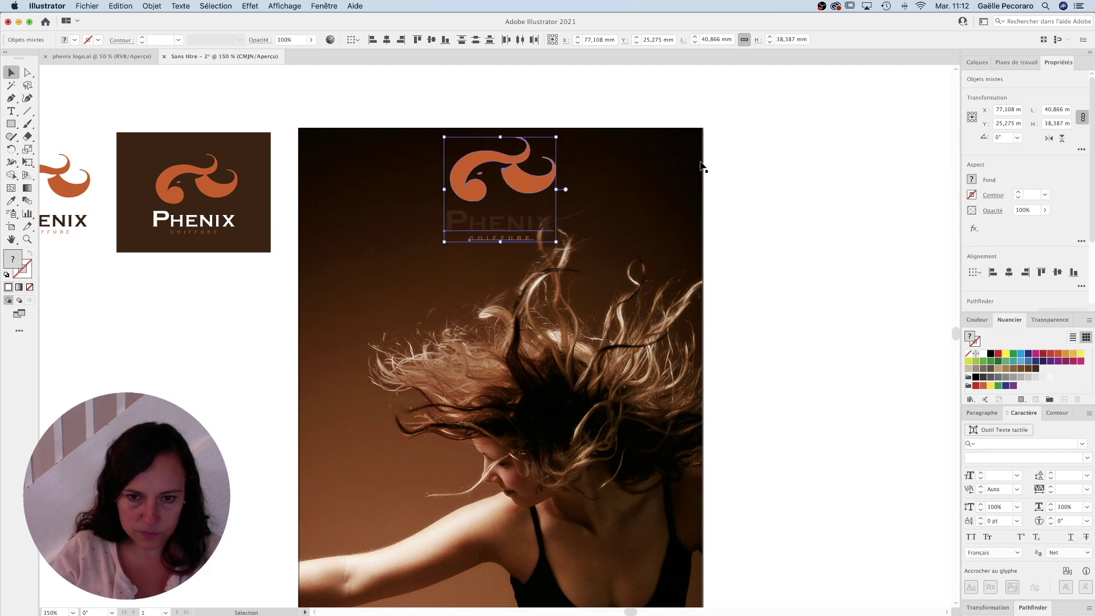
click(810, 161)
mouse_move(710, 219)
mouse_down()
mouse_move(593, 281)
mouse_move(655, 242)
mouse_up()
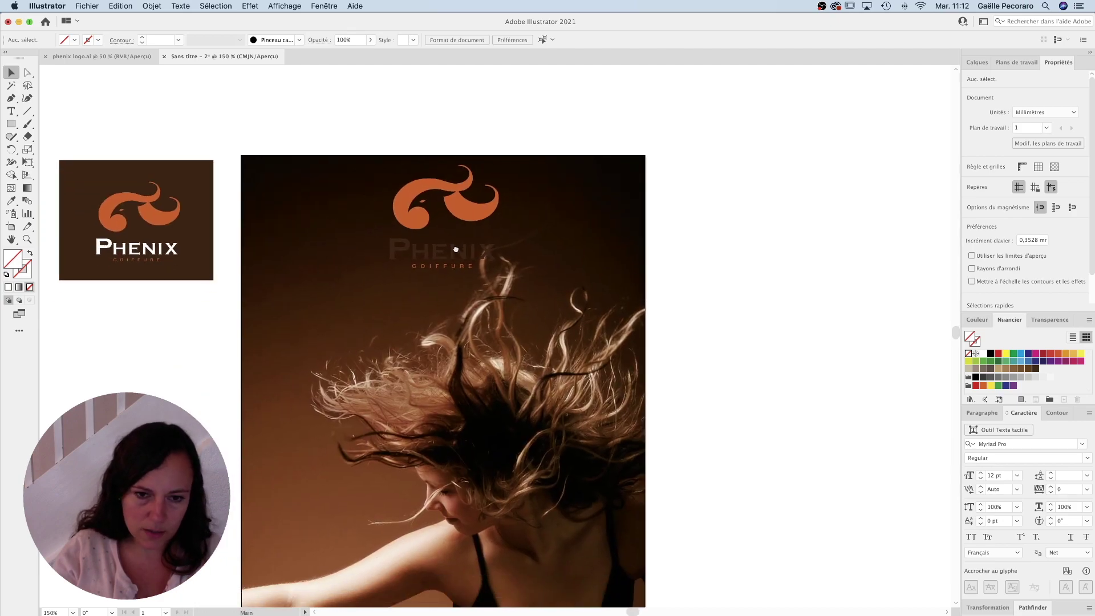
click(10, 124)
Draw a white-filled oval around the logo at the top of the photo.
click(60, 149)
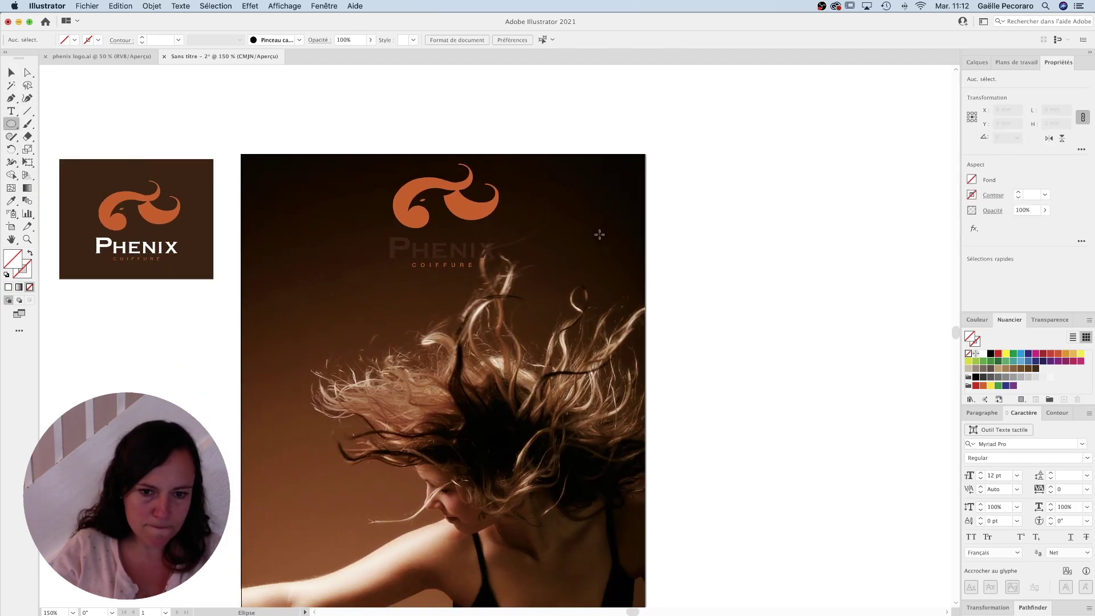
drag(446, 220, 542, 300)
key(v)
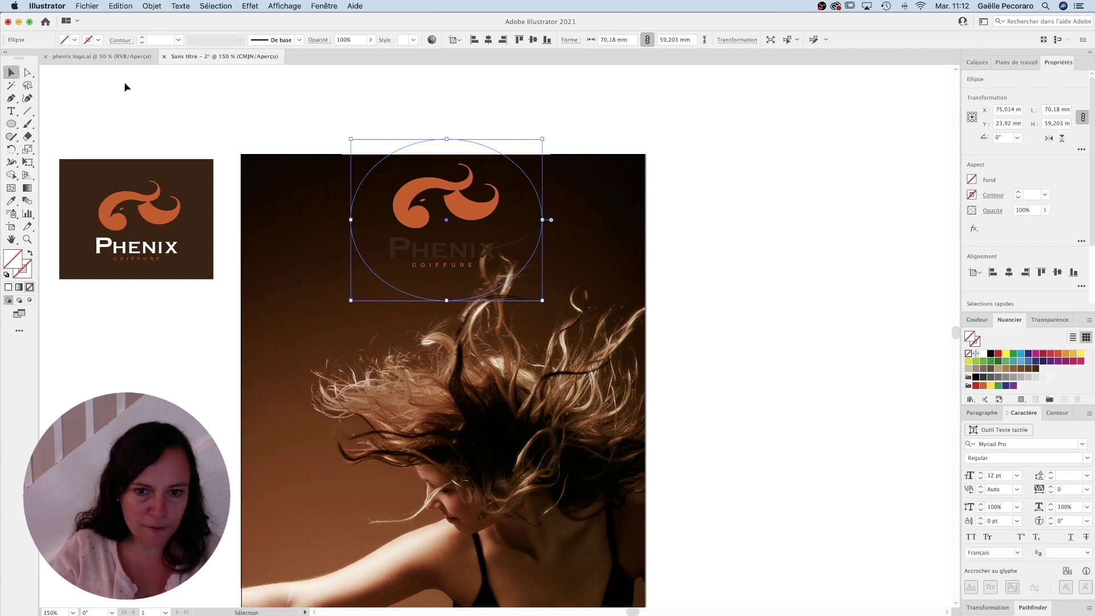
drag(489, 151, 480, 146)
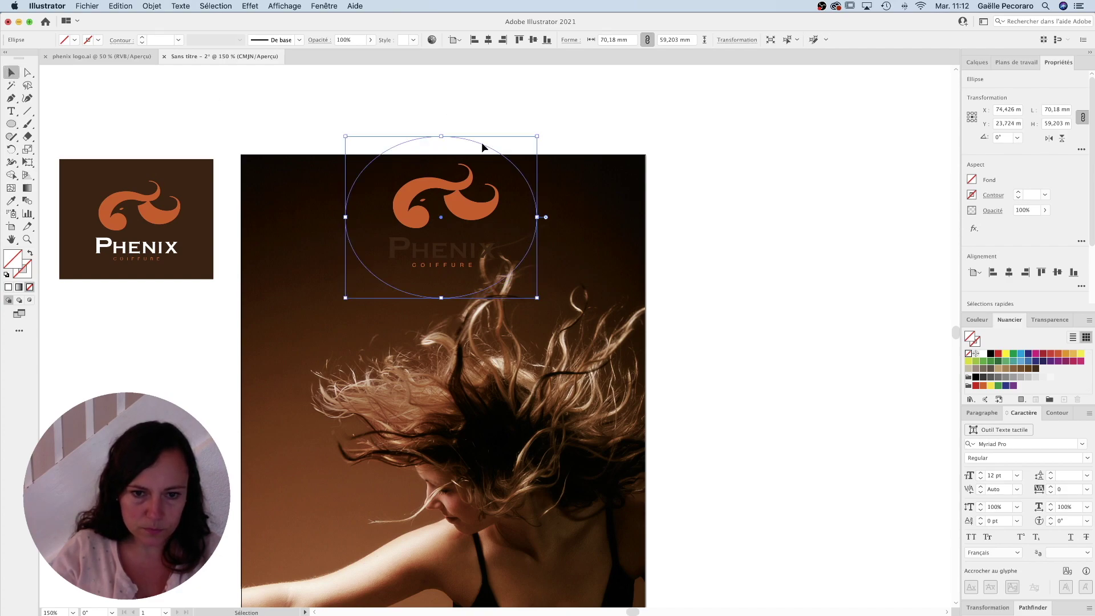
click(983, 354)
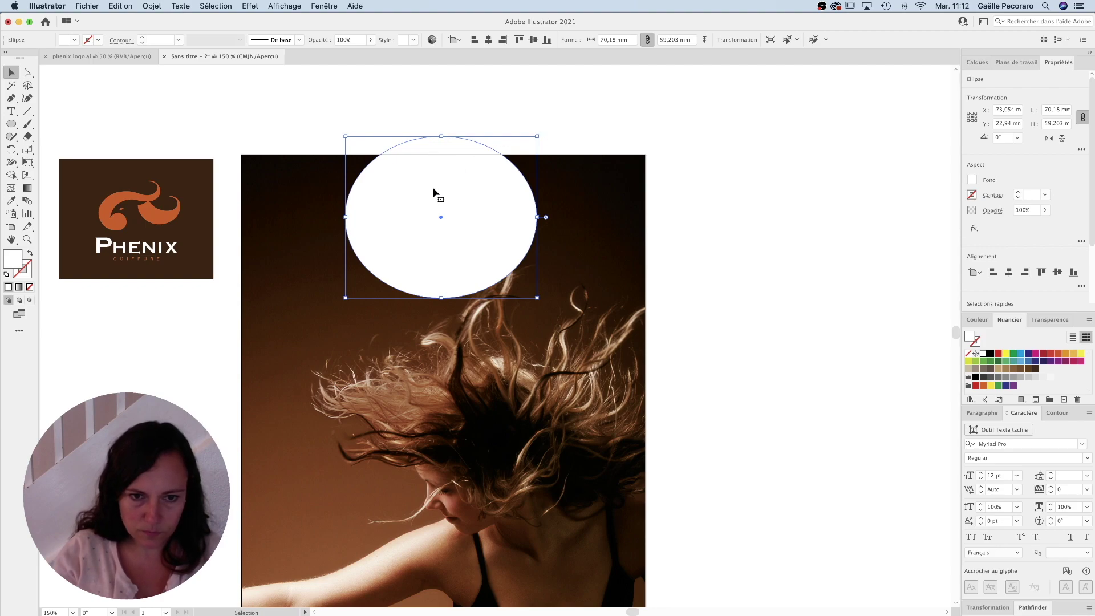
Using Outline view, bring the logo in front of the white oval.
key(super+y)
drag(399, 118, 492, 269)
drag(457, 113, 489, 166)
right_click(457, 187)
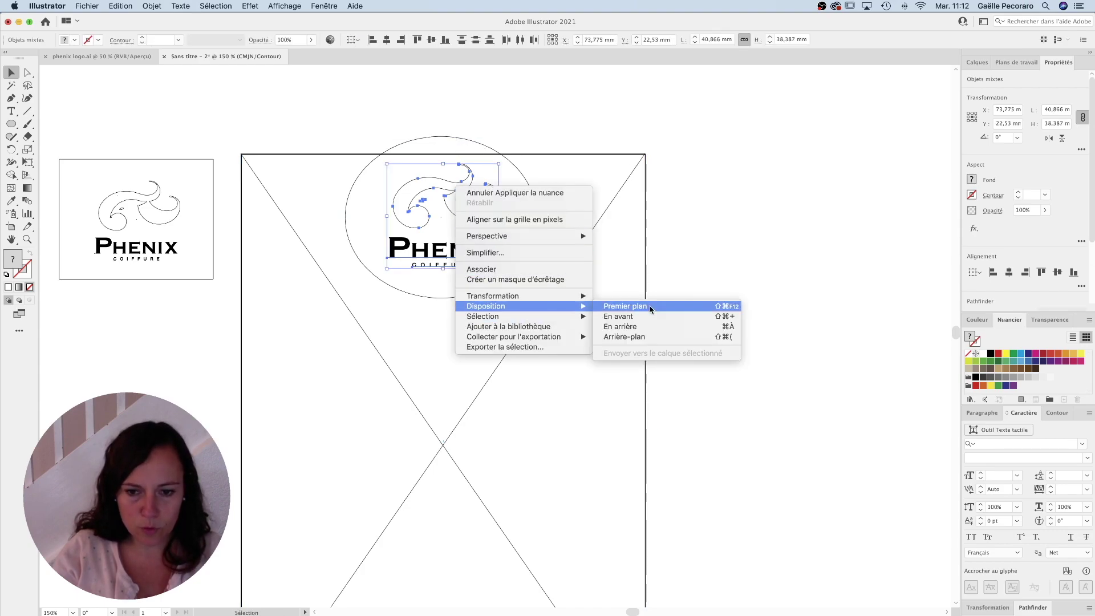
click(651, 309)
key(super+y)
click(618, 121)
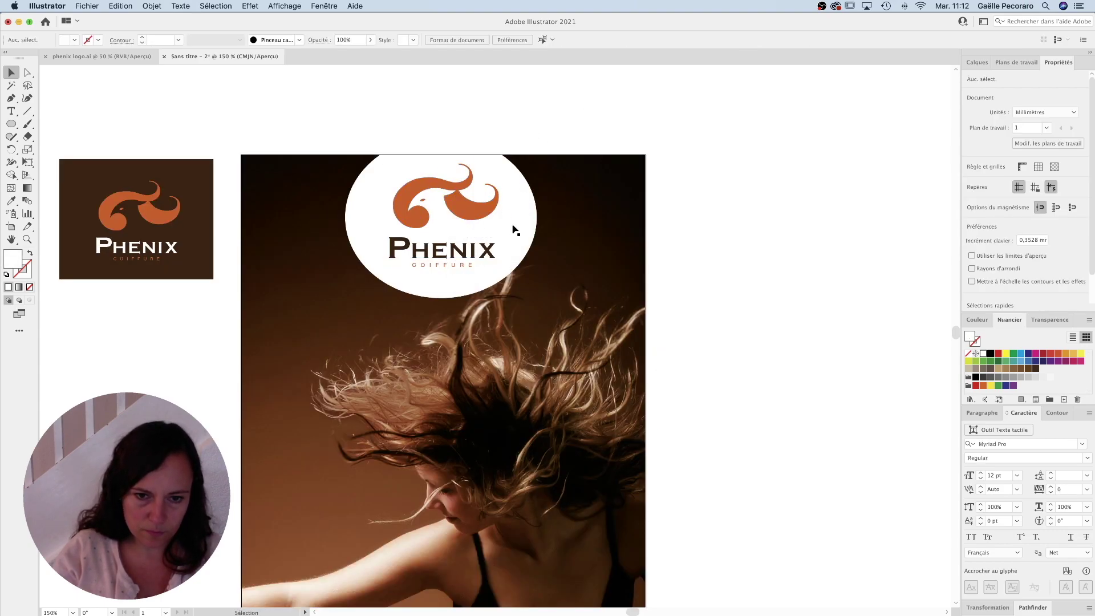
Reposition and widen the oval to about 83,48 × 59,2 mm behind the logo.
drag(513, 225, 518, 219)
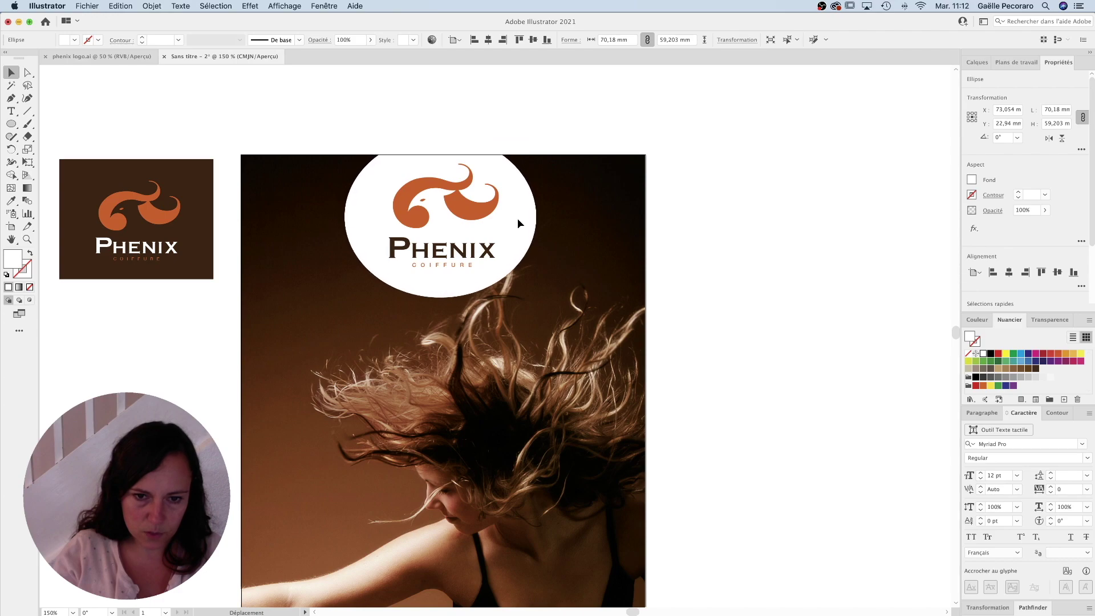
drag(517, 218, 553, 212)
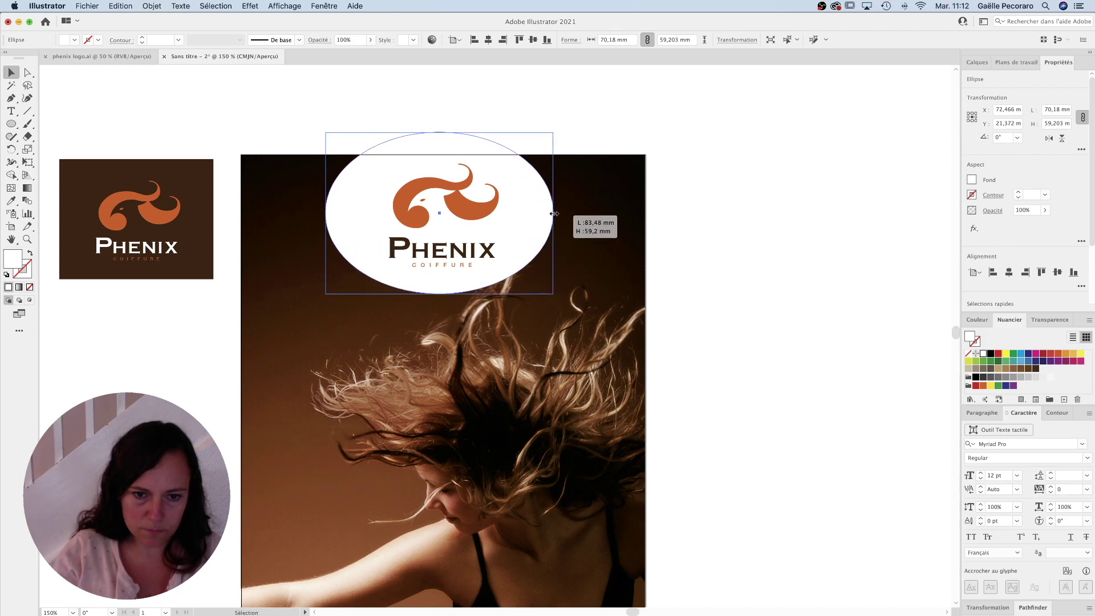
click(207, 105)
click(11, 124)
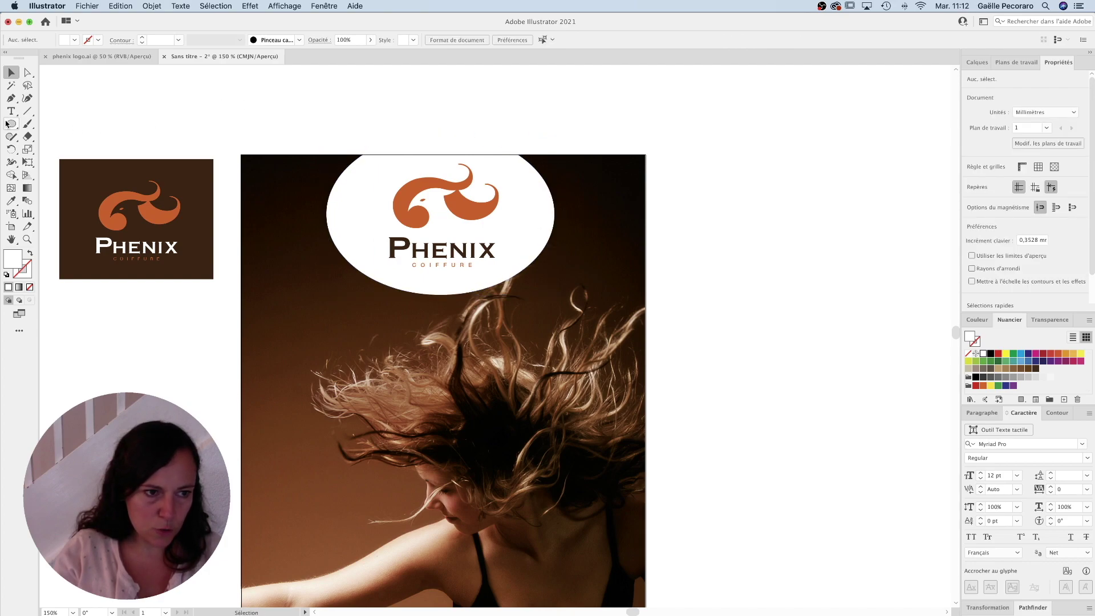
Draw a white 148,407 × 37,835 mm band across the top of the page.
drag(9, 127, 45, 125)
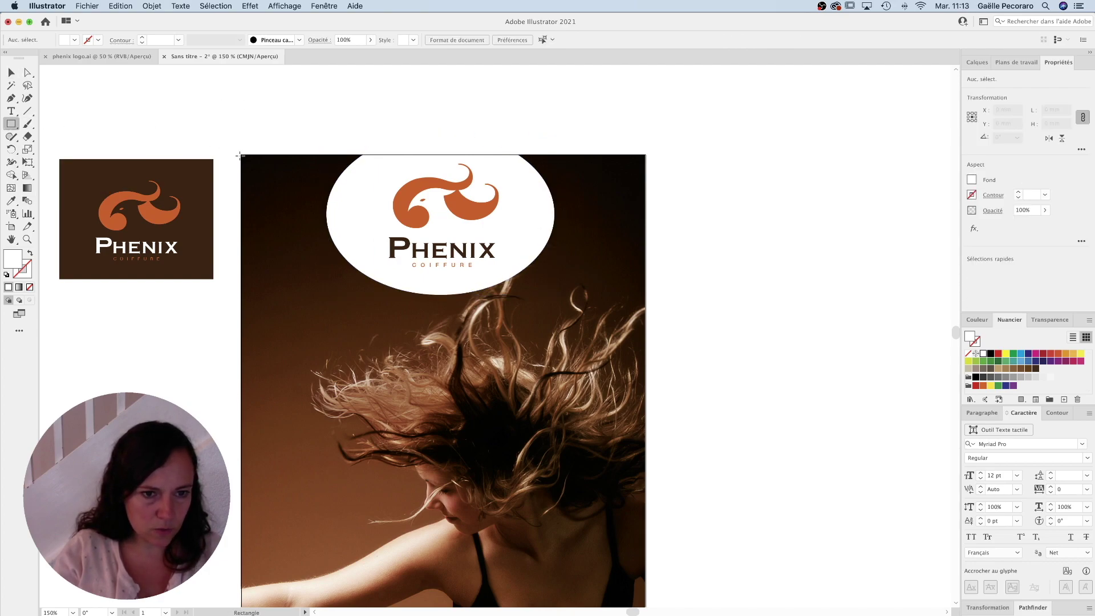
drag(241, 154, 646, 255)
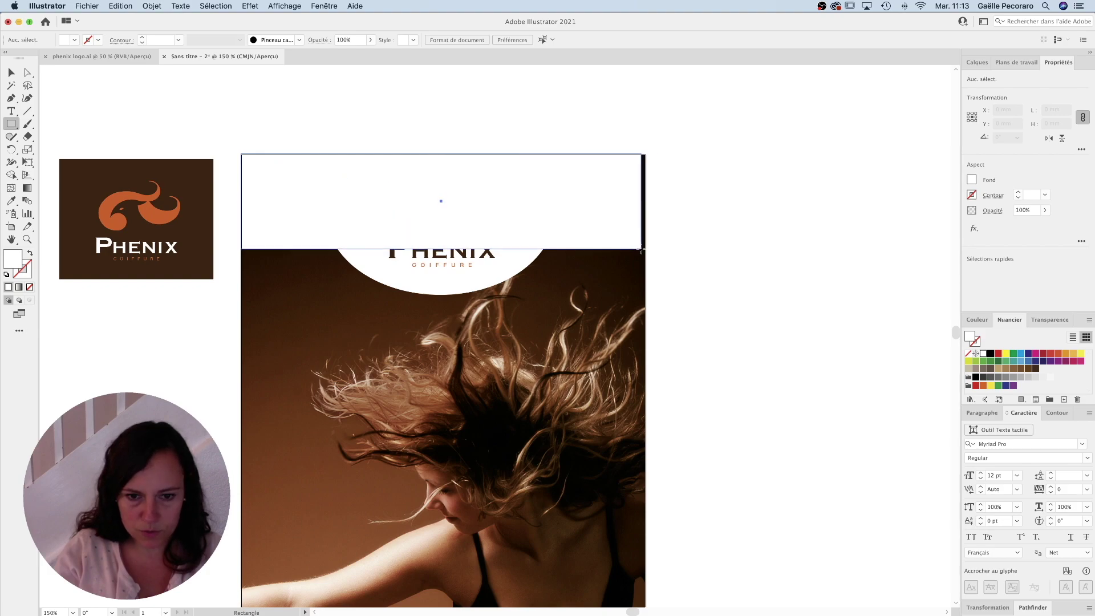
drag(646, 256, 646, 257)
click(11, 72)
Bring the logo and oval in front of the white band.
key(super+y)
click(456, 265)
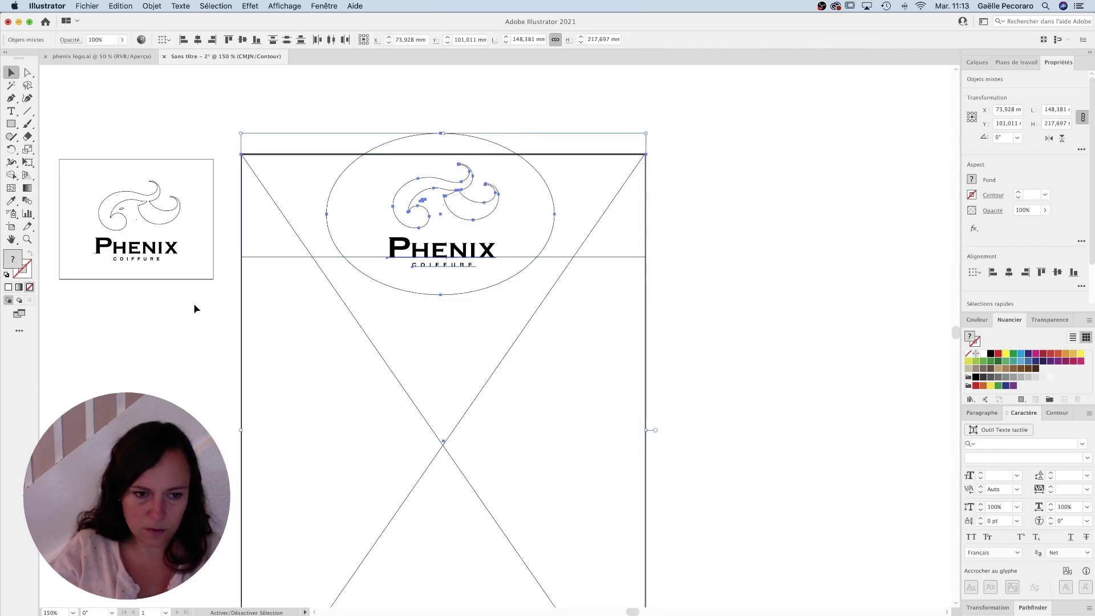
shift+click(328, 227)
right_click(422, 184)
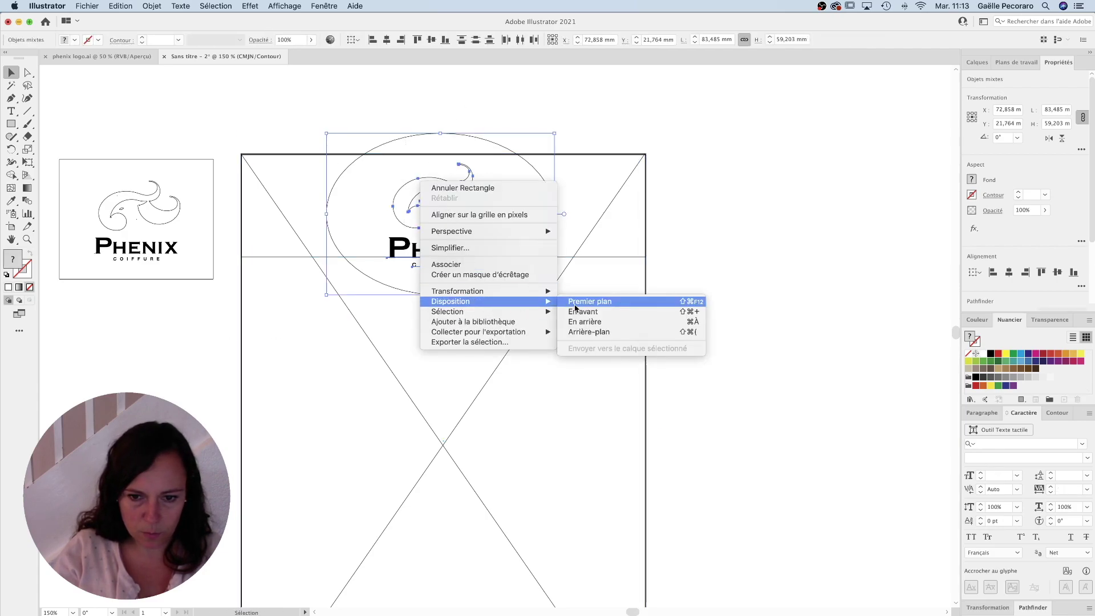
click(599, 301)
key(super+y)
click(699, 228)
key(super+minus)
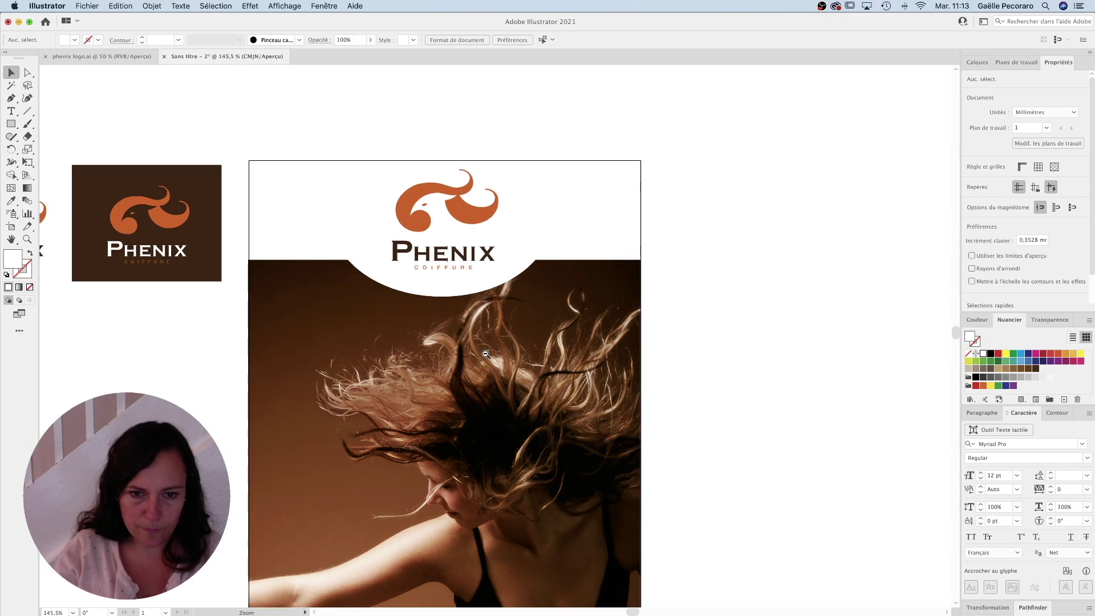
click(352, 255)
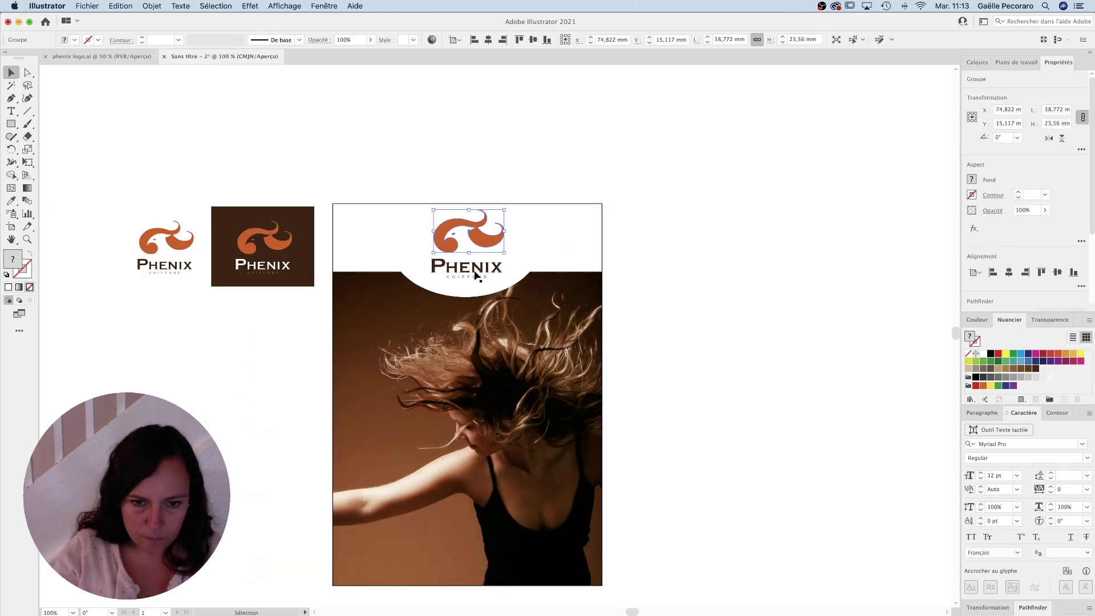
drag(511, 176, 524, 242)
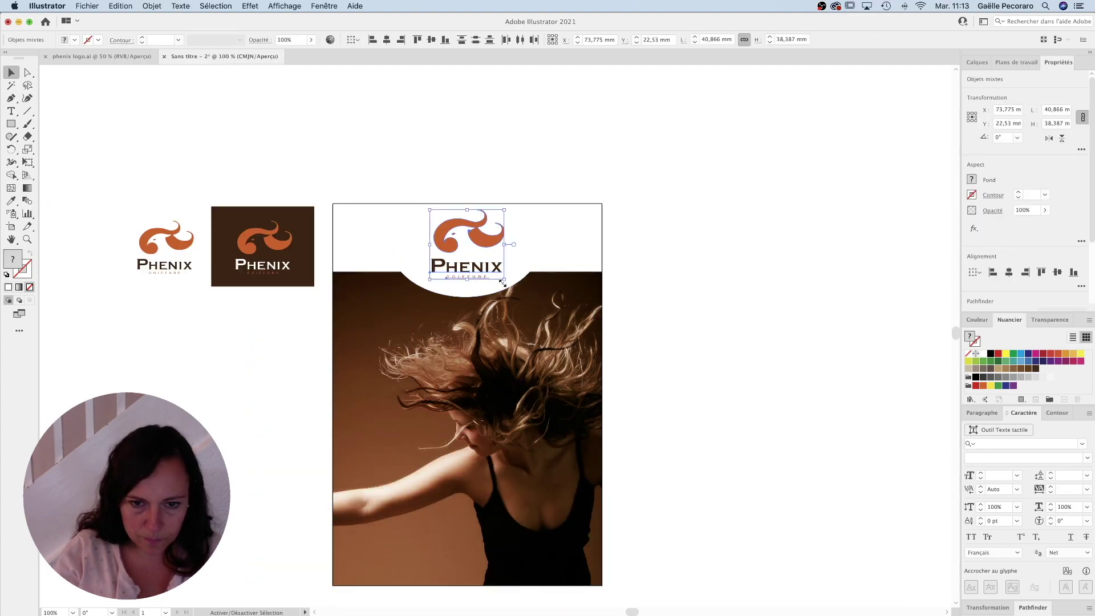
click(485, 239)
drag(485, 240, 487, 240)
click(695, 207)
drag(484, 294, 483, 283)
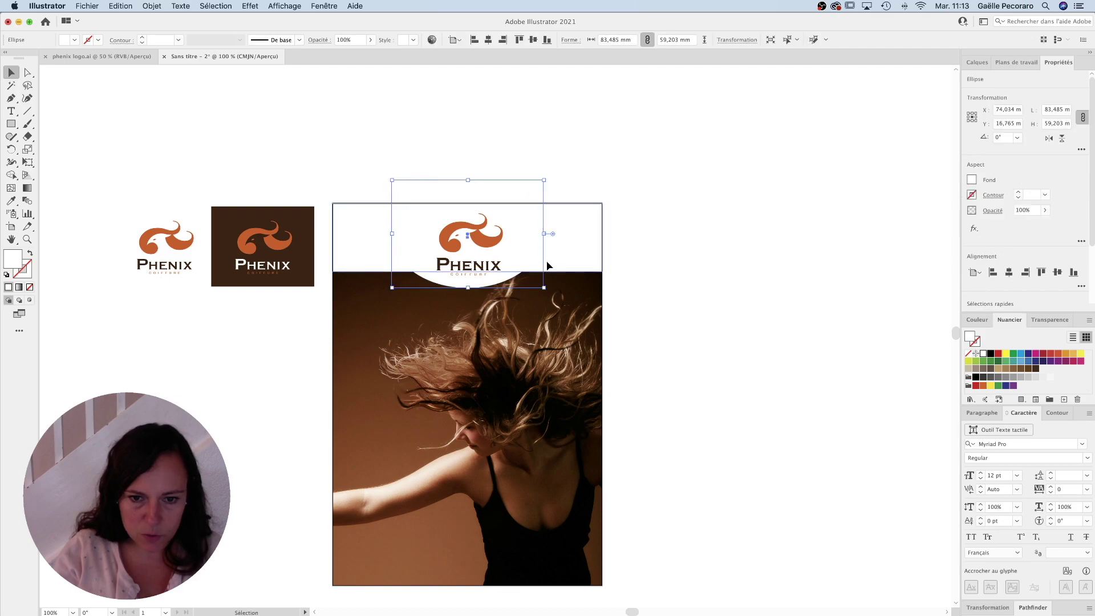
drag(582, 264, 582, 247)
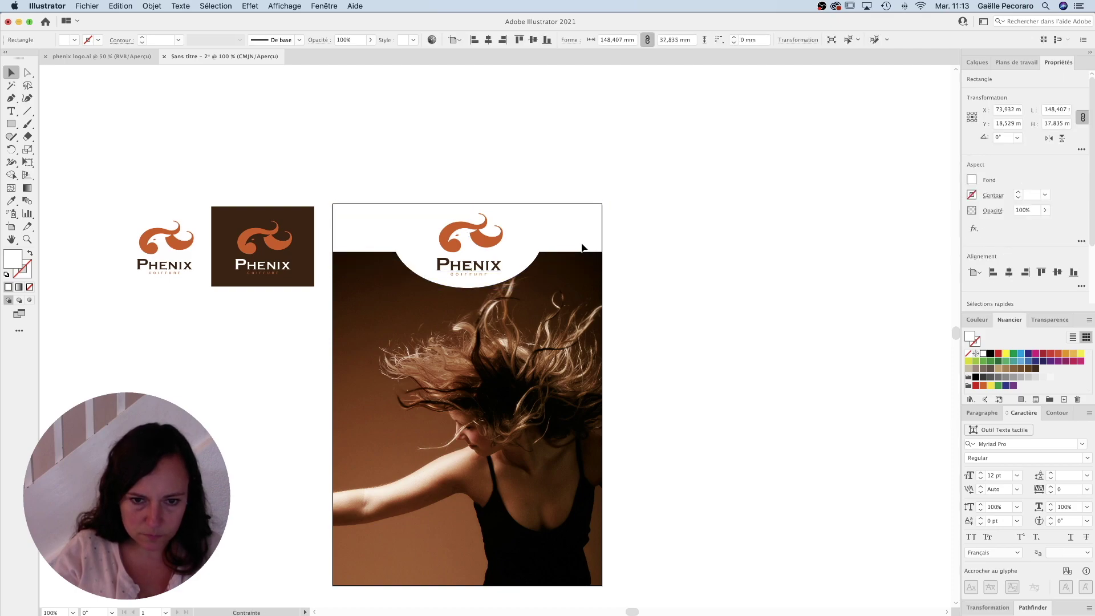
key(ctrl+shift+a)
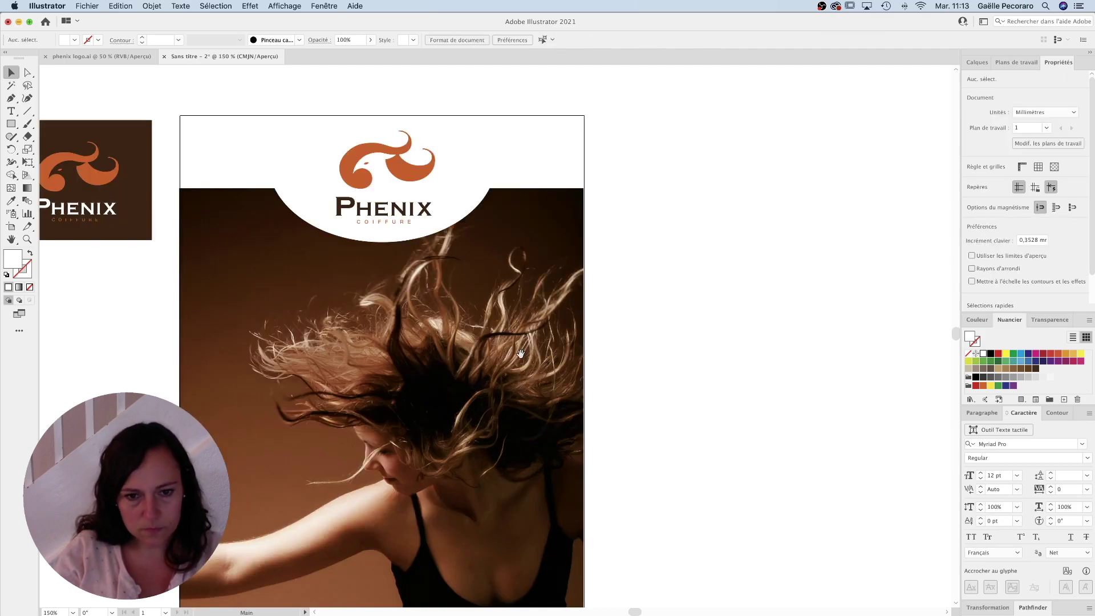
scroll(632, 294, up, 3)
scroll(631, 294, down, 3)
drag(551, 341, 551, 323)
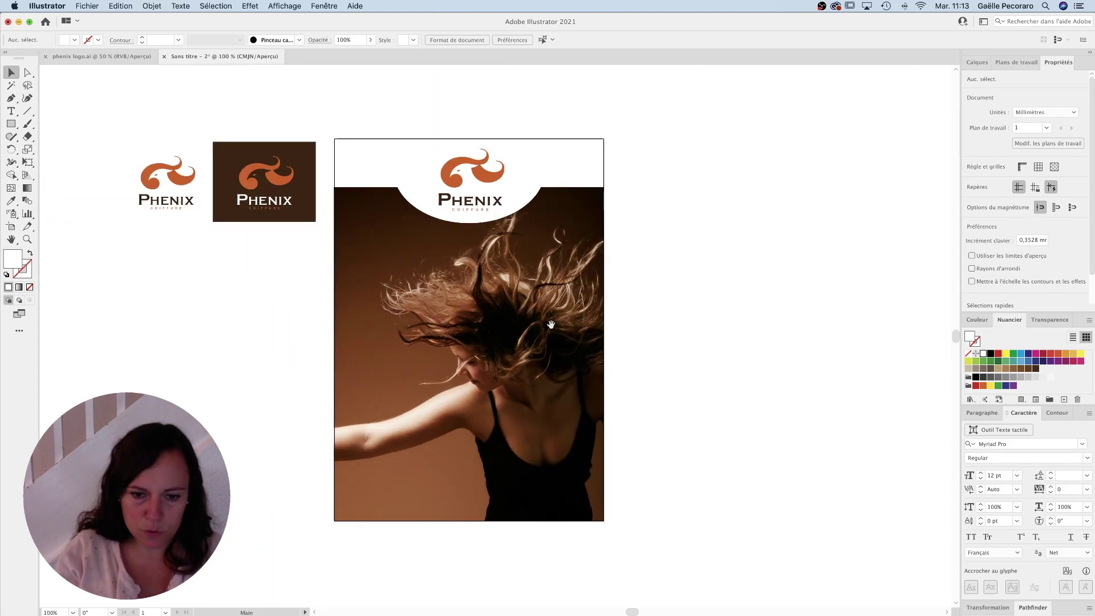
click(357, 158)
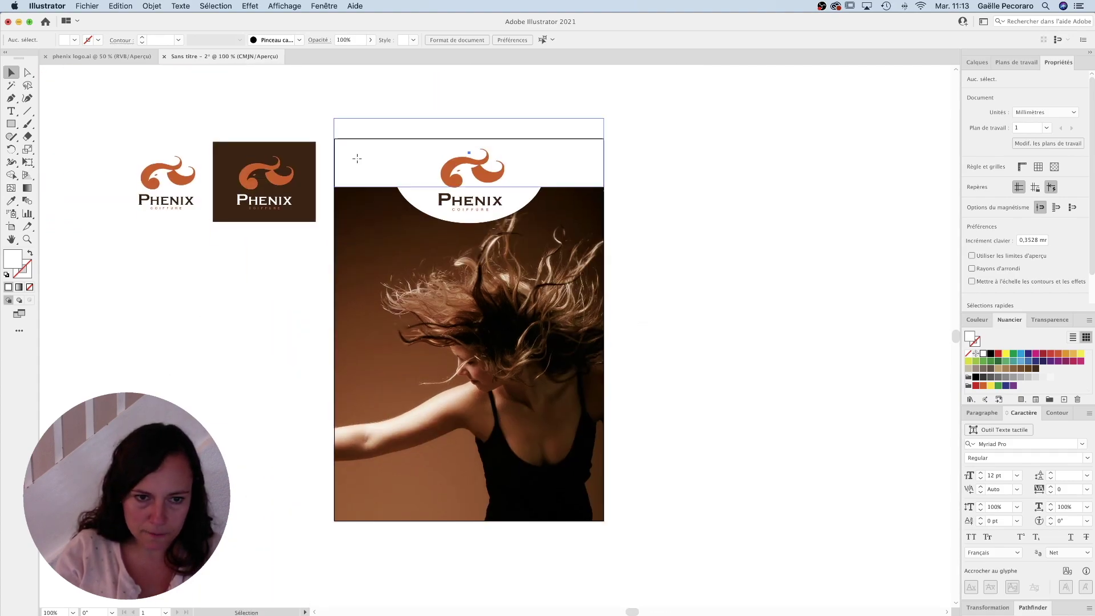
click(655, 154)
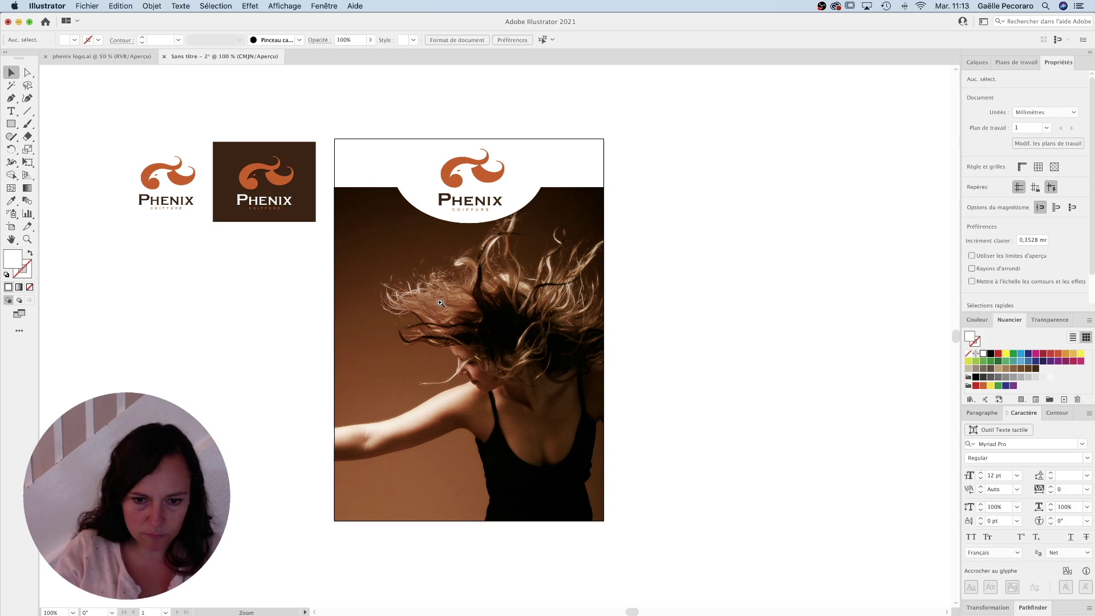
scroll(572, 291, up, 2)
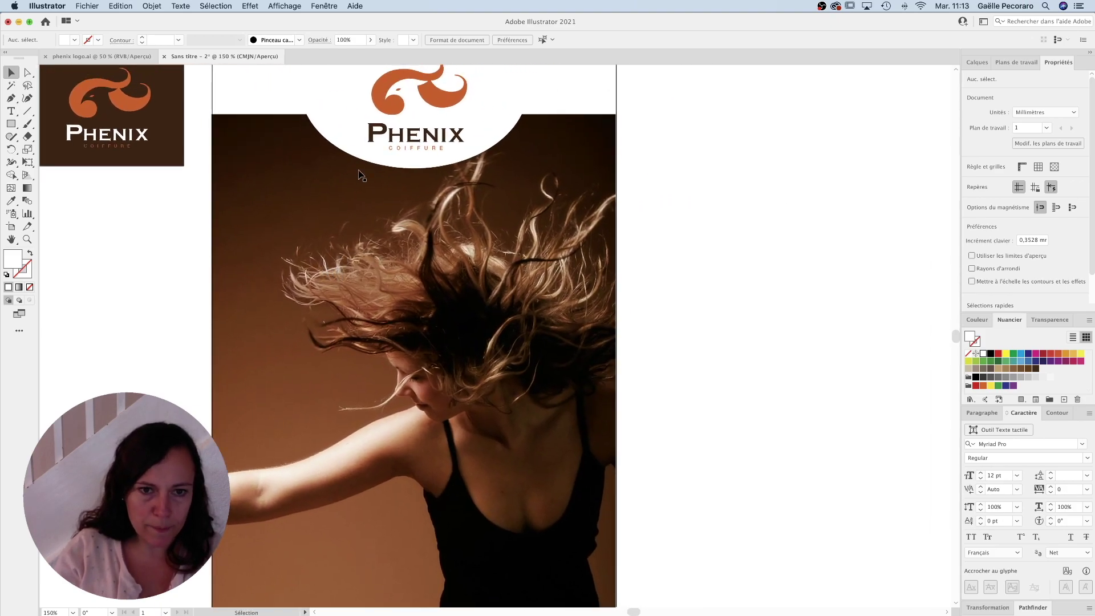
drag(478, 161, 528, 222)
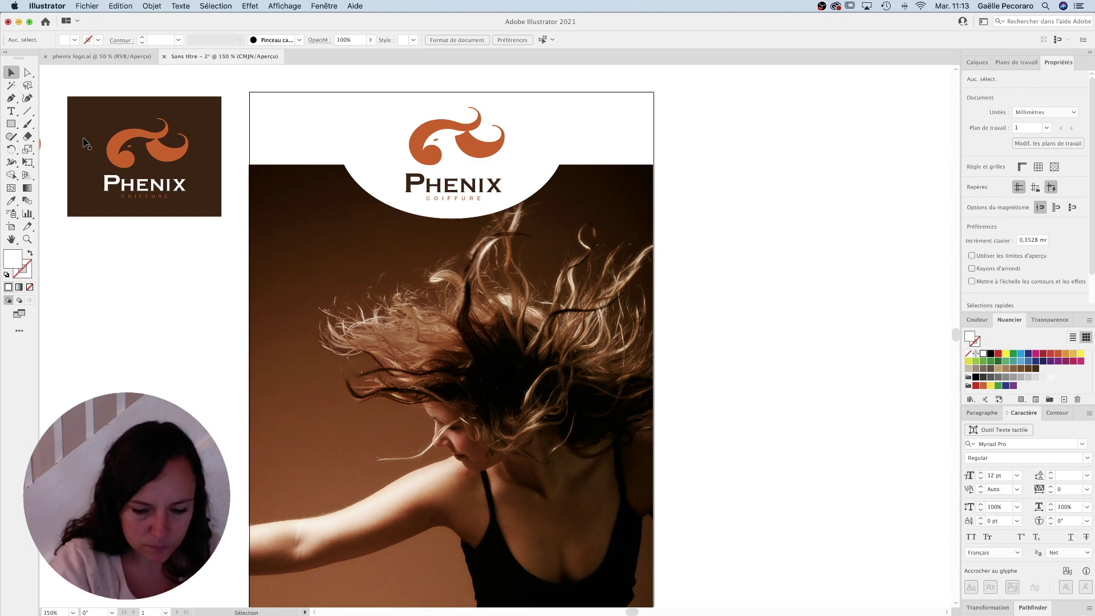
Start a text object on the hair photo below the logo band, typing 'C'.
click(11, 111)
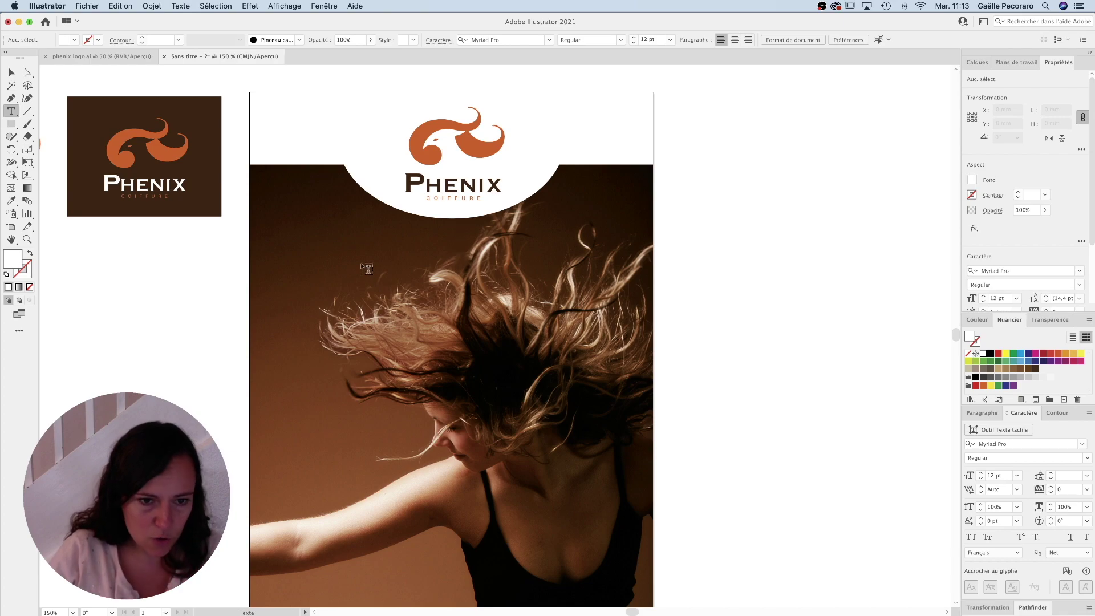
click(285, 242)
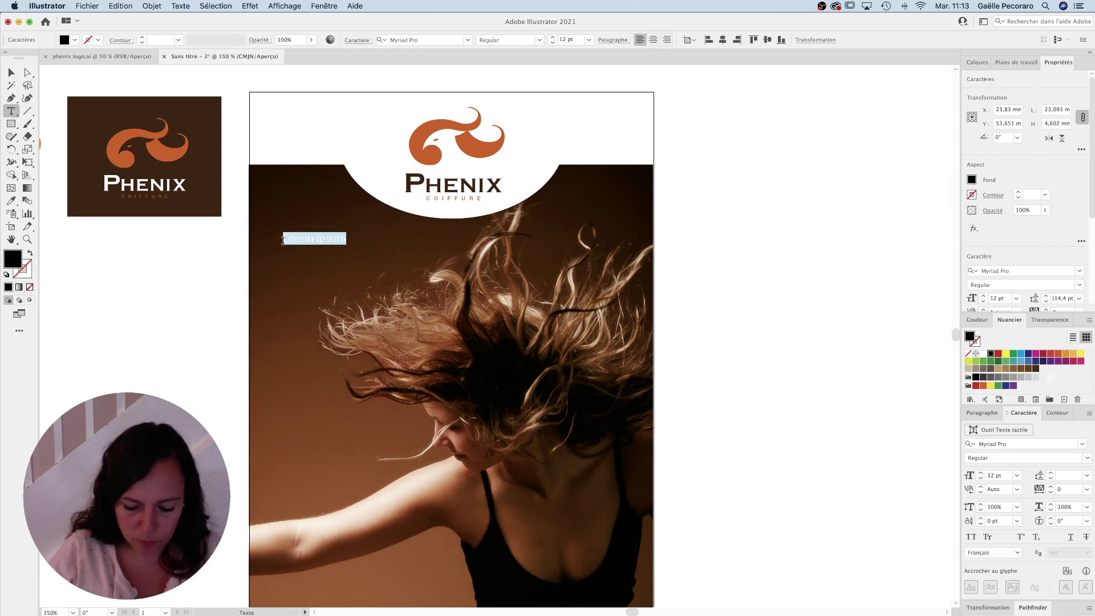
text(Coiffures personnalisées)
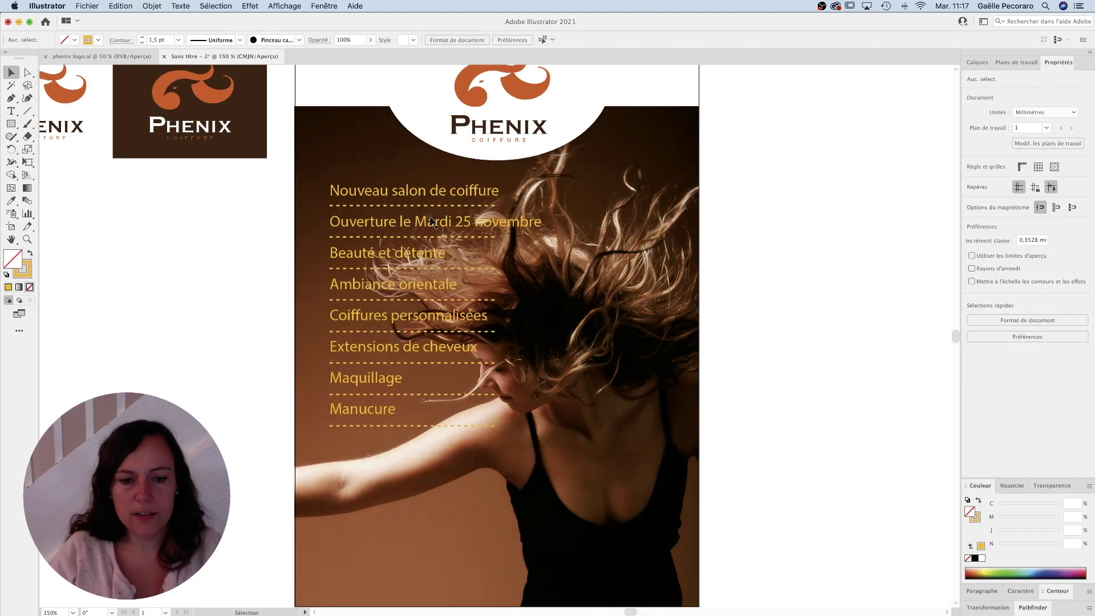
Set 'Nouveau salon de coiffure' and the opening-date line in bold white.
double_click(439, 222)
drag(333, 190, 550, 228)
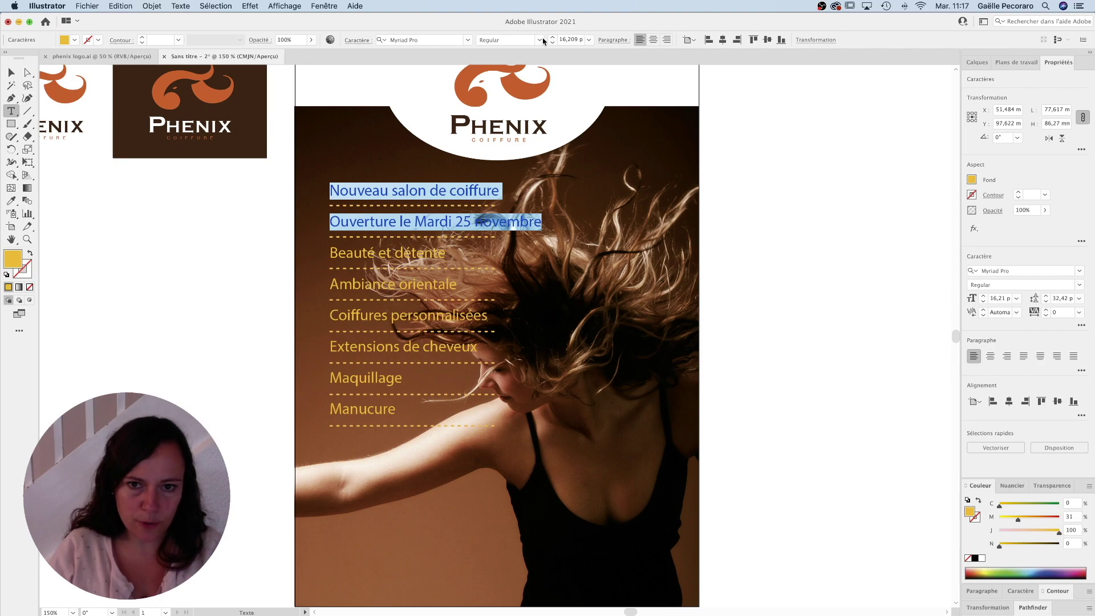
click(543, 40)
click(547, 153)
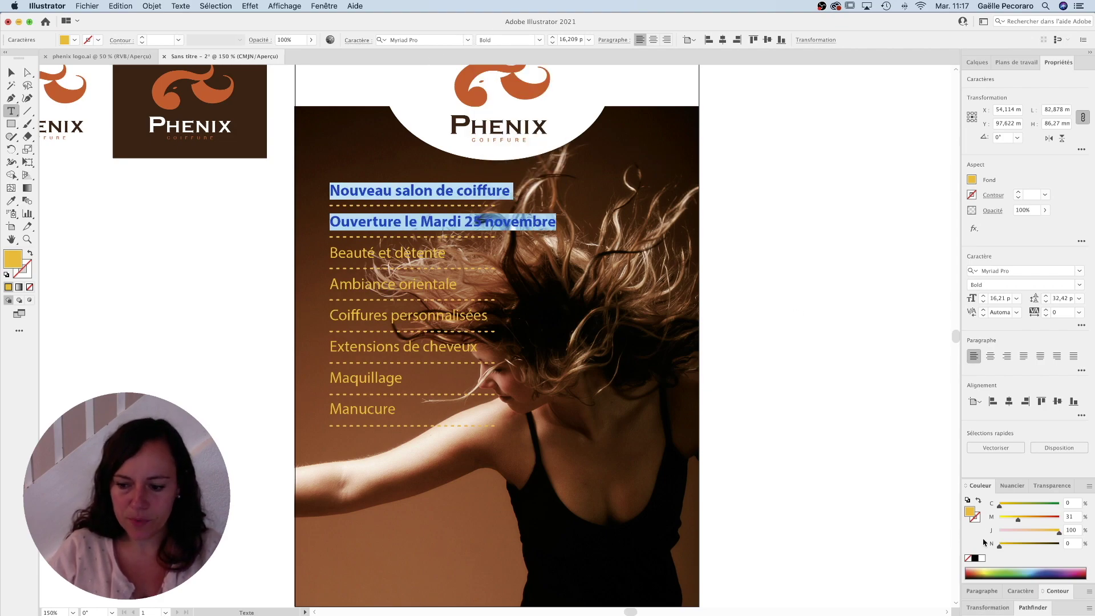
click(982, 558)
click(442, 223)
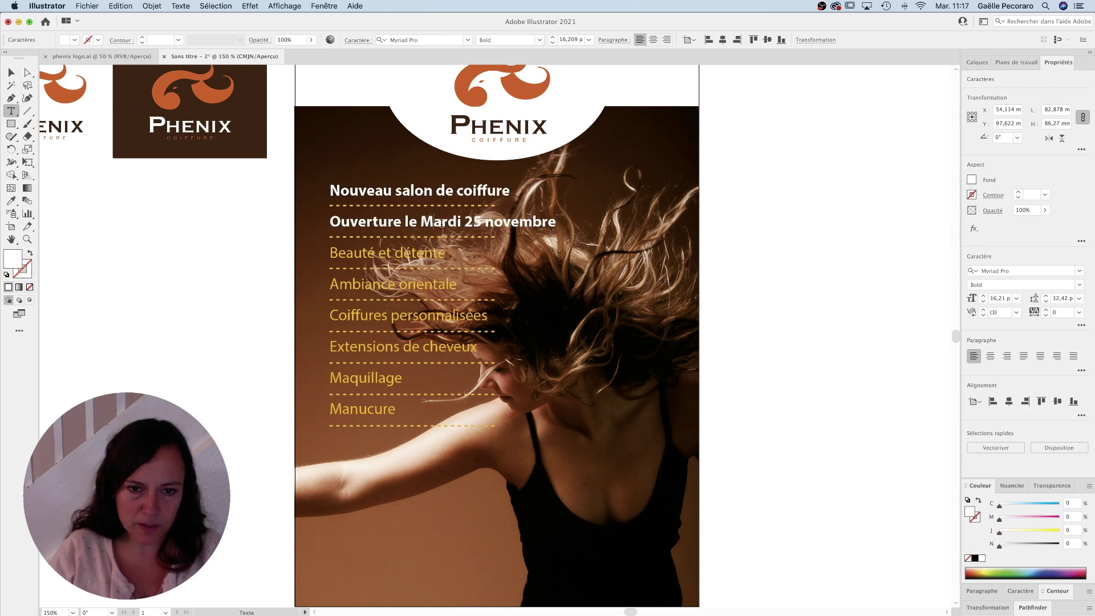
click(11, 72)
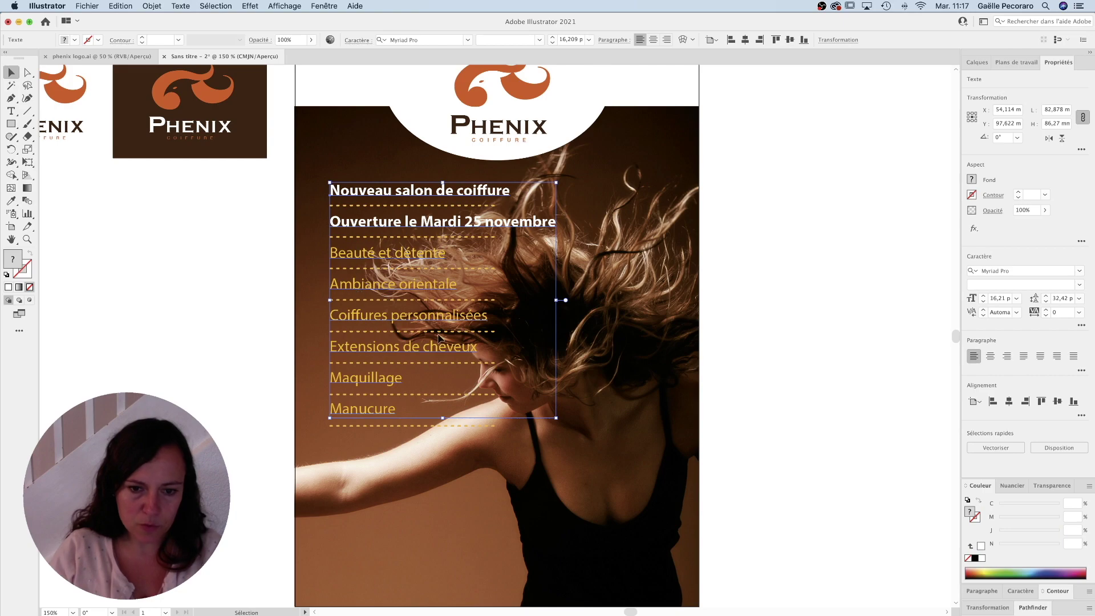
click(867, 311)
scroll(513, 319, up, 3)
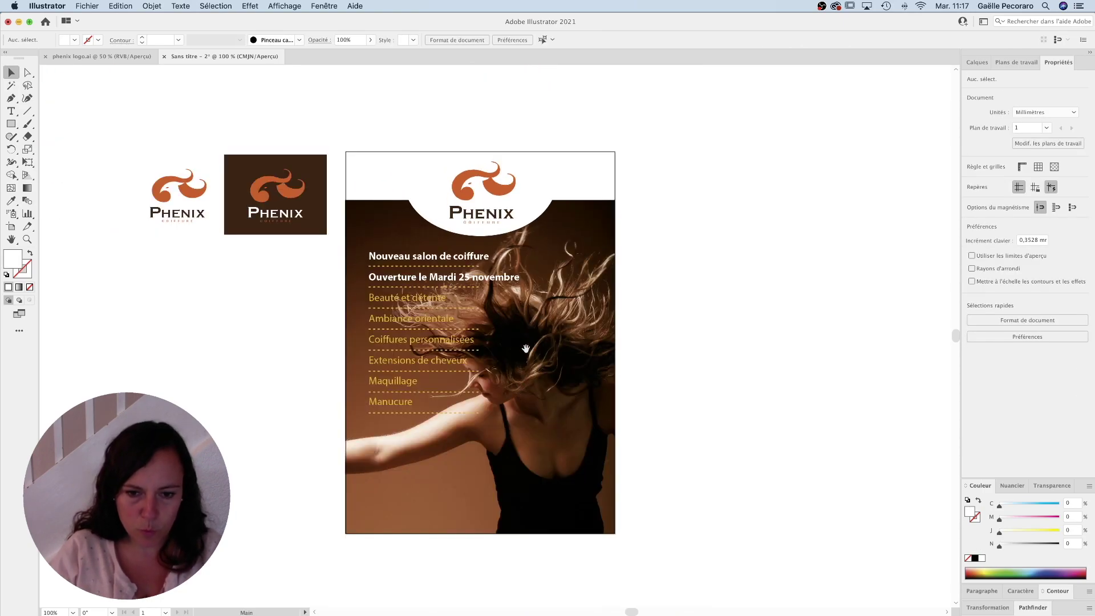
drag(517, 389, 541, 378)
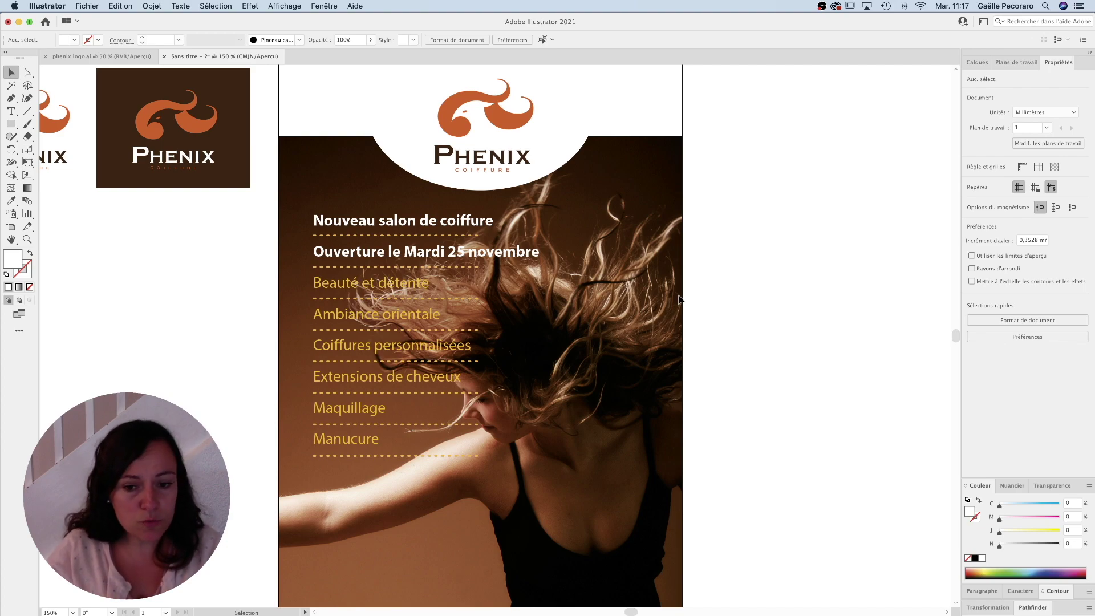
click(507, 305)
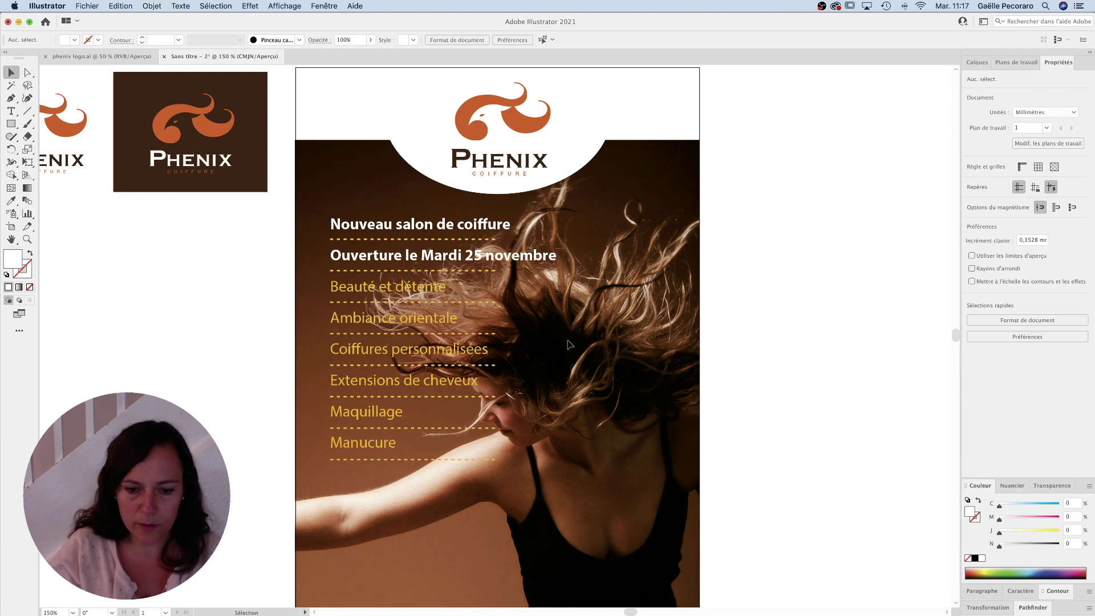
alt+click(517, 408)
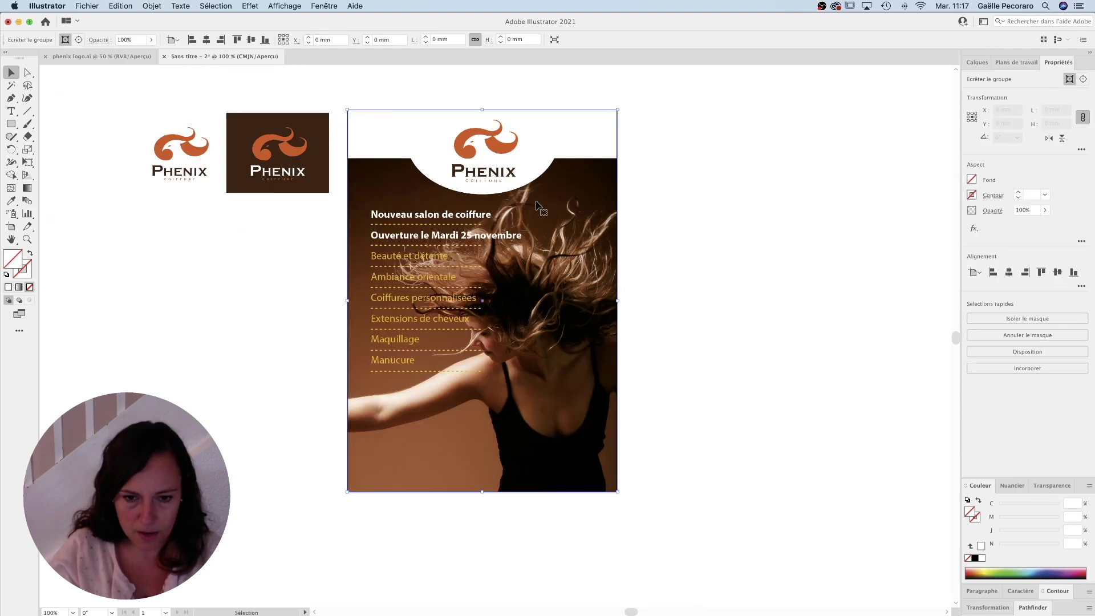
Move the hair photo down and left inside its clipping frame, then deselect to check.
click(541, 228)
key(a)
click(564, 292)
drag(565, 292, 544, 339)
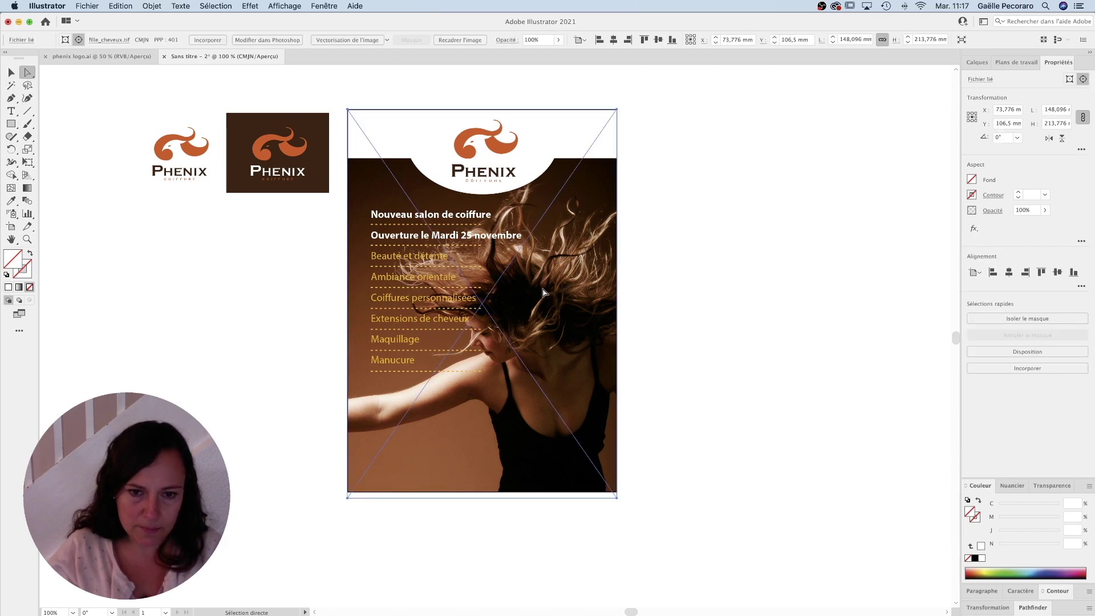
drag(544, 339, 546, 333)
click(645, 564)
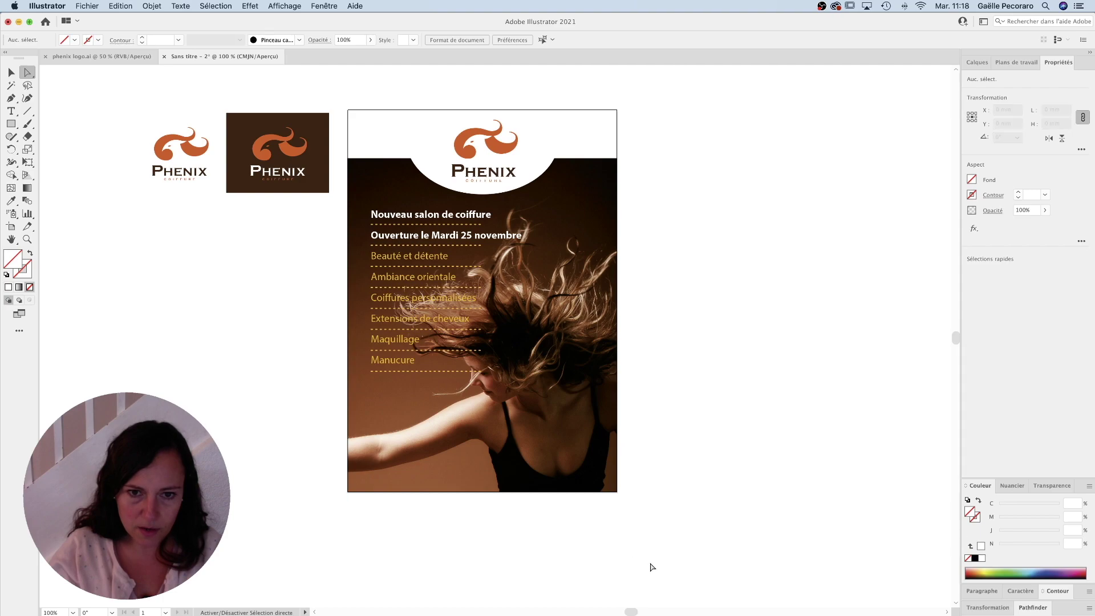
Reselect the placed photo inside the masked group to check its framing.
click(496, 325)
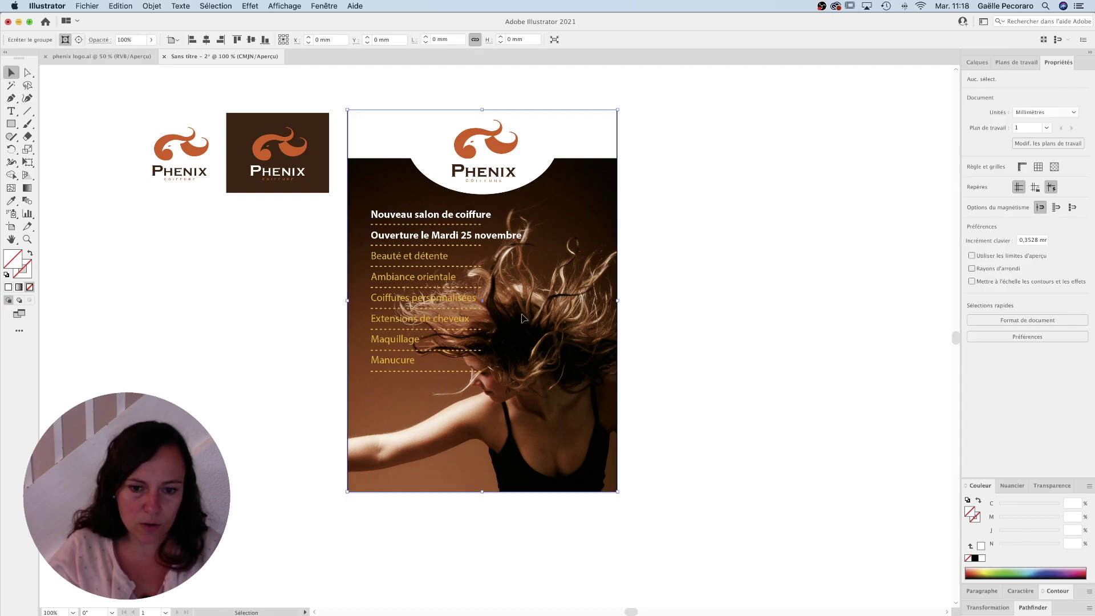
click(740, 200)
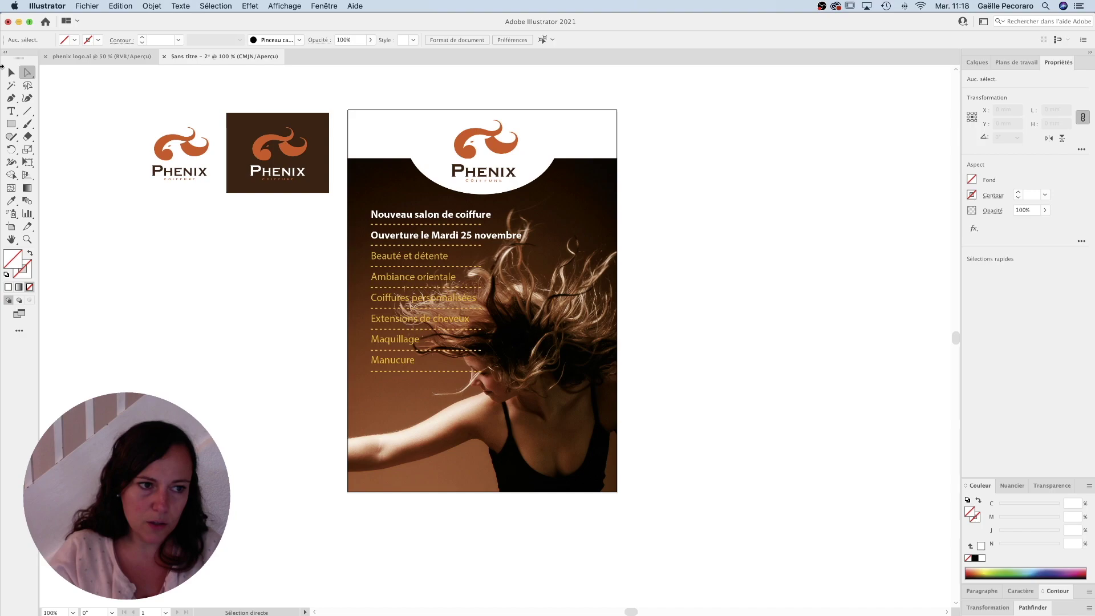
key(v)
click(505, 207)
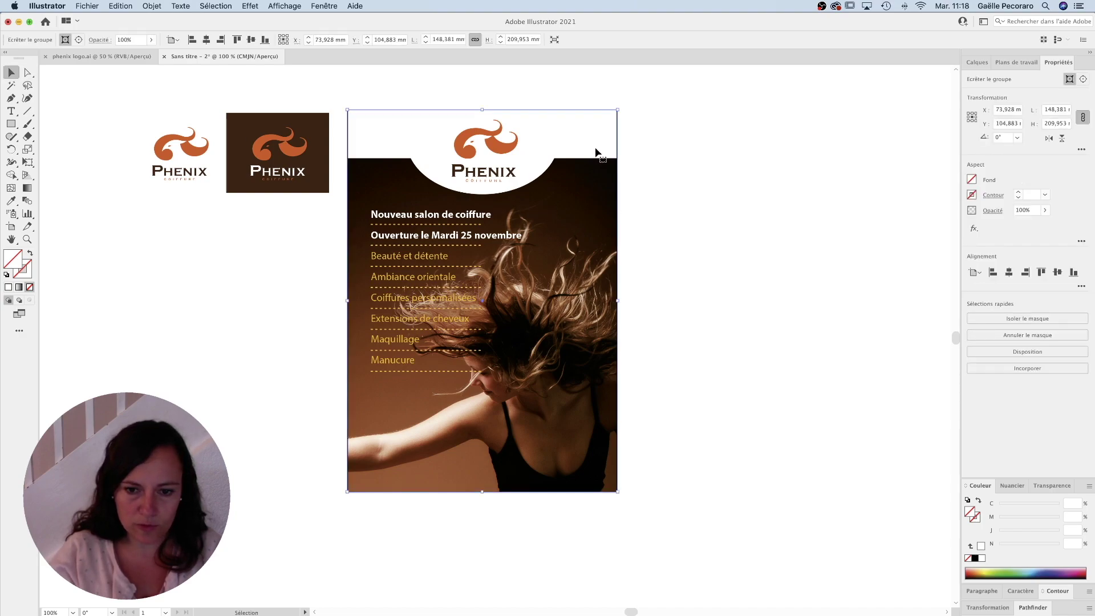
click(28, 72)
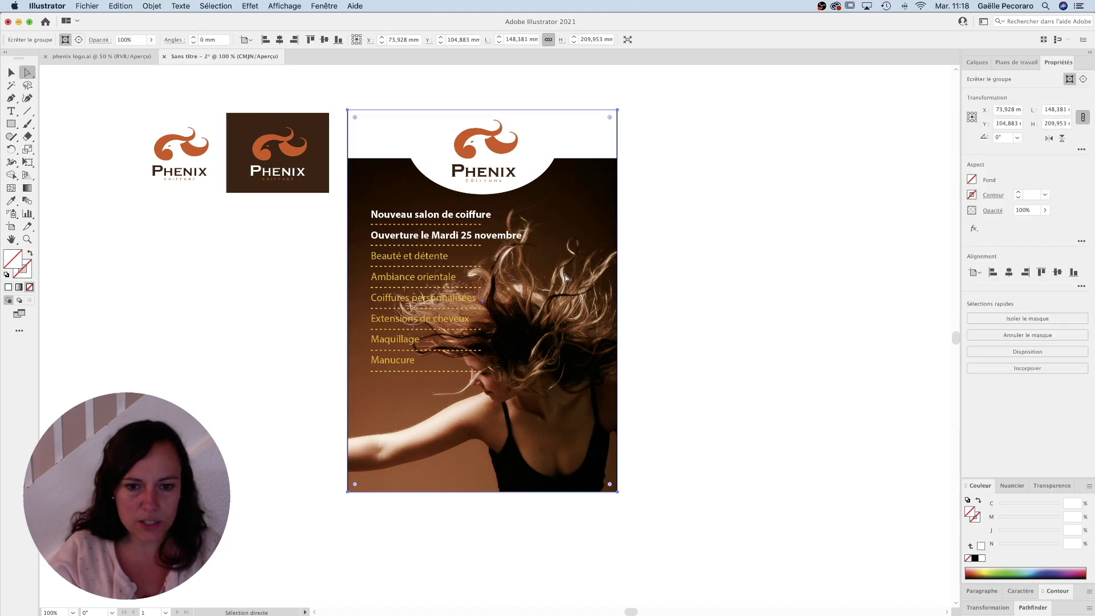
click(11, 72)
click(548, 455)
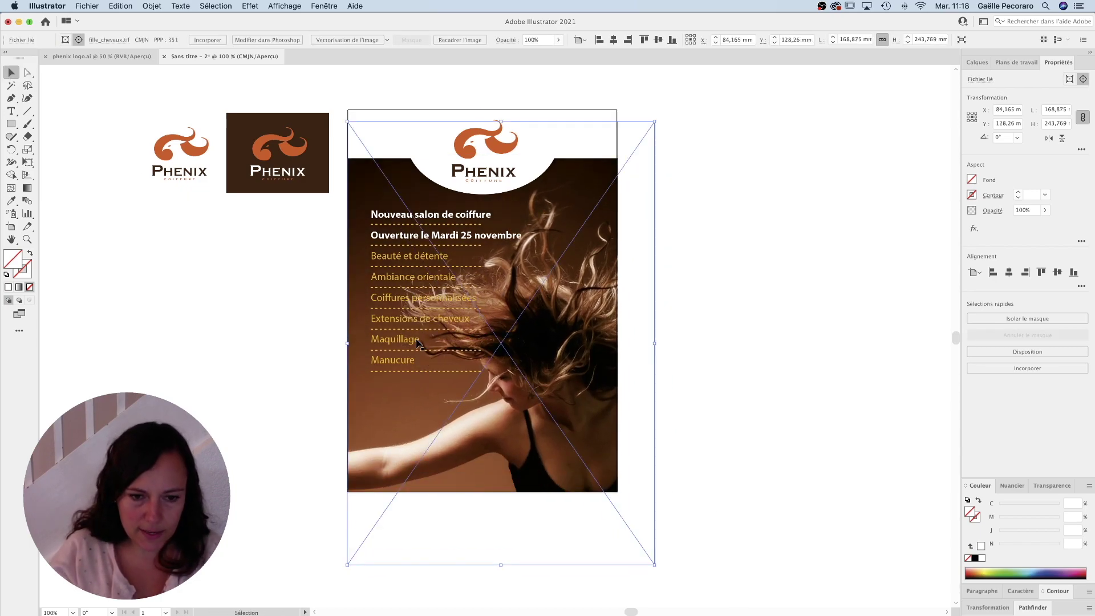
click(633, 306)
Zoom in and reframe the poster in the view.
key(super+plus)
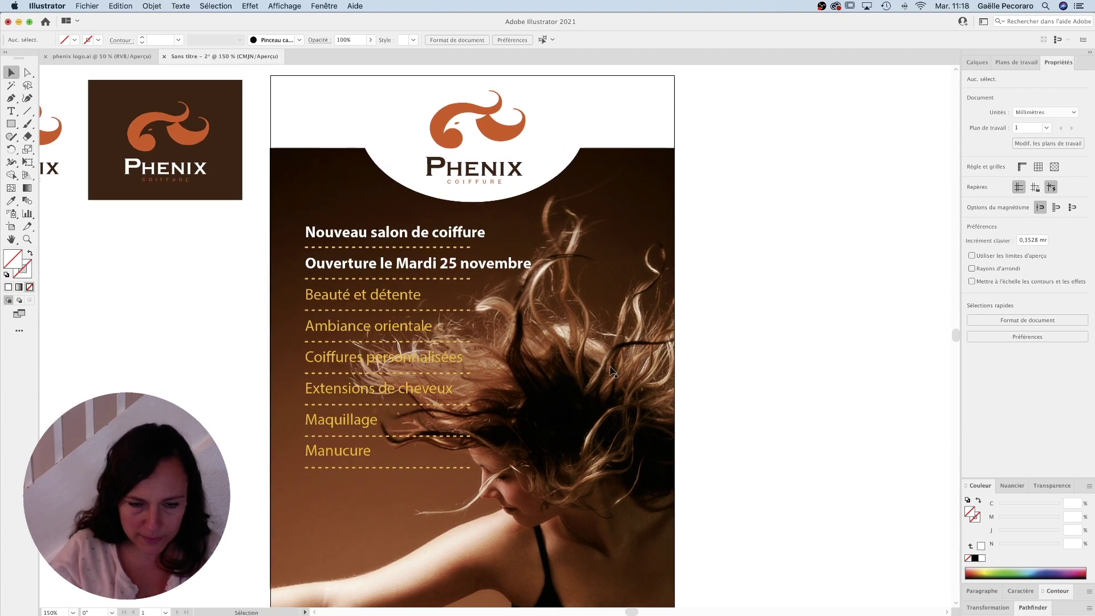
alt+super+click(482, 352)
super+click(437, 389)
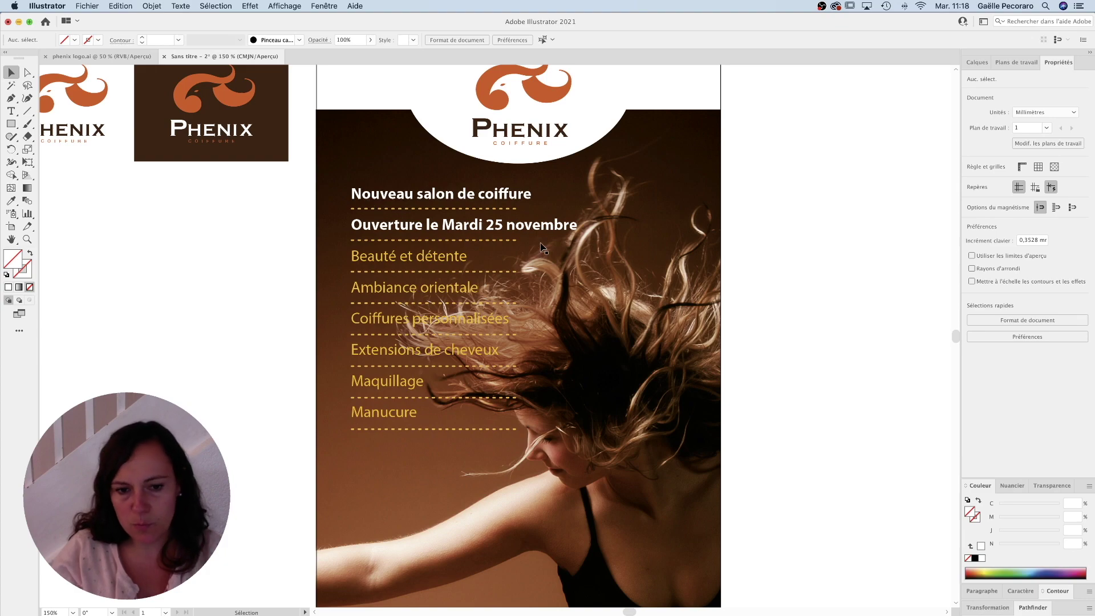
alt+super+click(471, 341)
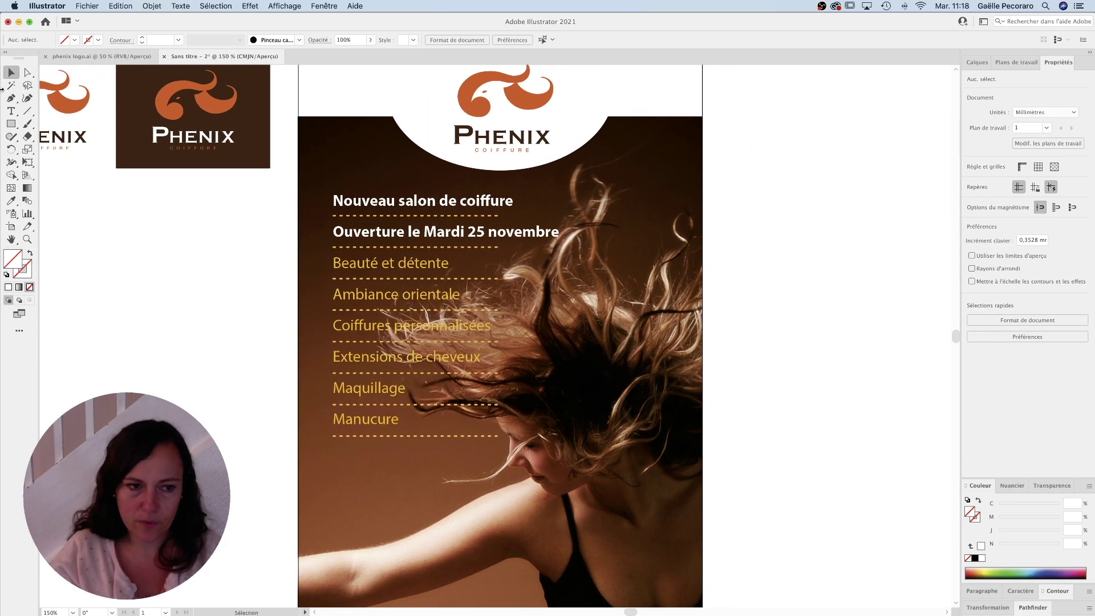
drag(11, 124, 59, 156)
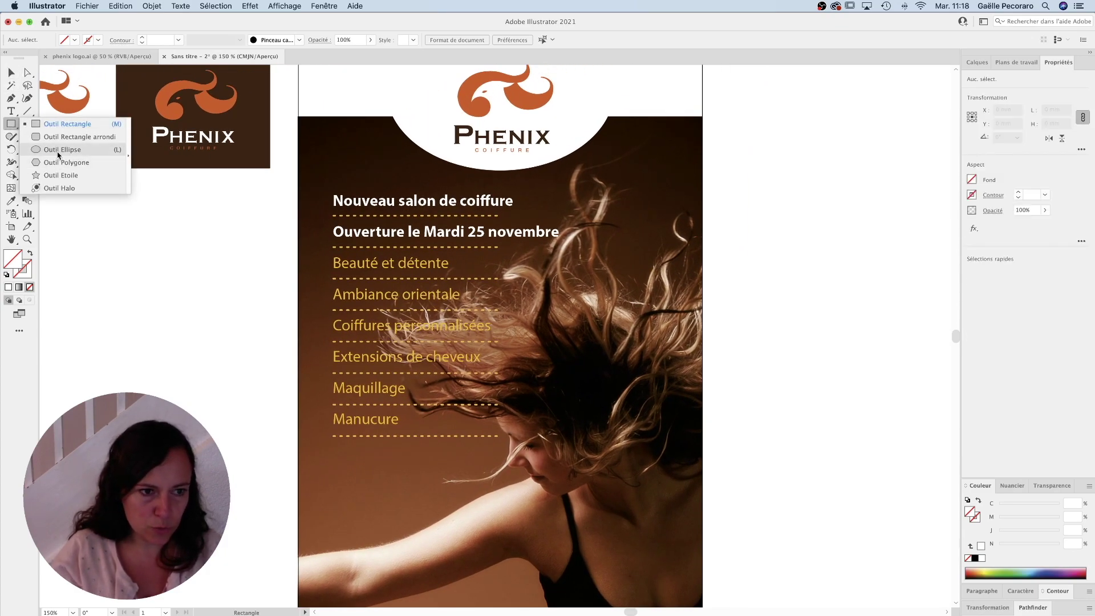
Draw a large circle over the poster's left edge, filled dark brown sampled from the photo.
drag(328, 323, 156, 151)
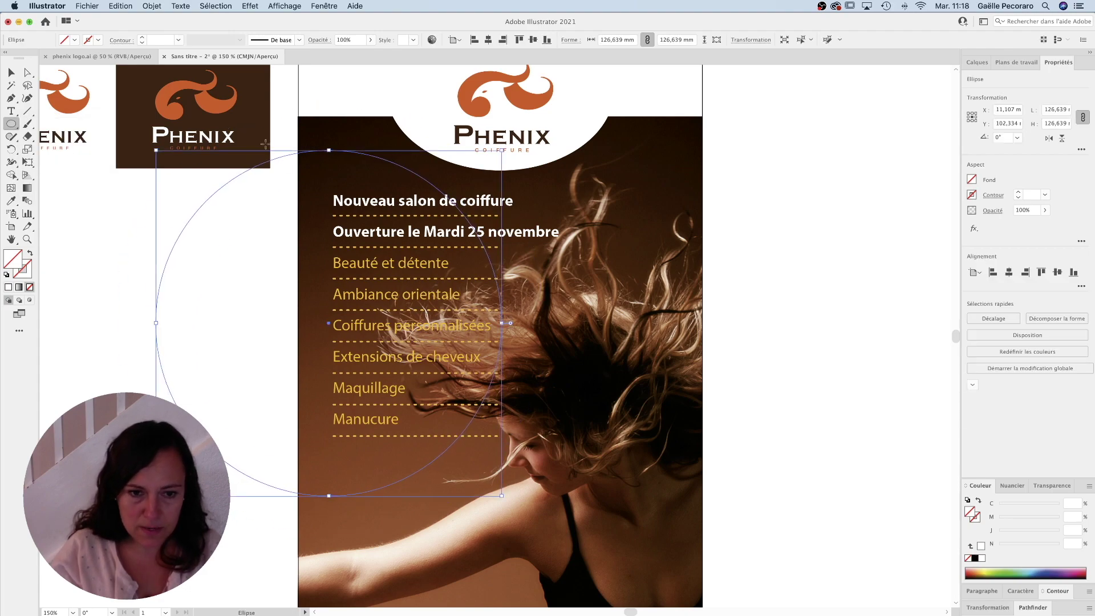
click(11, 200)
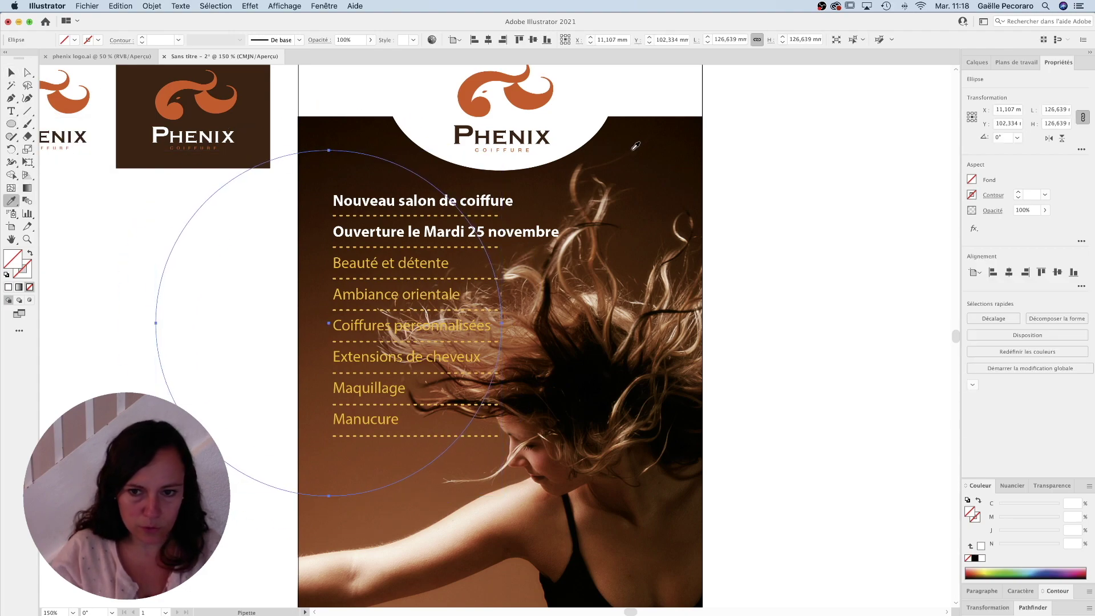
click(661, 204)
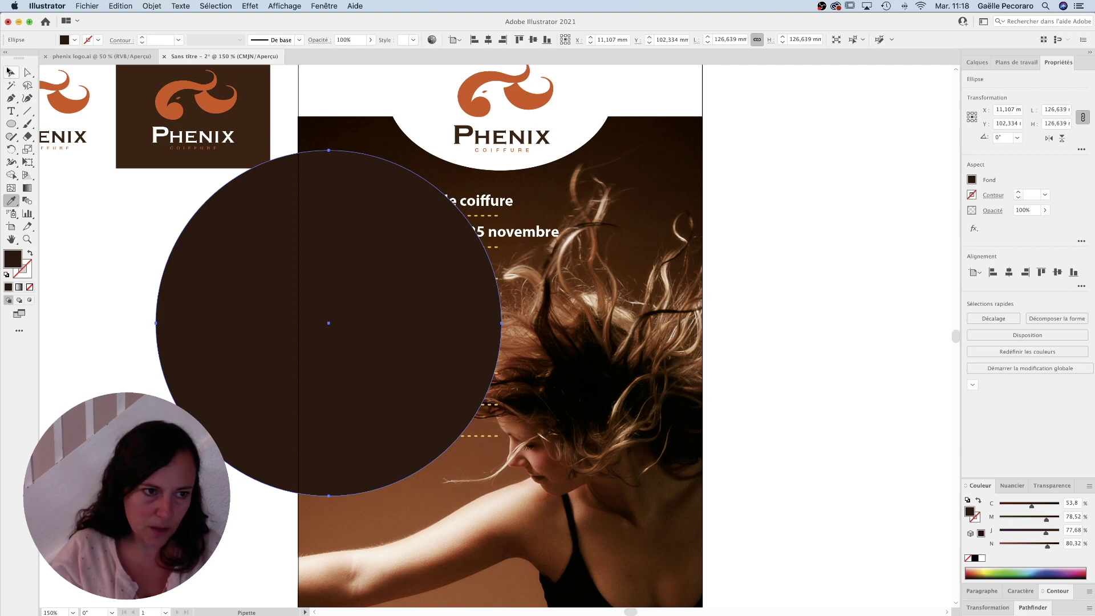
Stretch the circle into a taller ellipse and choose the feathered-edge effect.
click(9, 71)
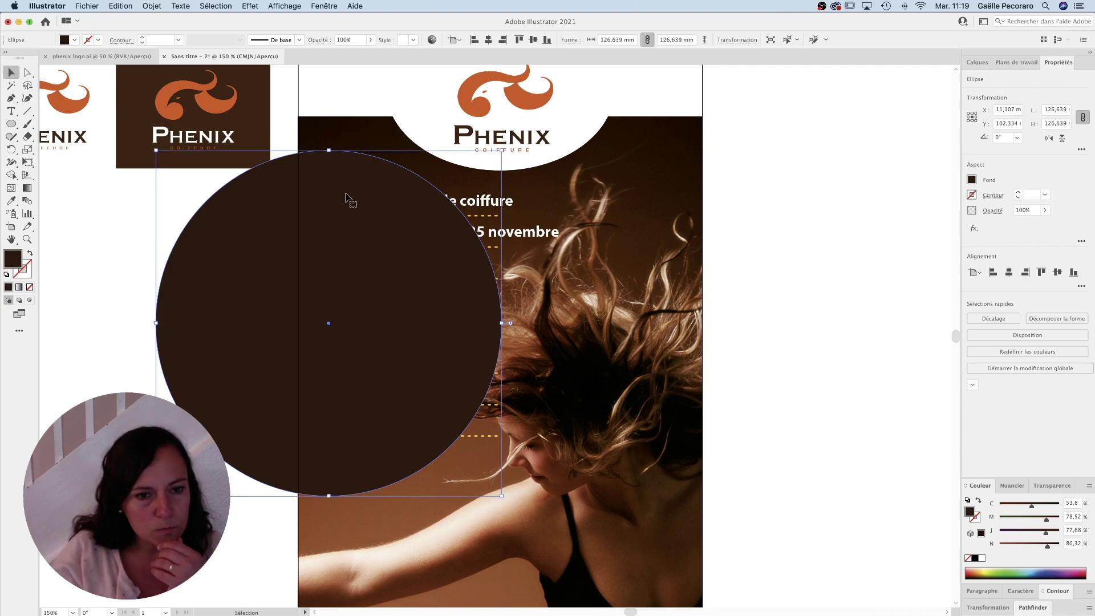
mouse_move(329, 150)
mouse_down()
mouse_move(335, 239)
mouse_move(334, 174)
mouse_up()
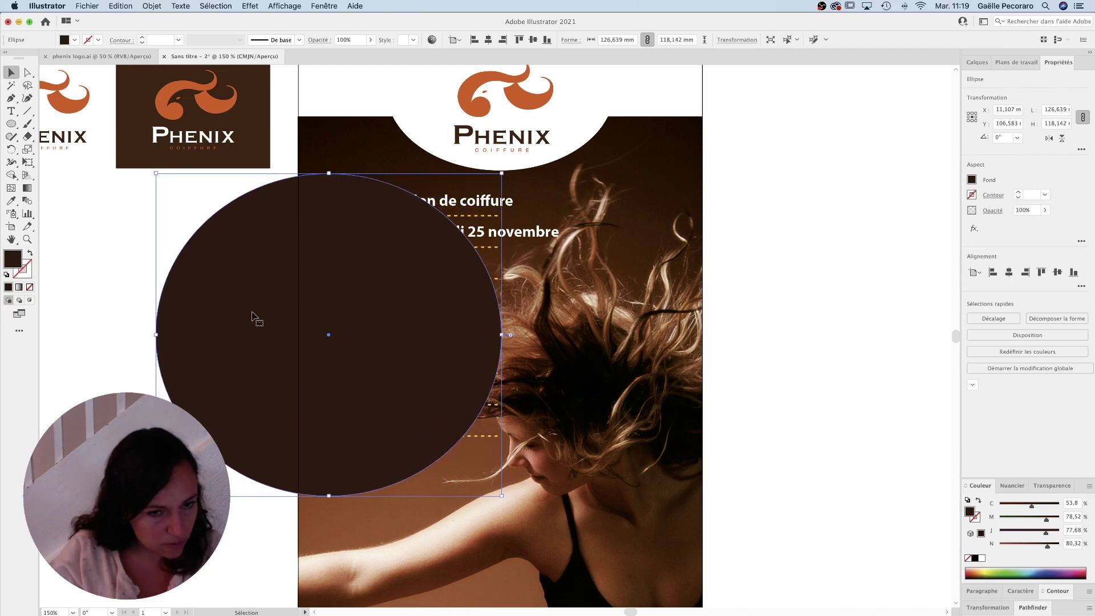
drag(329, 173, 329, 145)
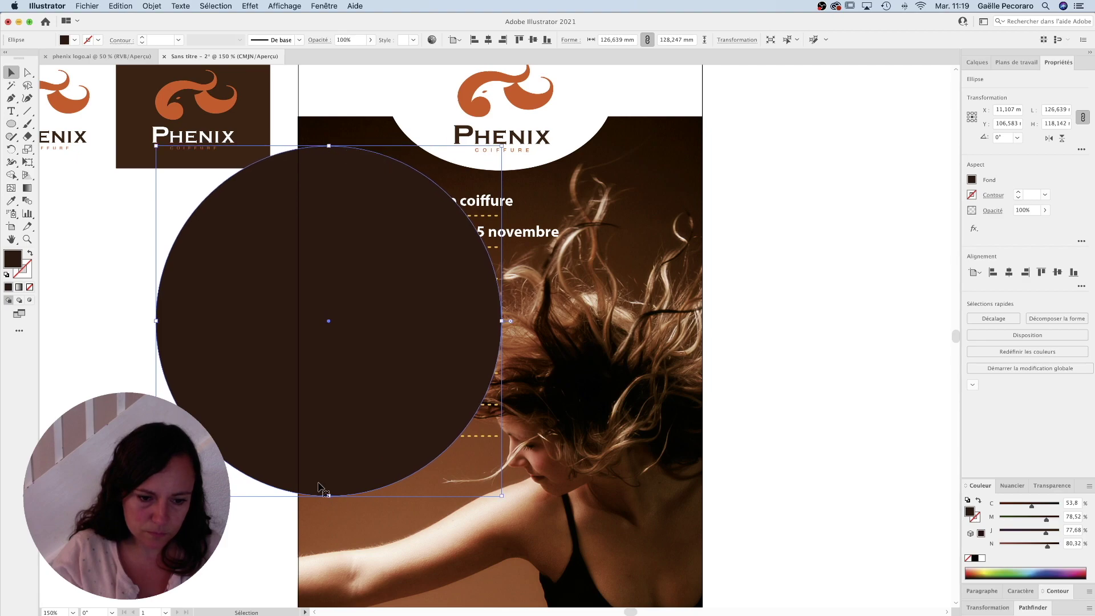
drag(329, 495, 329, 505)
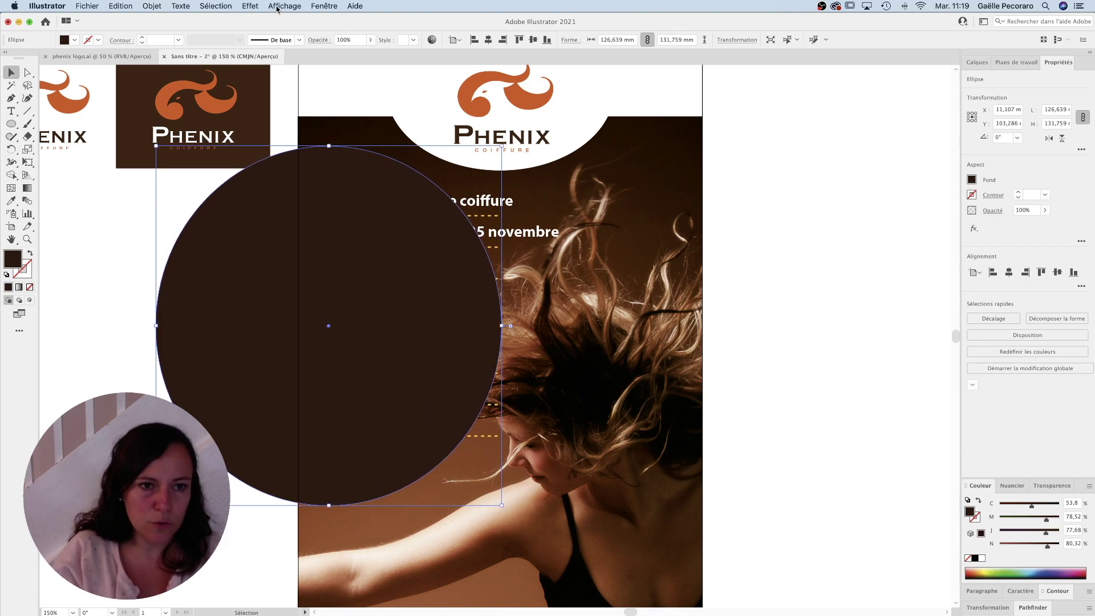
click(213, 6)
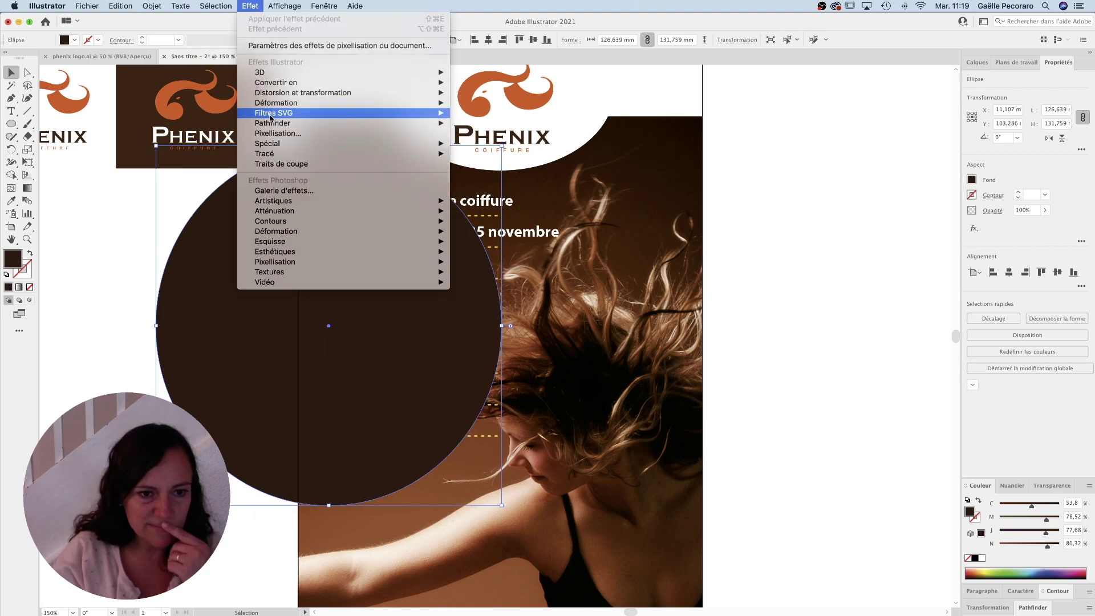
mouse_move(342, 143)
click(511, 154)
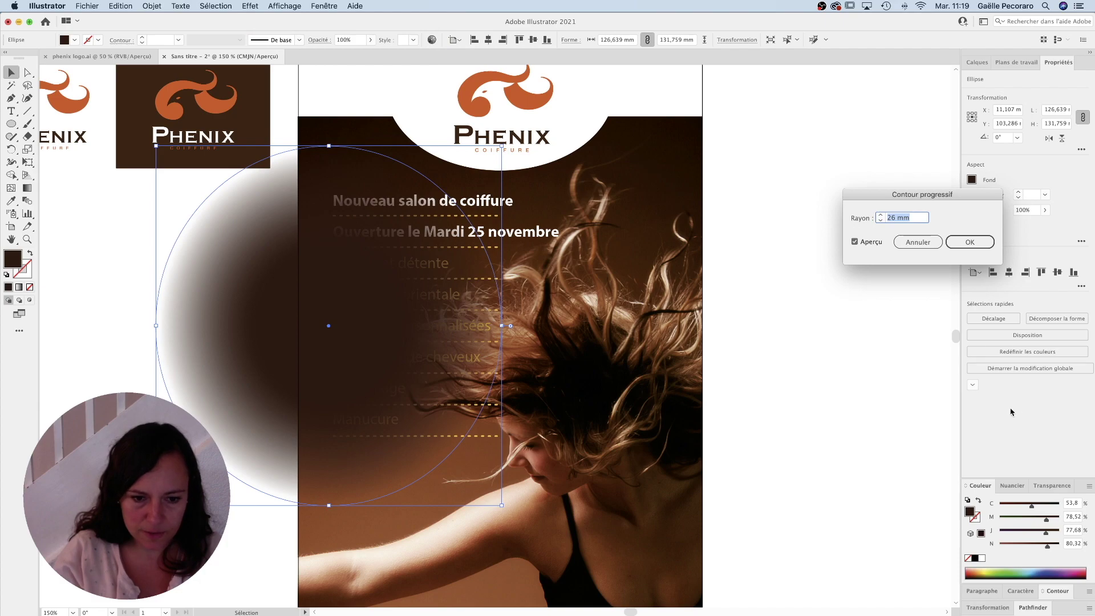
Feather the ellipse with a reduced 24 mm radius and widen it to about 143 mm.
click(879, 221)
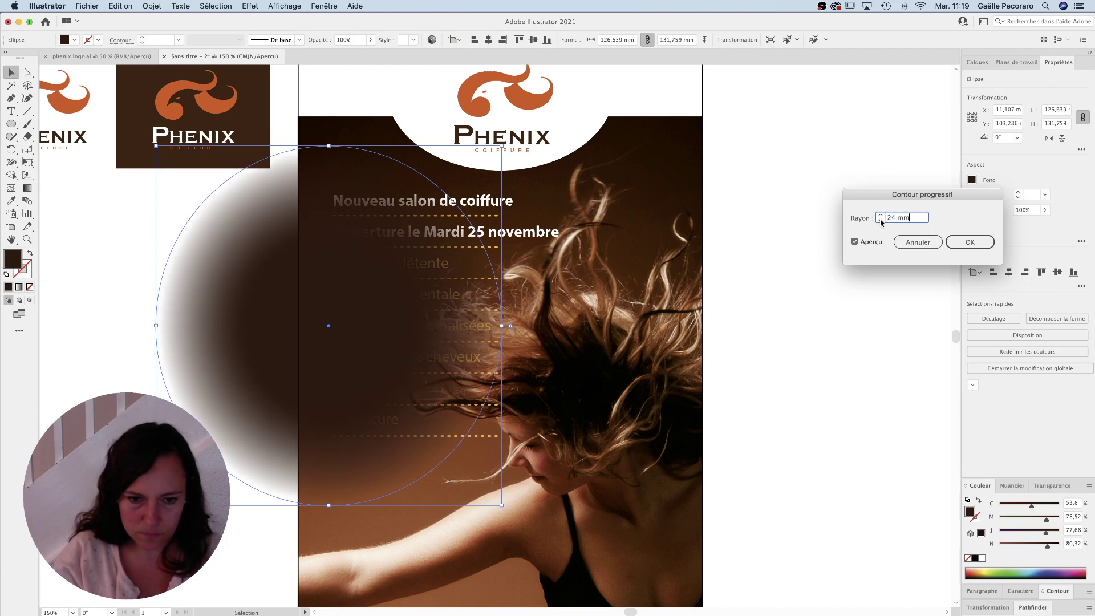
click(879, 221)
click(969, 241)
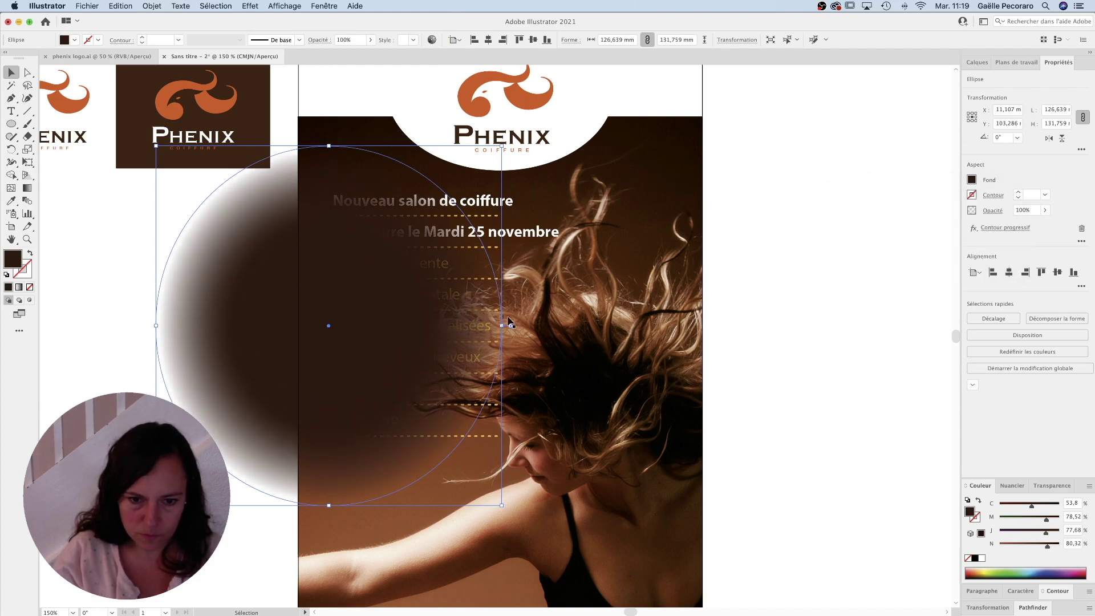
drag(501, 326, 547, 325)
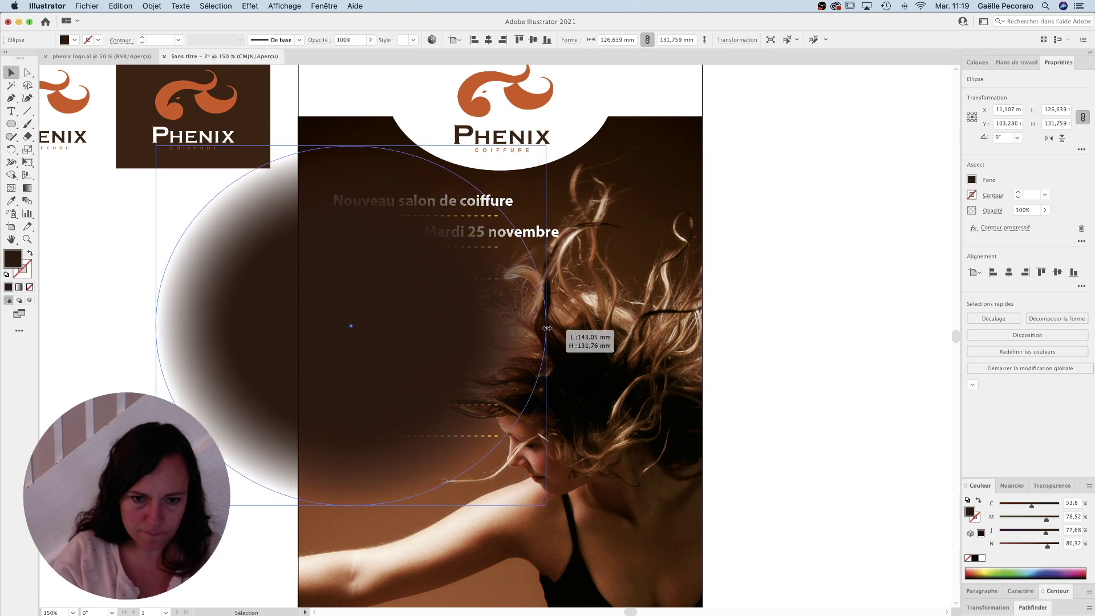
click(83, 190)
Clip the feathered circle inside a no-fill rectangle covering the photo area.
drag(13, 126, 57, 123)
drag(297, 111, 611, 530)
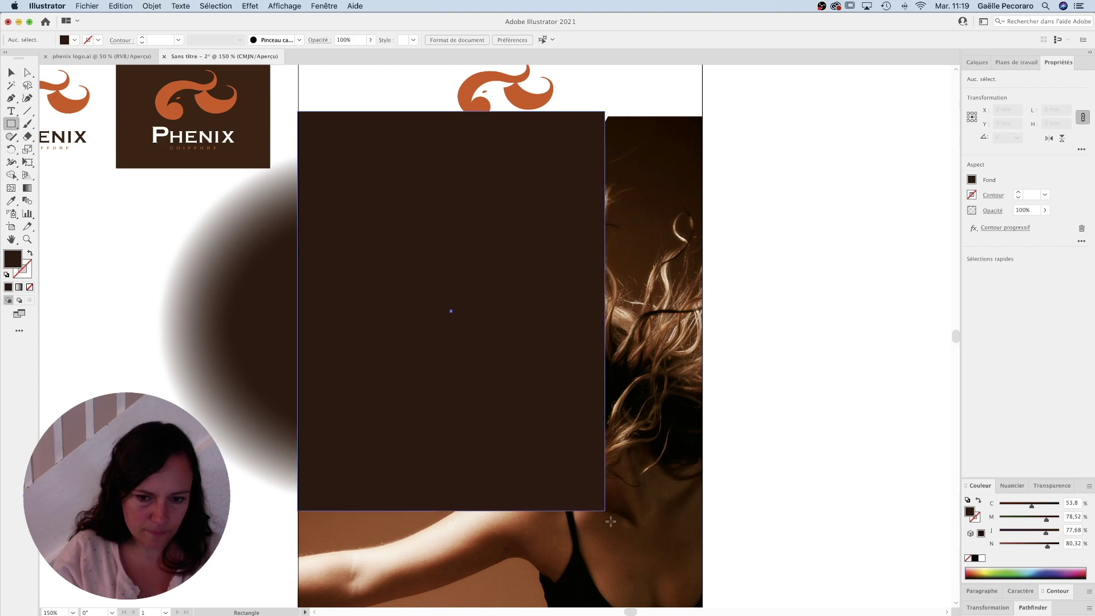
click(16, 75)
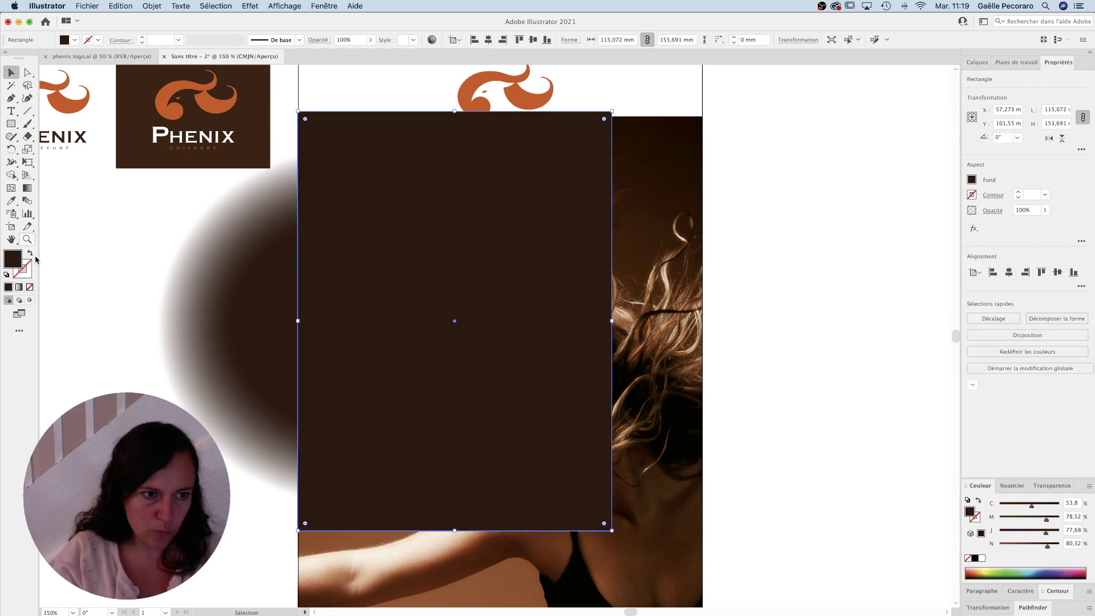
click(30, 286)
shift+click(254, 276)
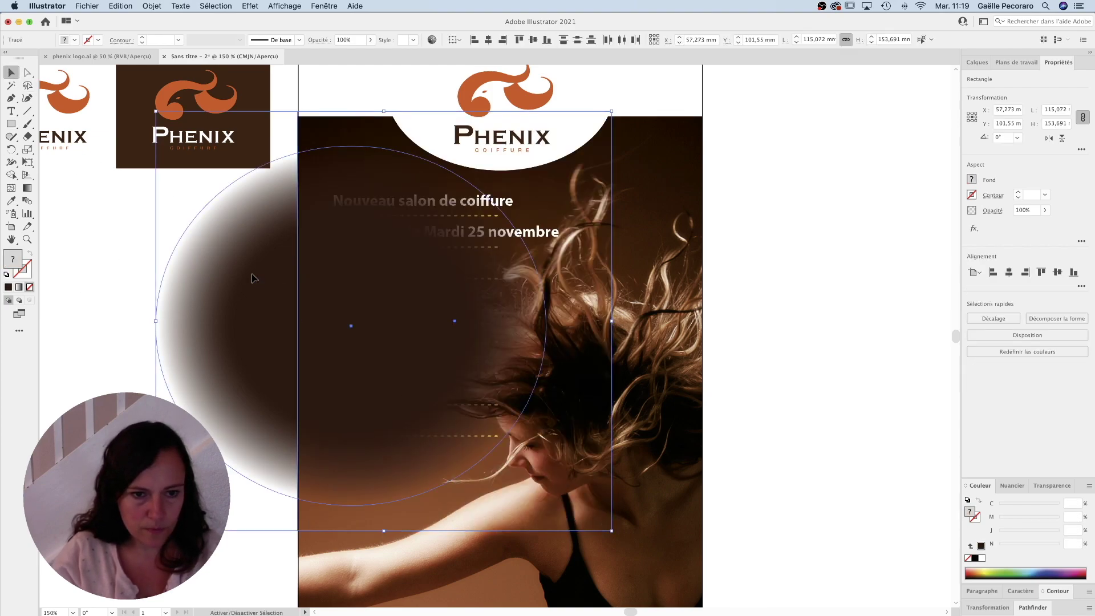
key(super+7)
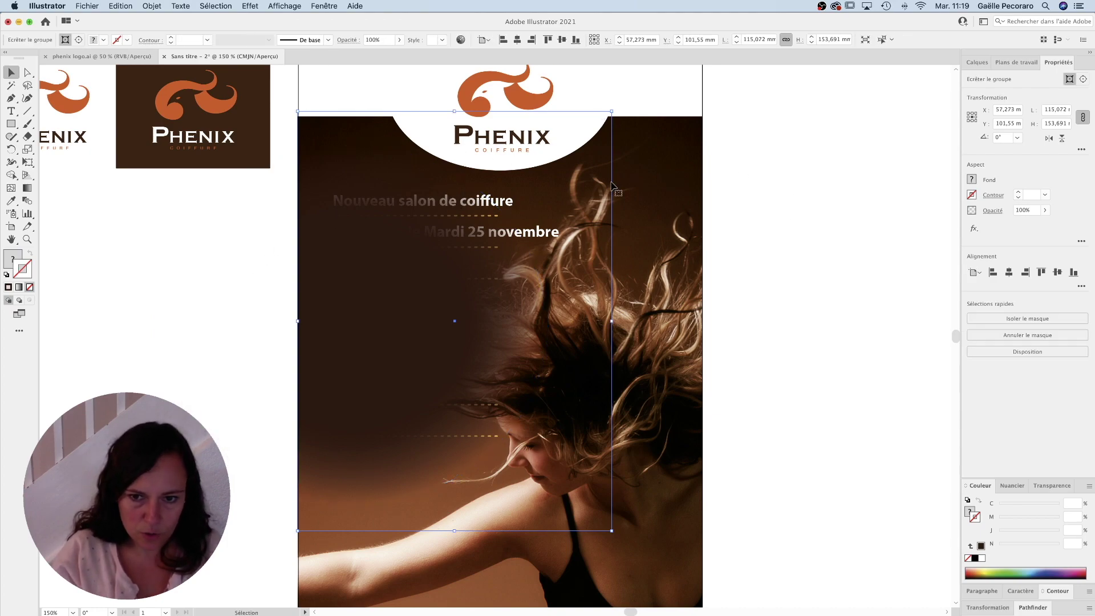
Send the hair photo to the back and select the clipped shadow group.
click(635, 166)
right_click(630, 156)
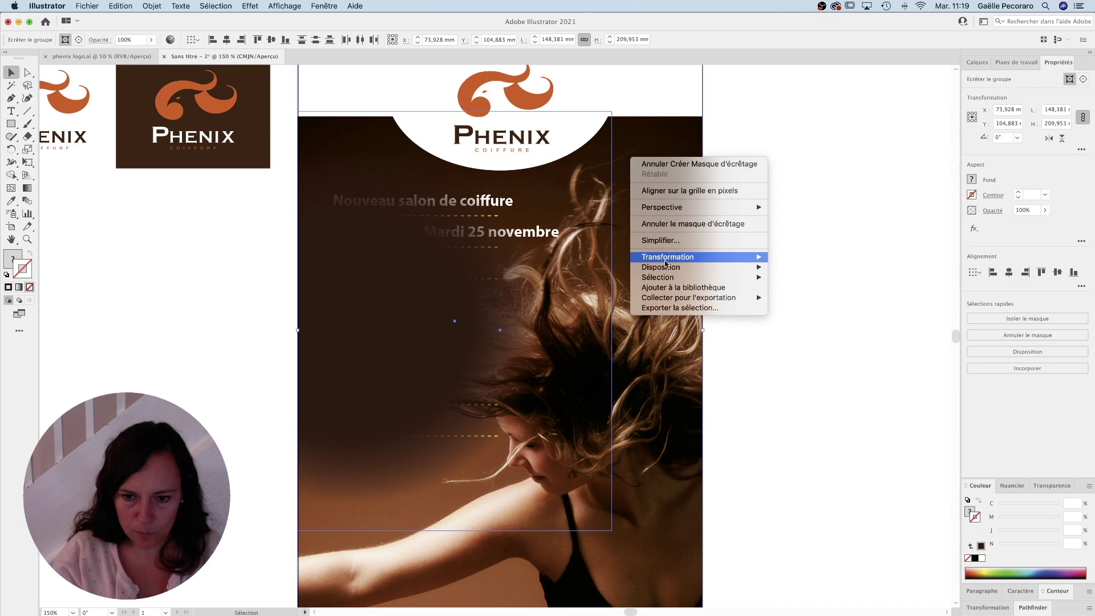
click(804, 297)
click(820, 184)
click(346, 175)
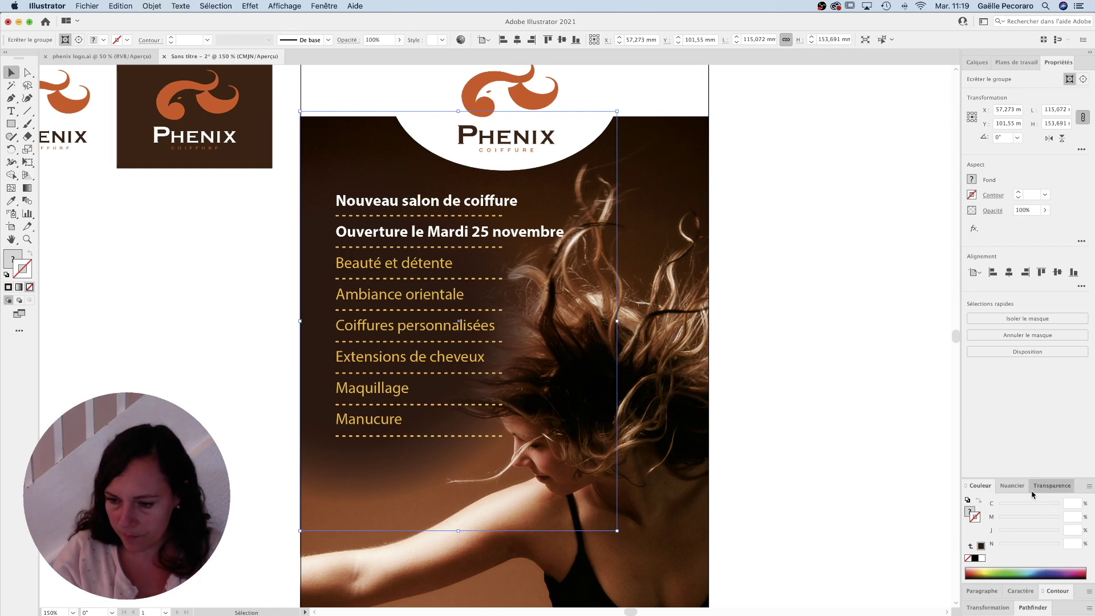
Set the shadow group to Produit blend mode at 36% opacity.
click(1048, 486)
click(988, 535)
click(978, 361)
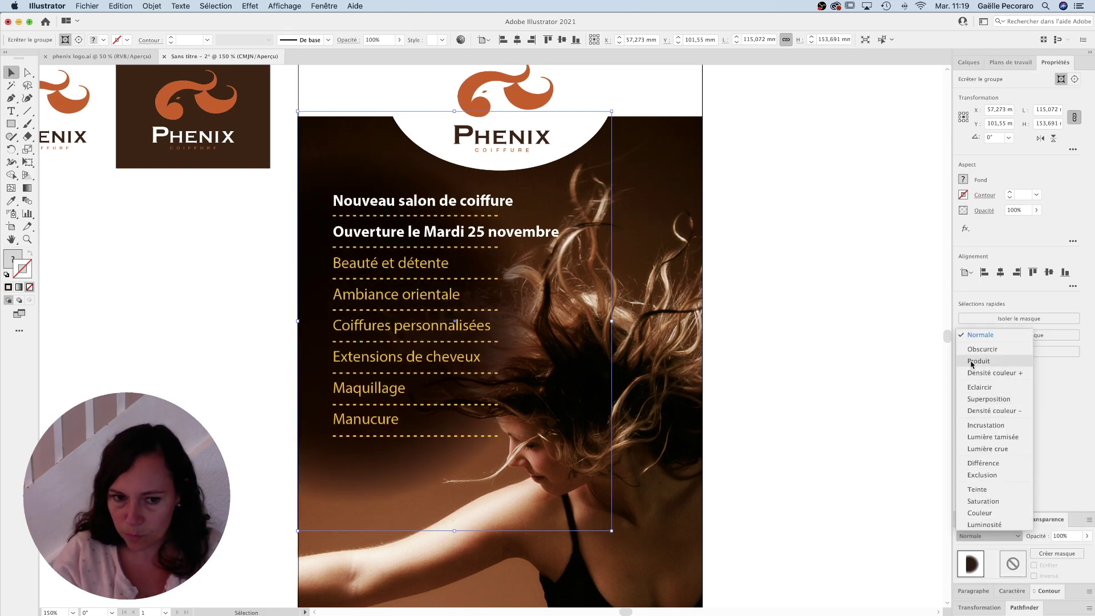
click(1086, 536)
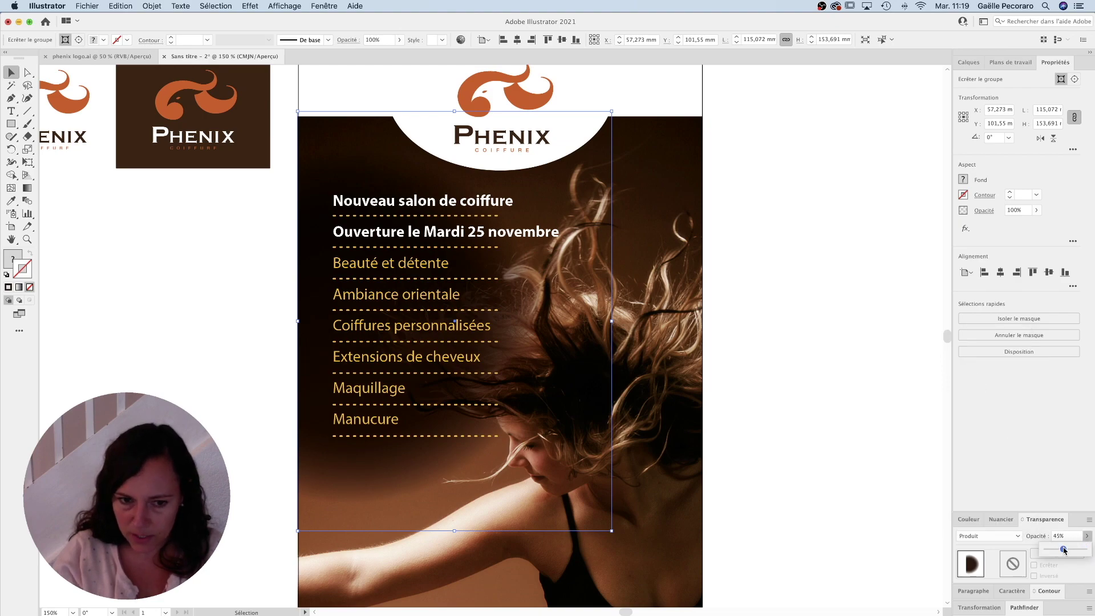
drag(1066, 550, 1058, 552)
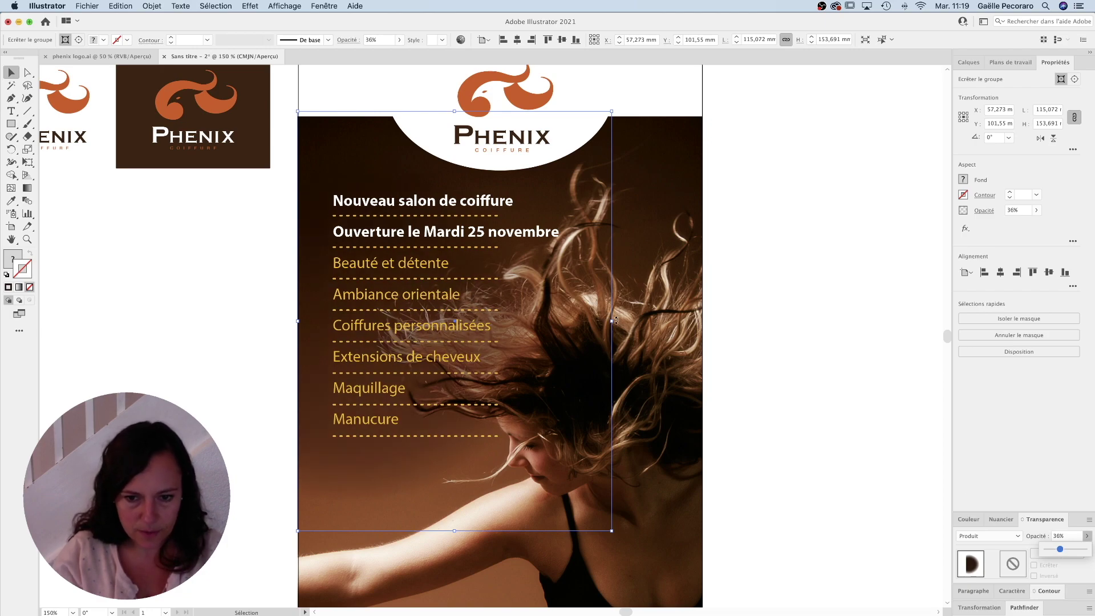
Widen the shadow group to about 120 mm and select the service list text.
drag(614, 322, 635, 323)
drag(640, 322, 646, 323)
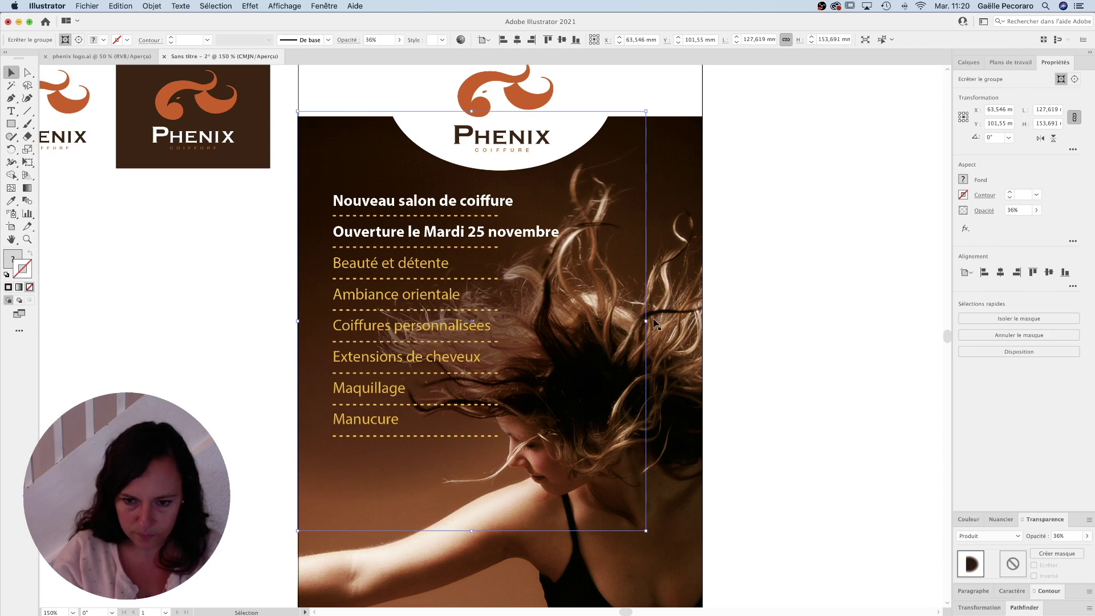
drag(647, 322, 626, 323)
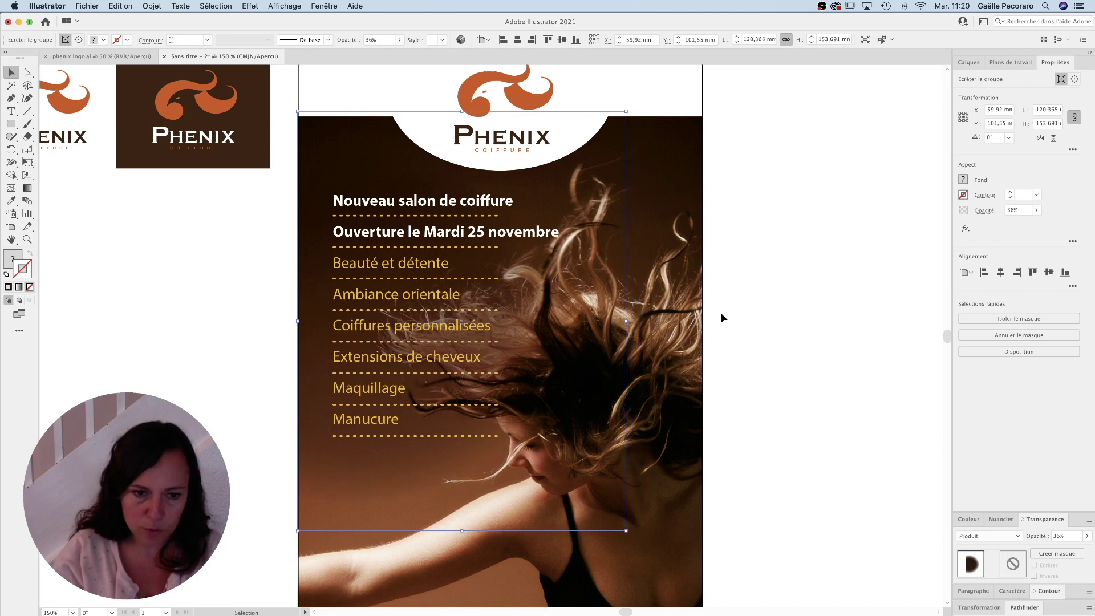
click(363, 332)
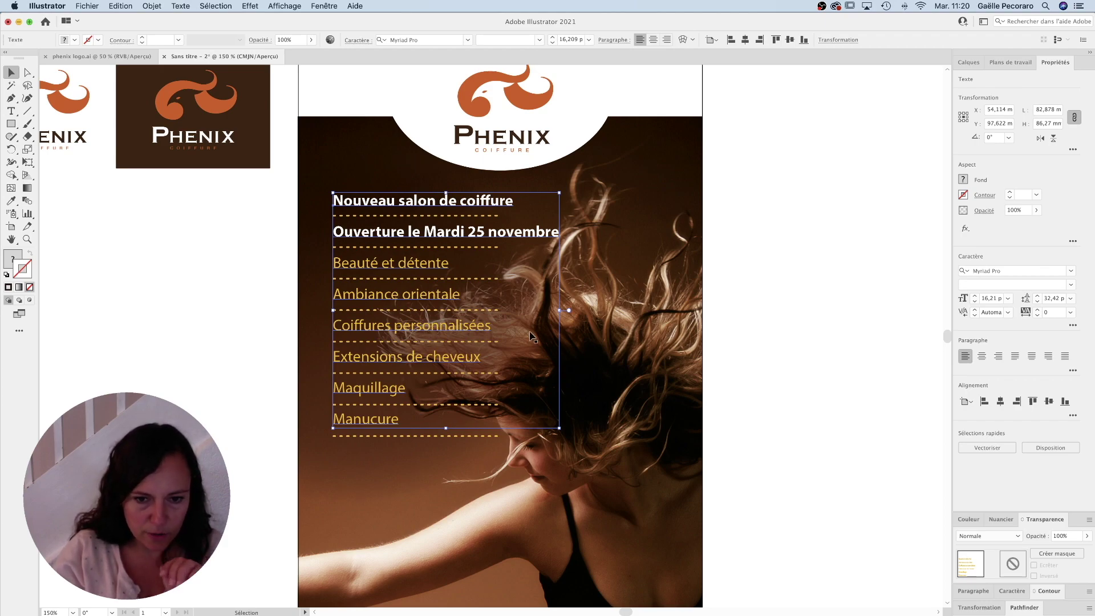
Add a drop shadow to the service list with 1 mm X and 2 mm Y offsets.
click(215, 5)
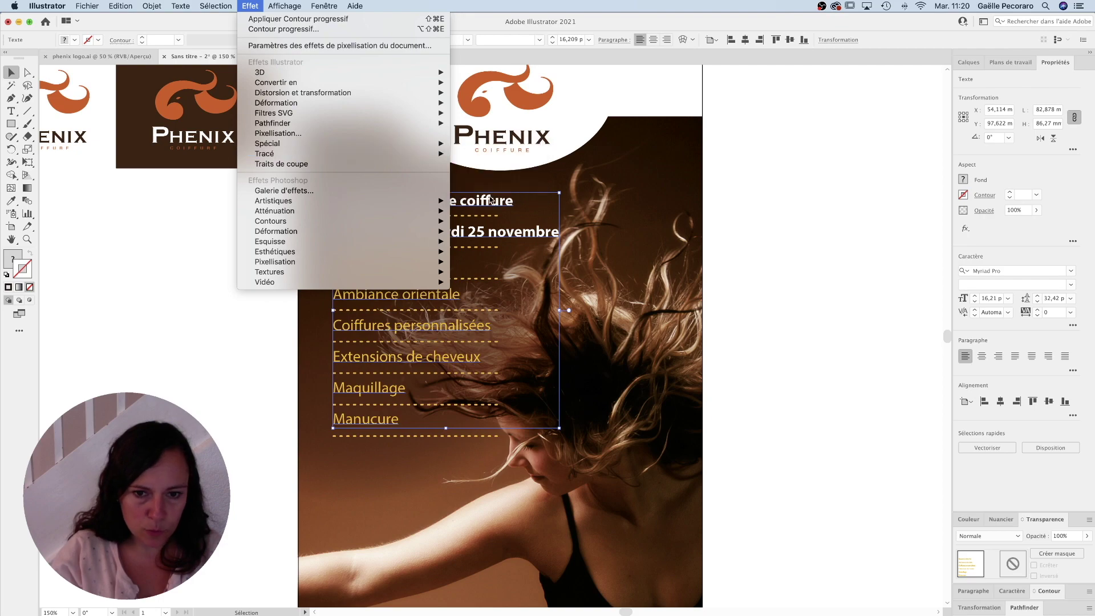
mouse_move(347, 143)
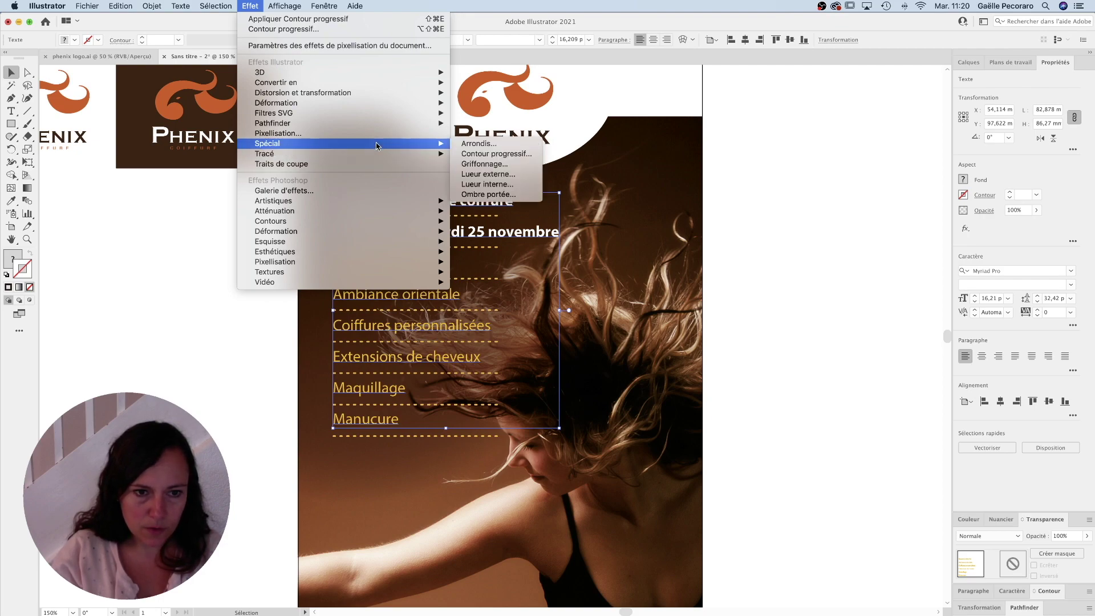
click(483, 195)
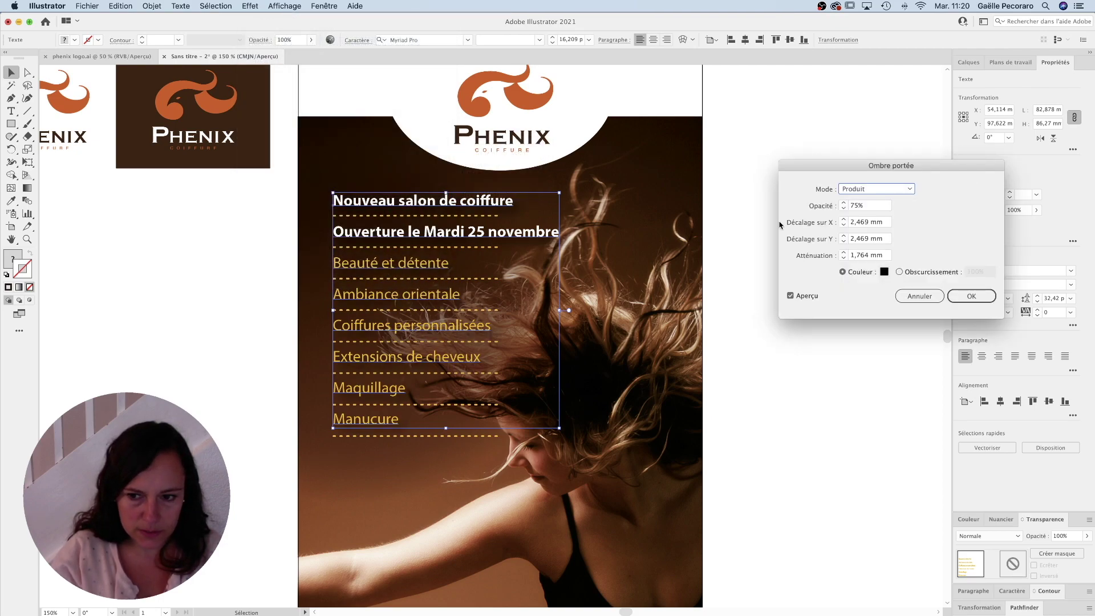
click(846, 224)
text(1 mm)
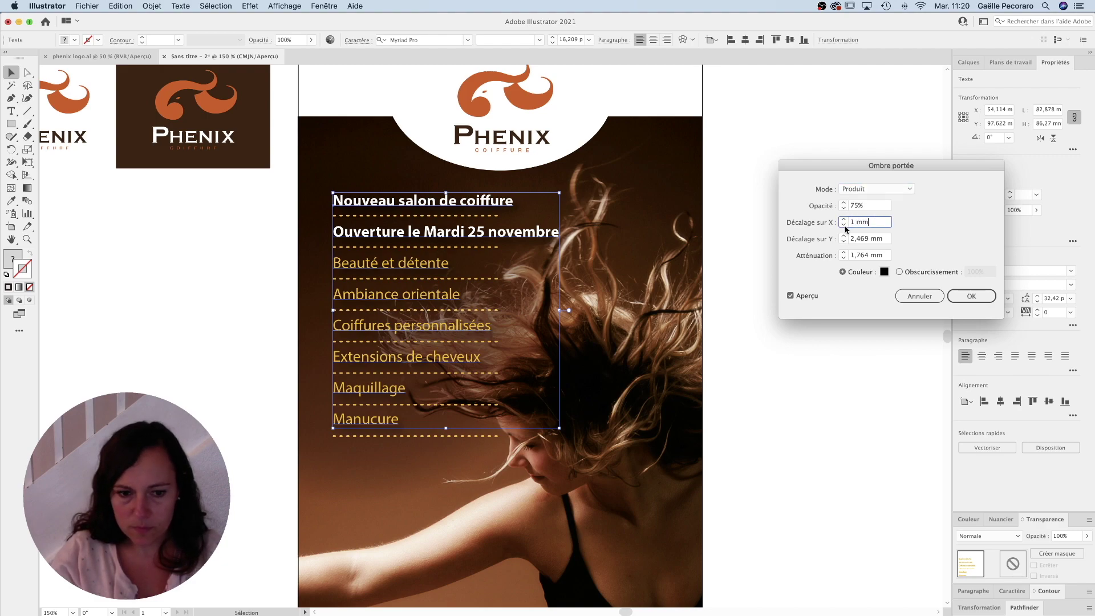
key(Tab)
text(2 mm)
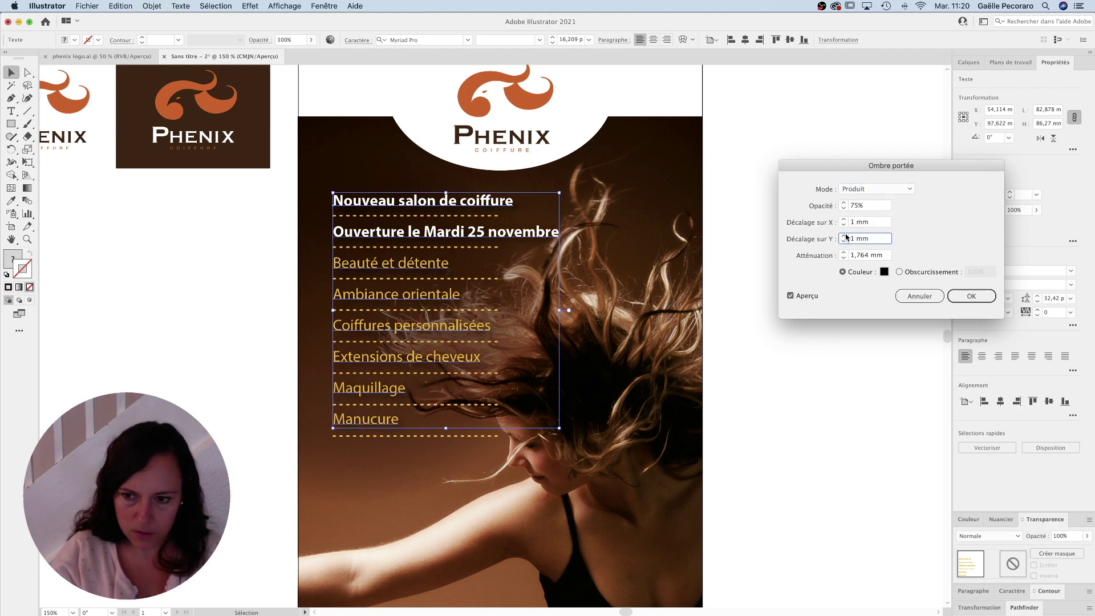
Give the drop shadow a dark brown colour at 82% opacity and apply it.
click(883, 272)
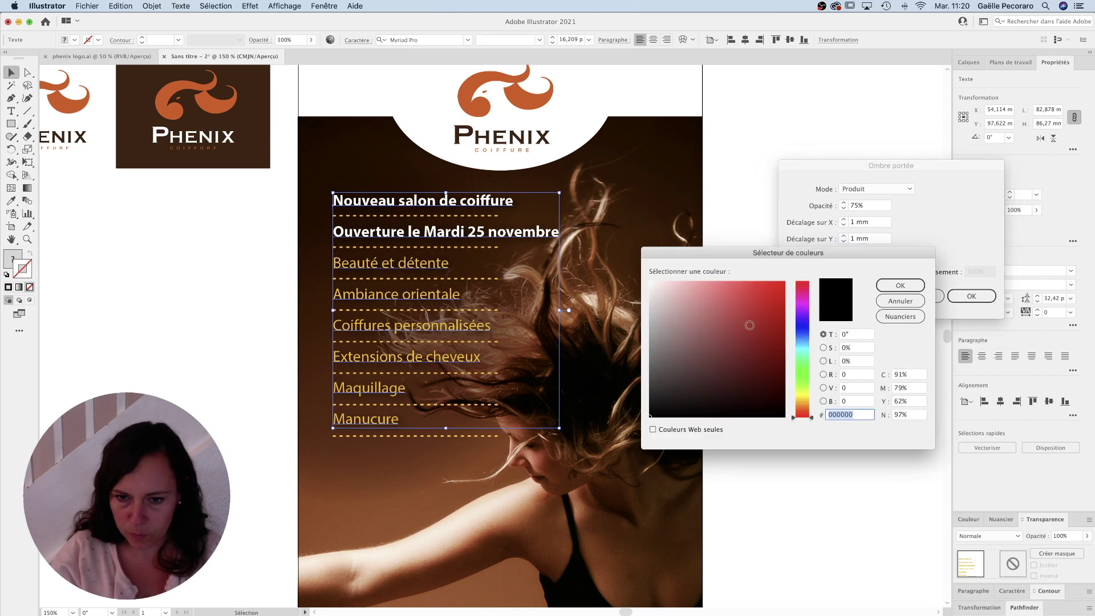
drag(812, 418, 777, 397)
click(769, 388)
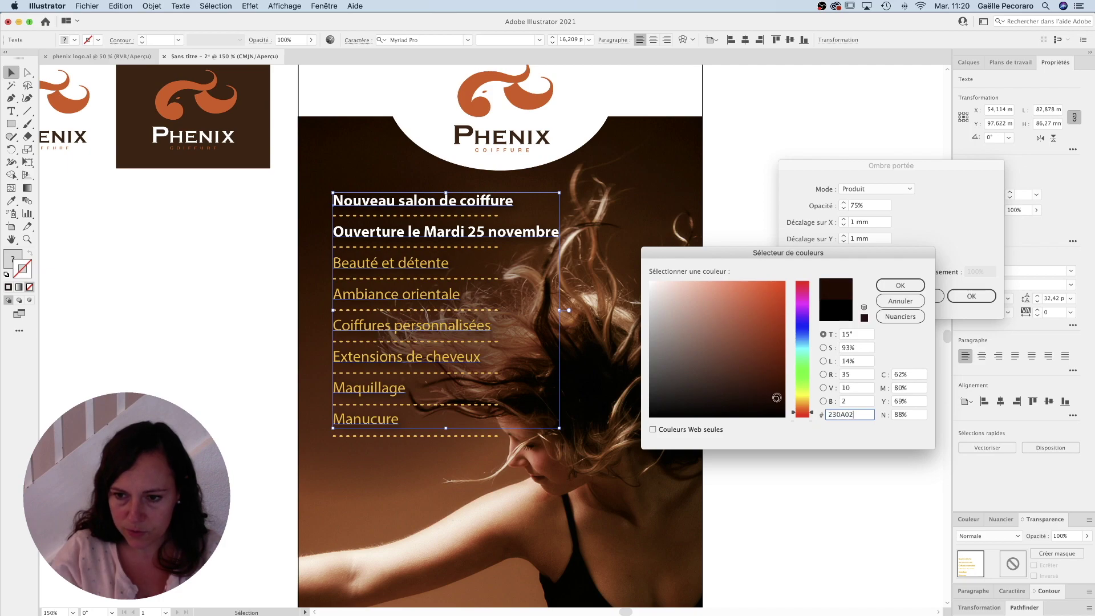
click(888, 285)
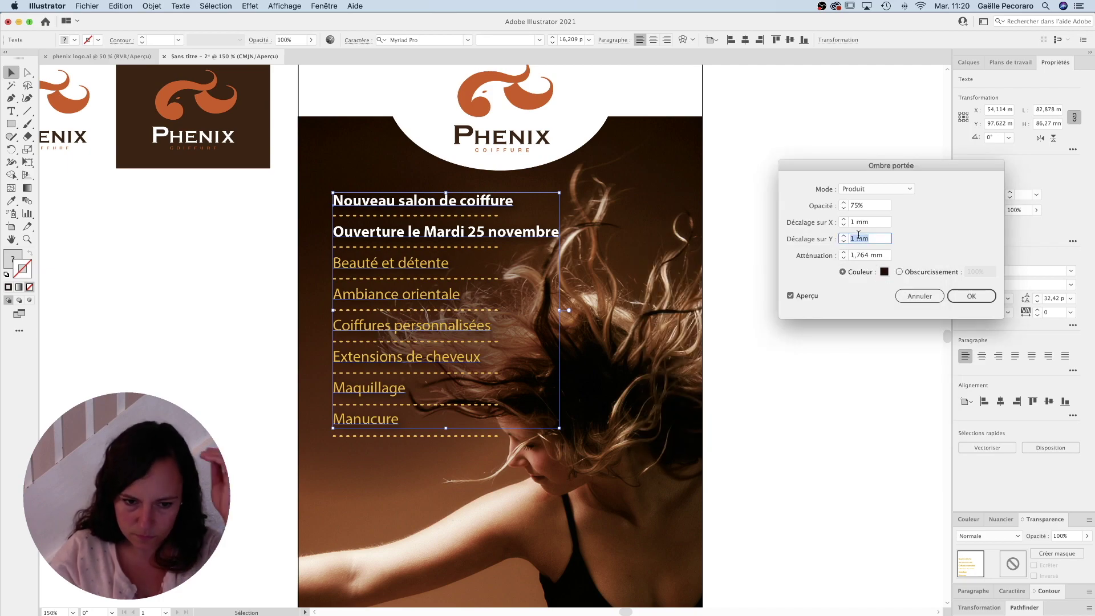
click(843, 203)
double_click(843, 203)
click(843, 203)
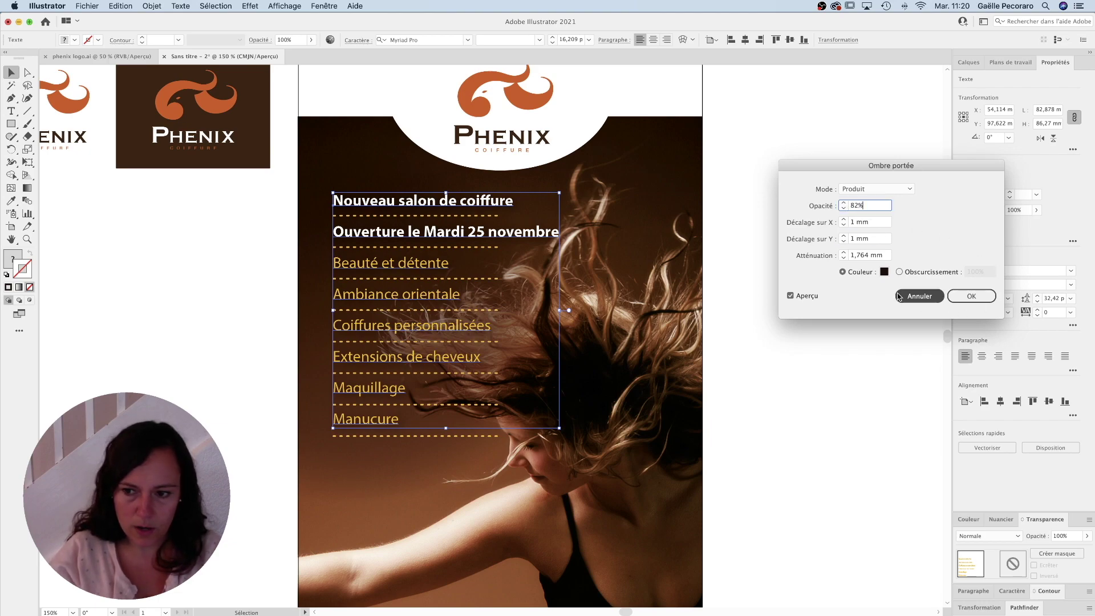
click(971, 296)
click(789, 359)
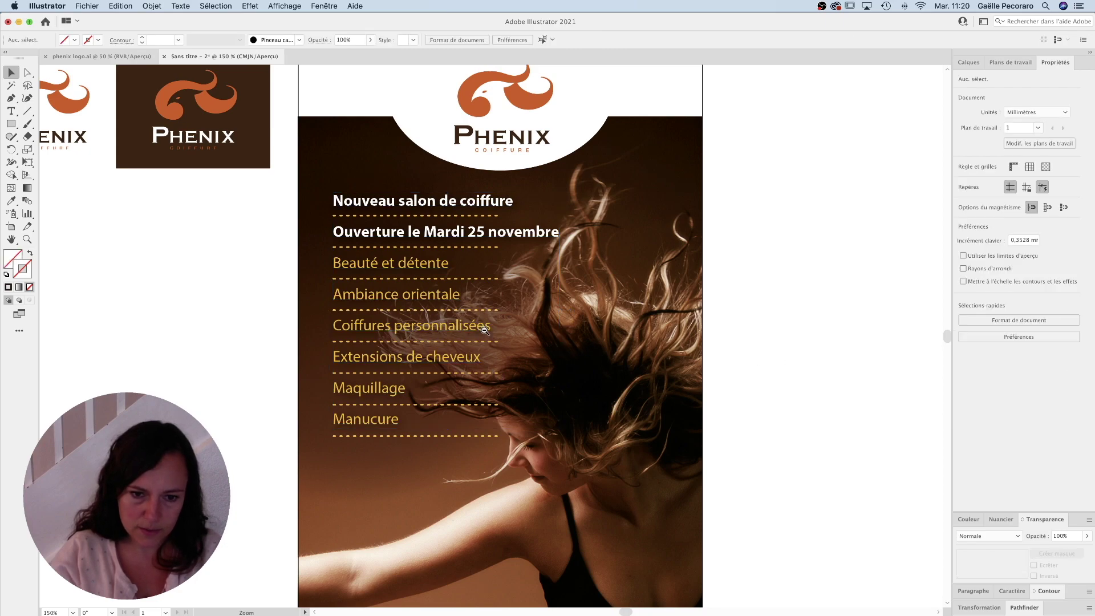
Draw a band across the poster's bottom filled with brown sampled from the photo.
alt+click(485, 330)
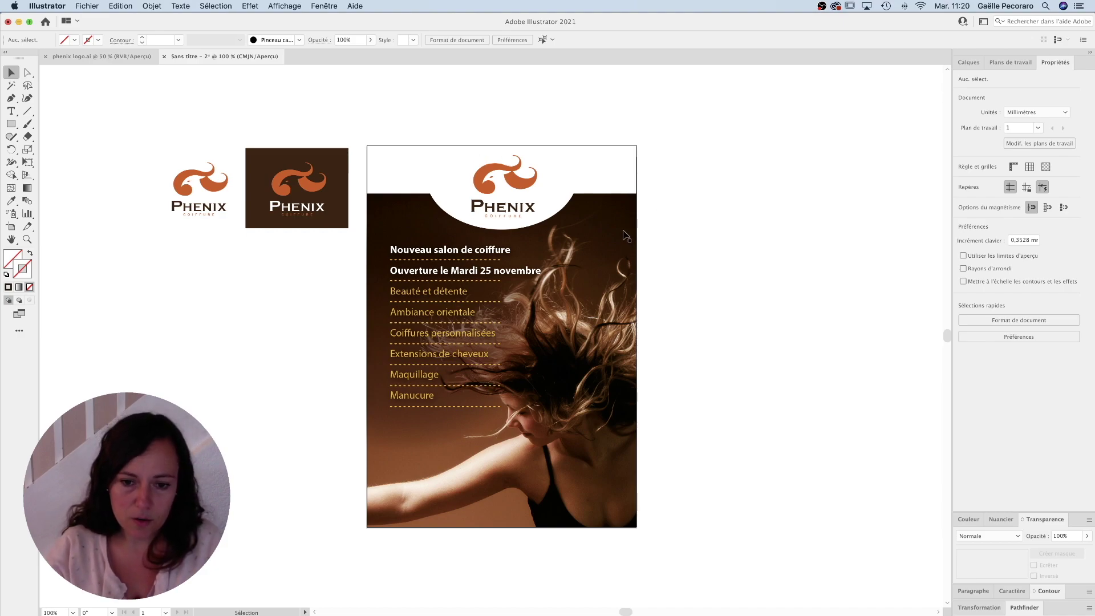
click(12, 124)
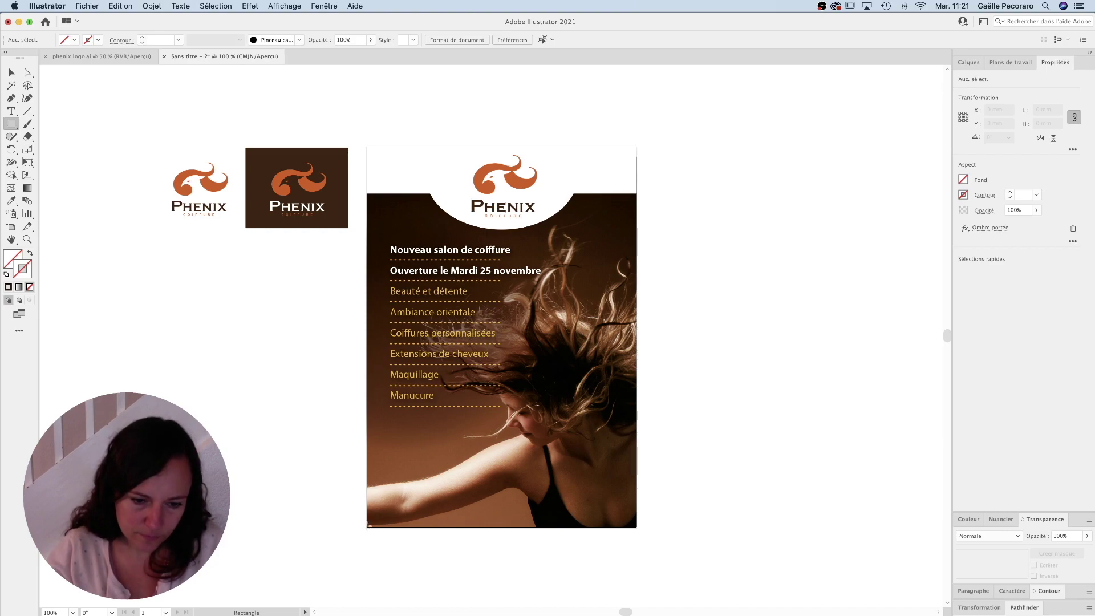
drag(367, 527, 636, 484)
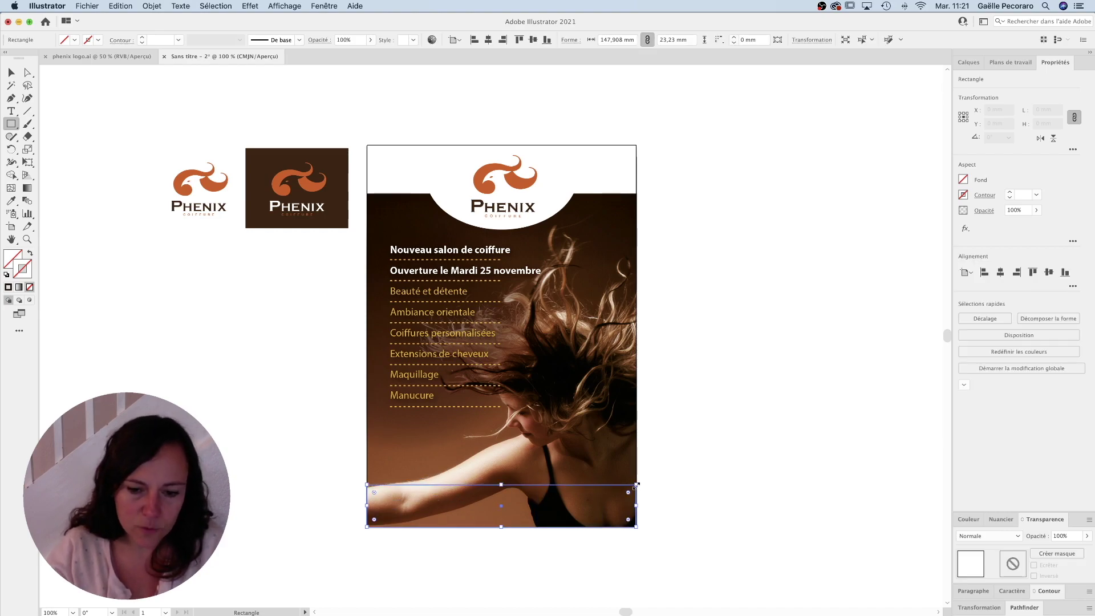
click(11, 200)
click(398, 467)
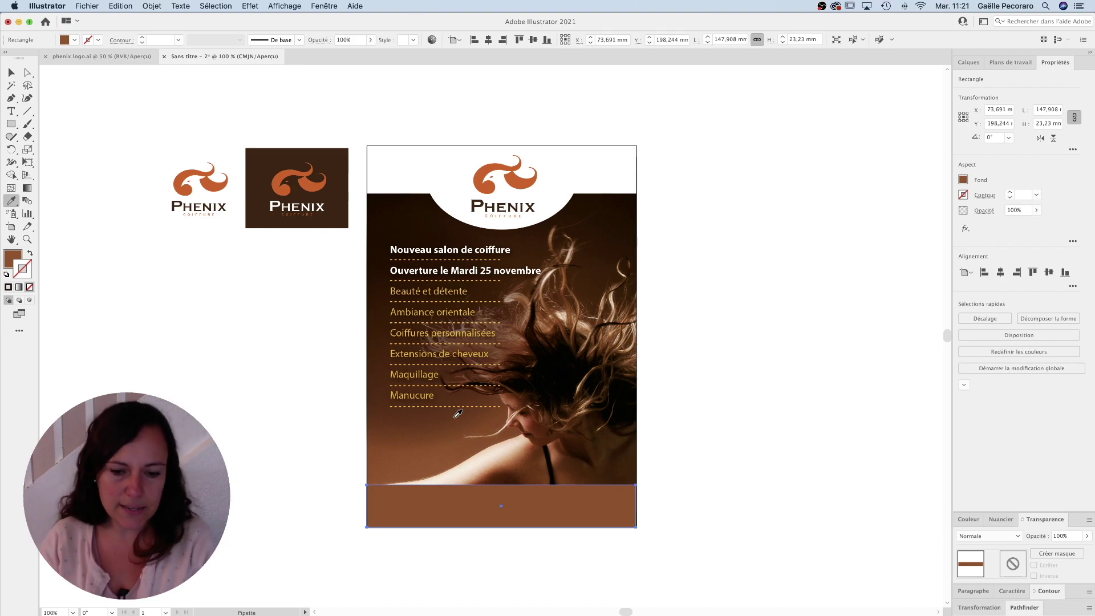
Resample a tan skin tone for the band and push it toward orange in the Color sliders.
scroll(456, 414, up, 1)
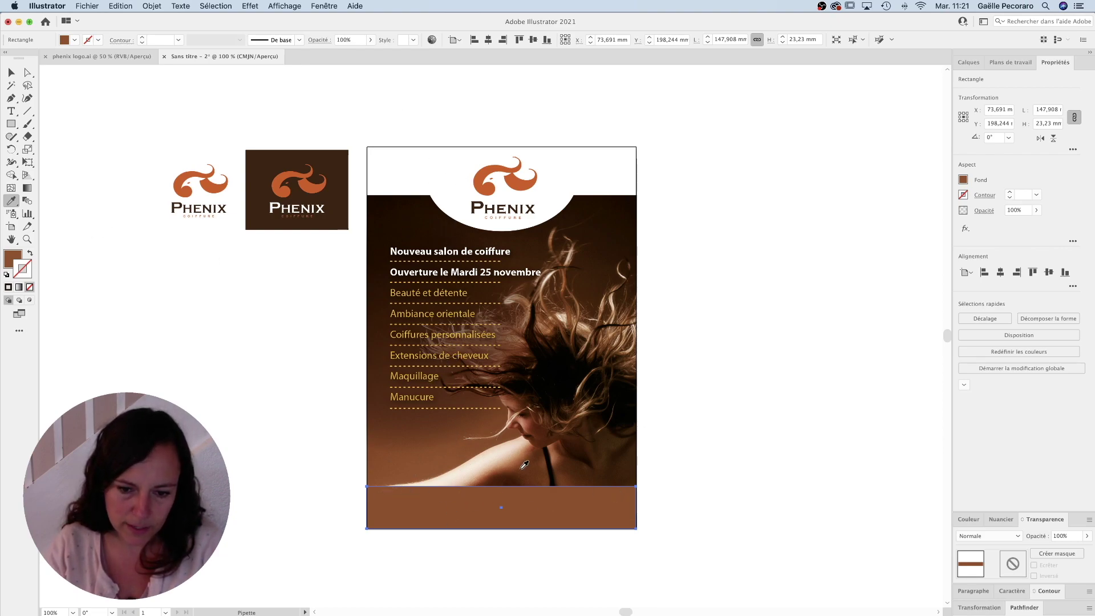
click(518, 458)
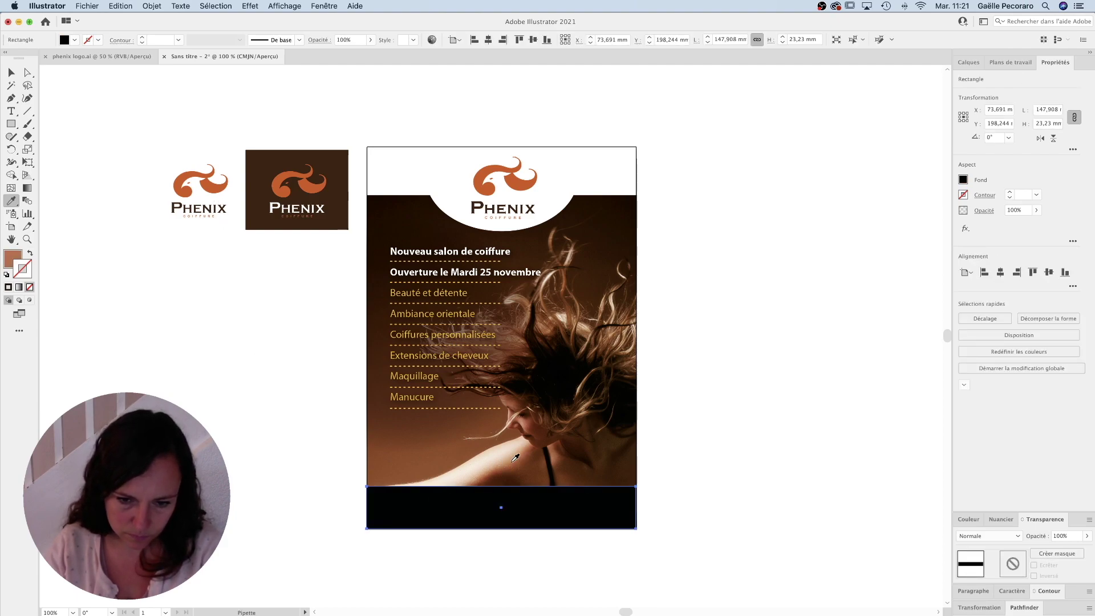
click(517, 456)
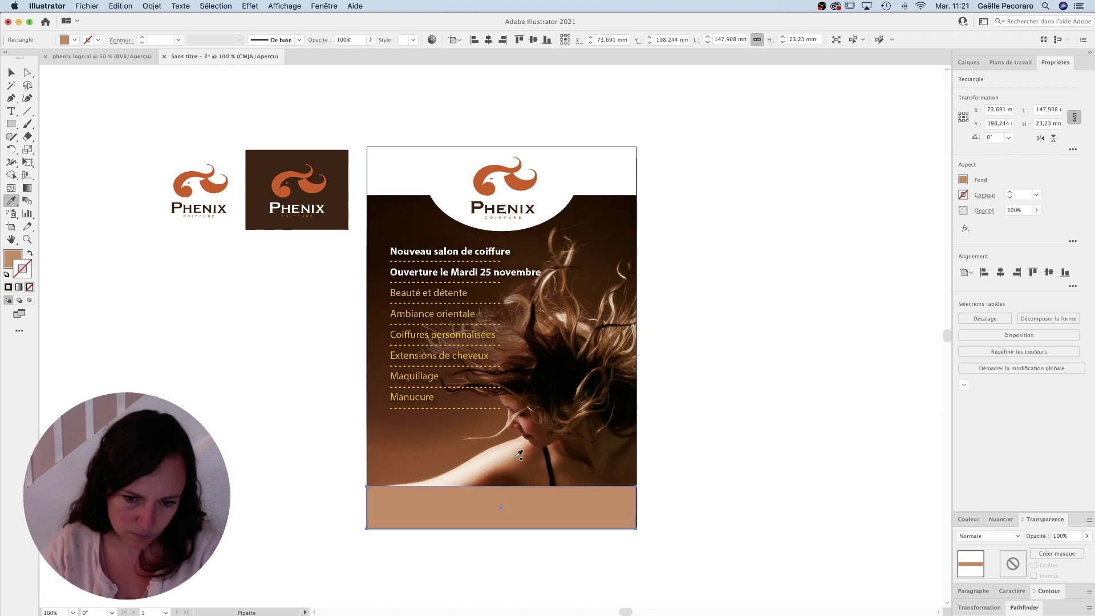
click(1001, 518)
click(980, 486)
click(977, 514)
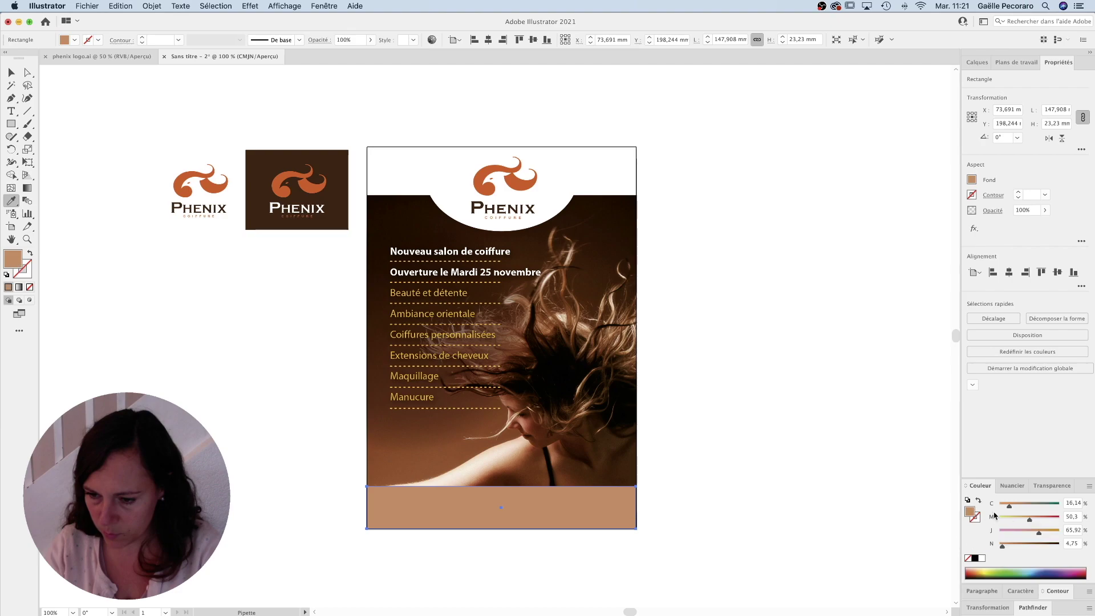
click(1034, 519)
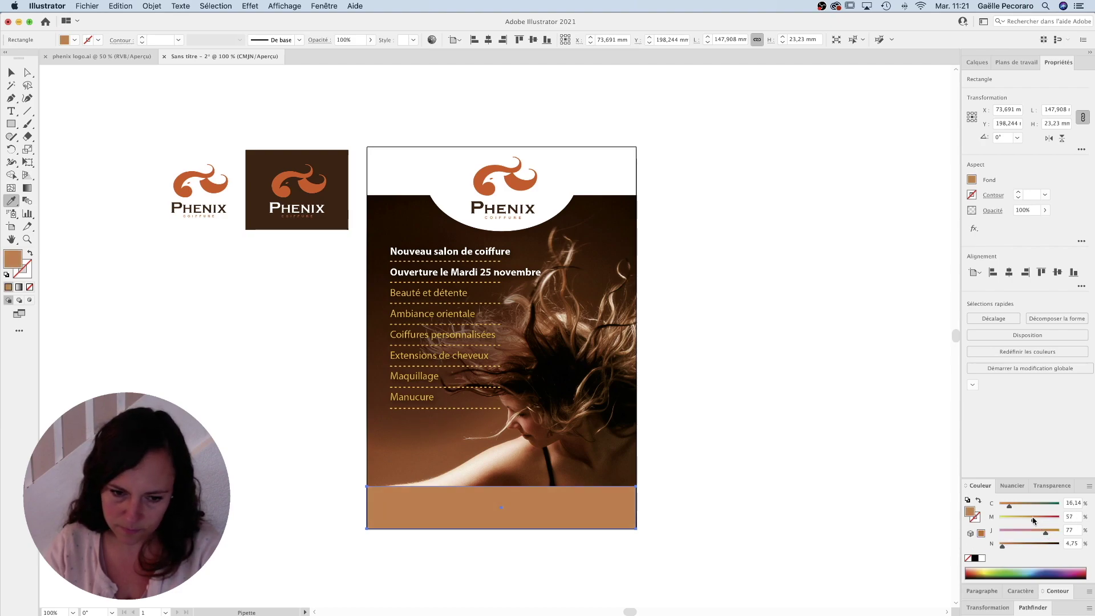
Set the bottom band's opacity to 73%.
key(v)
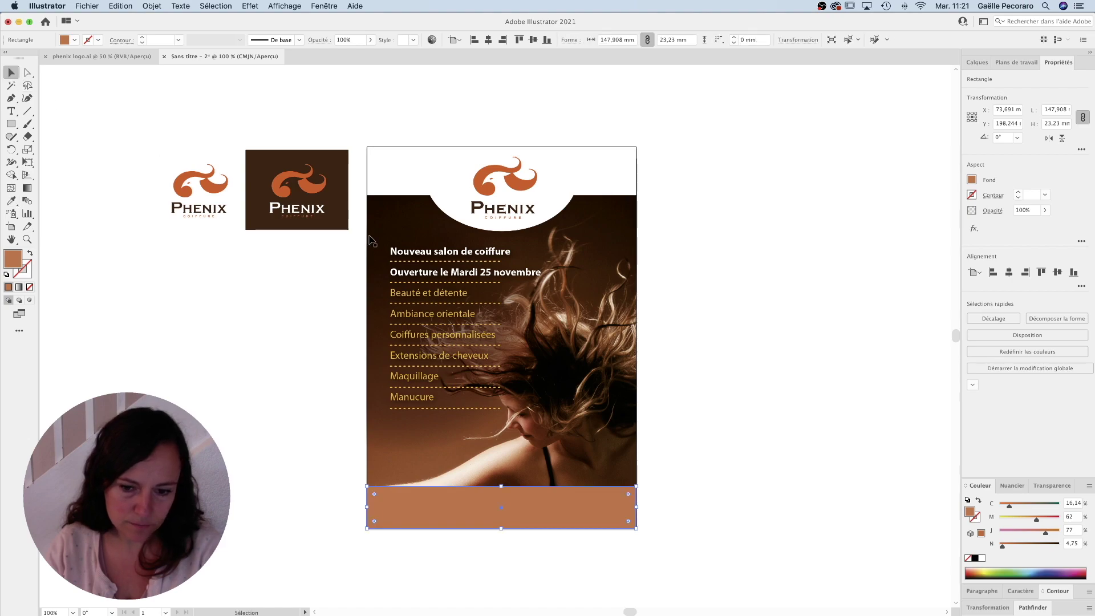
click(1052, 486)
click(1085, 535)
click(1075, 548)
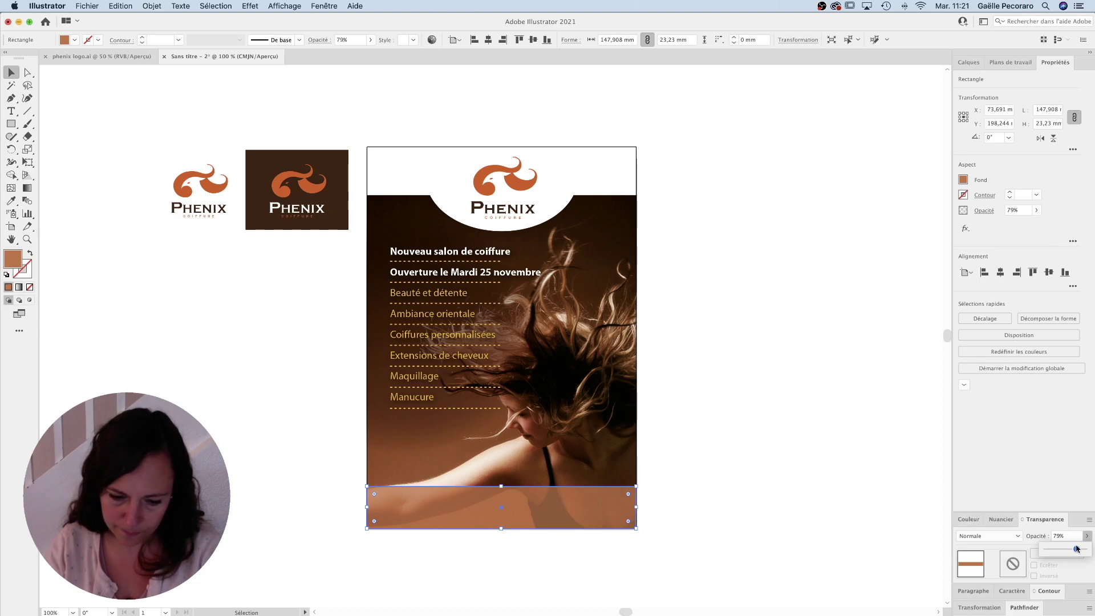
key(Return)
click(1086, 538)
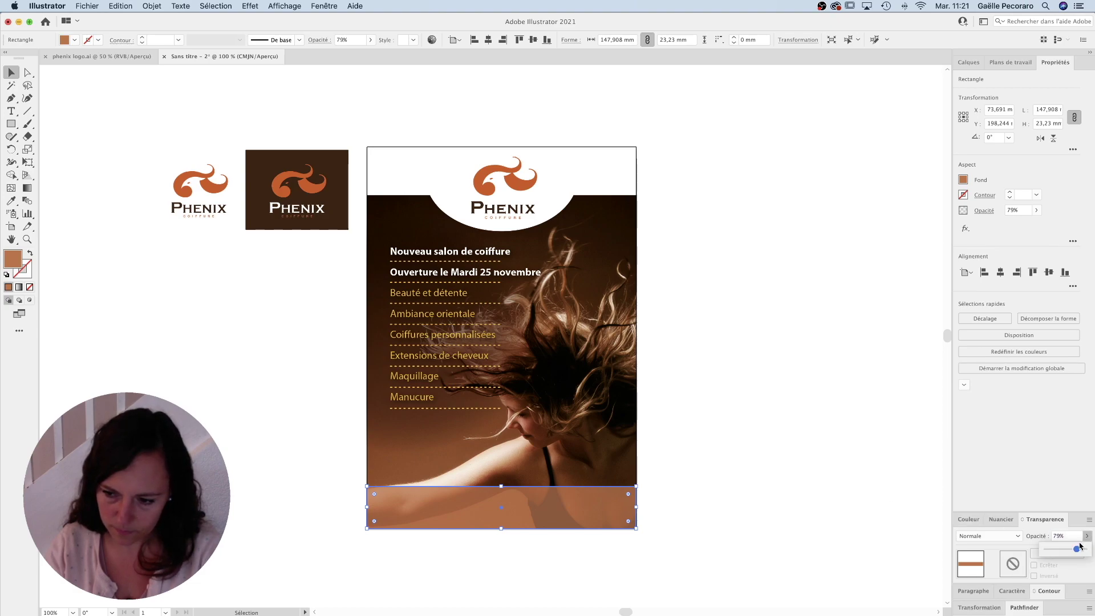
drag(1077, 549, 1074, 549)
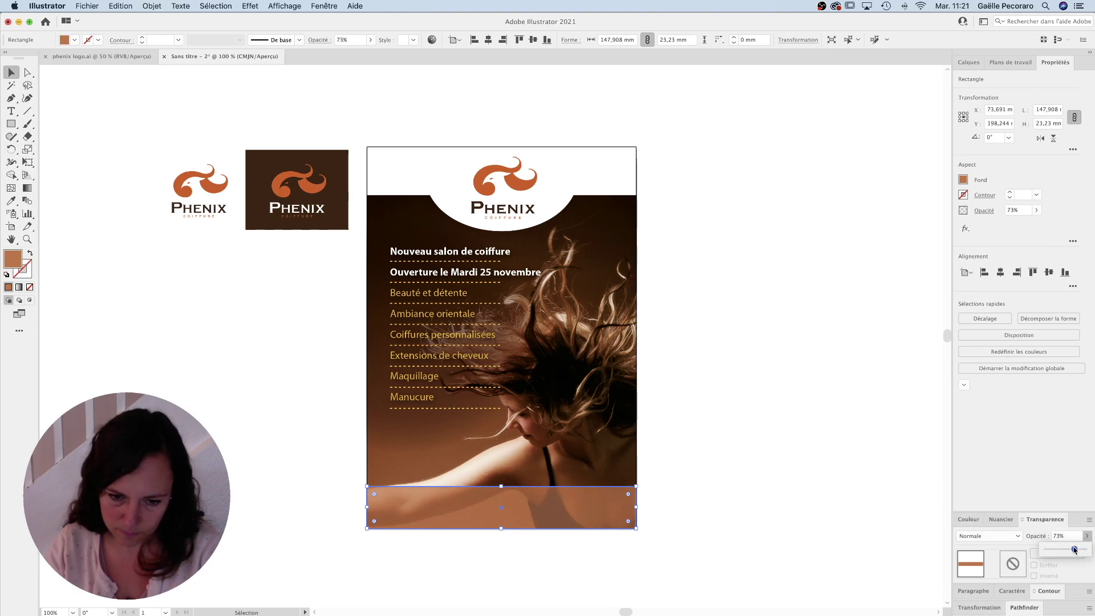
Duplicate the service list text block downward on the poster.
click(781, 428)
key(super+plus)
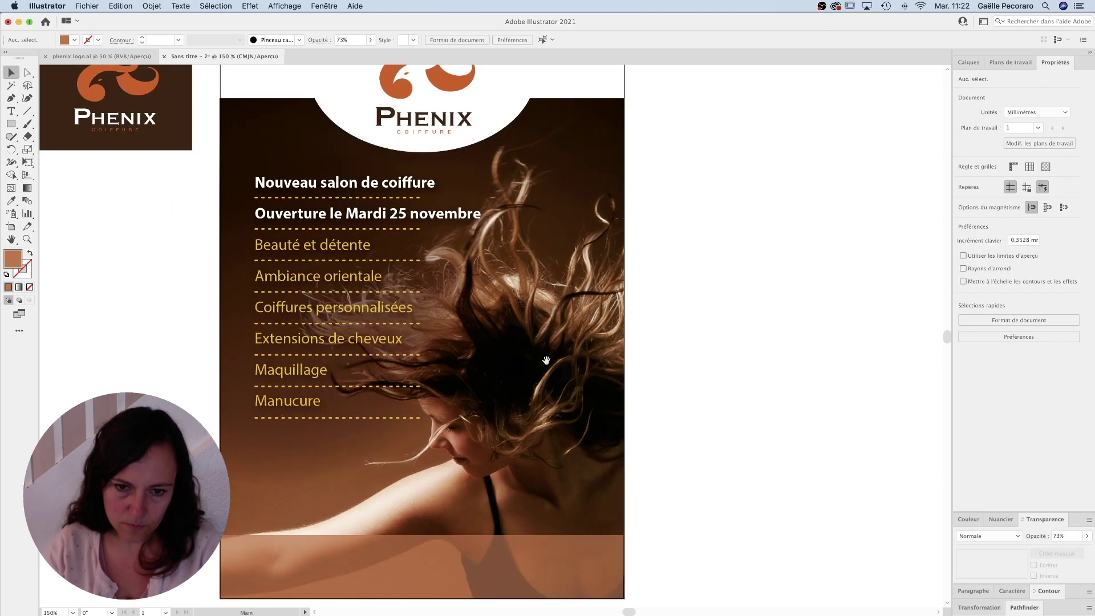
click(354, 229)
drag(355, 230, 359, 426)
right_click(360, 425)
mouse_move(388, 564)
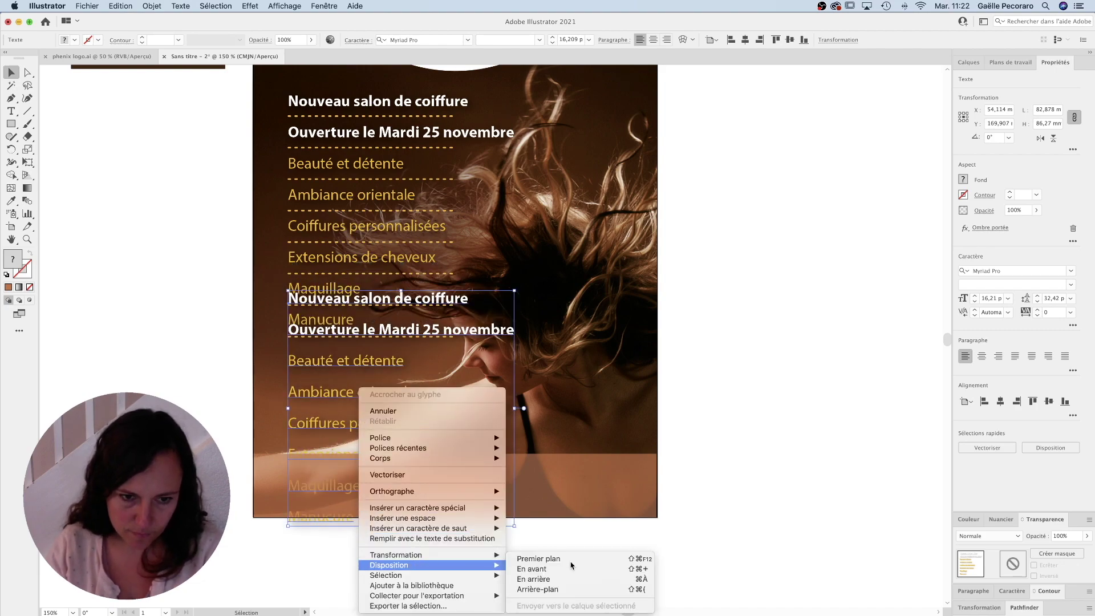
key(Escape)
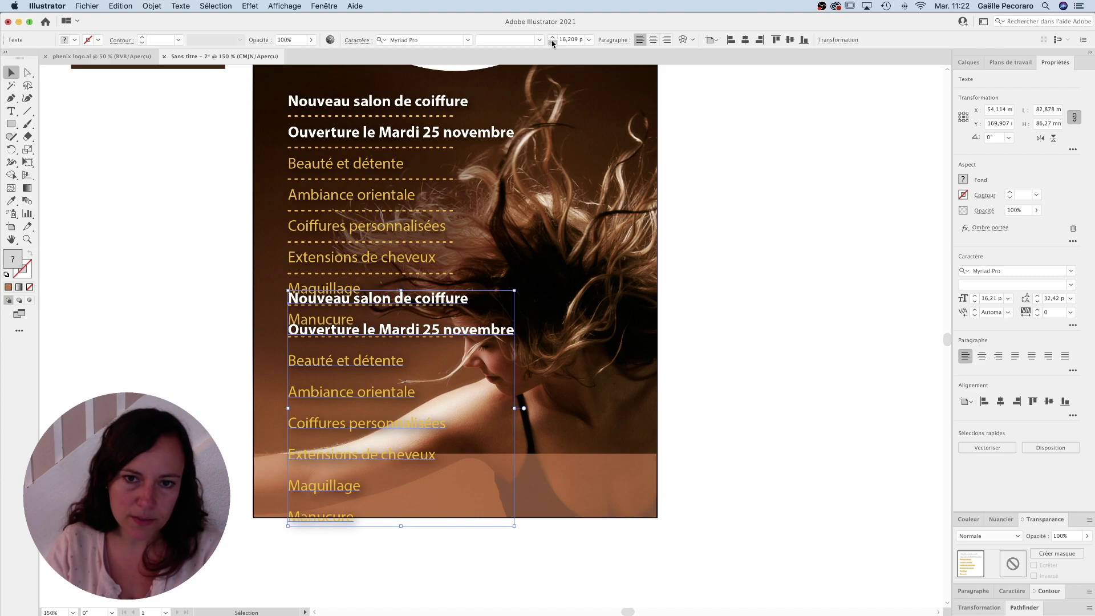
Shrink the copy to 10 pt with Auto leading and move it onto the bottom band.
click(552, 43)
click(552, 43)
click(552, 43)
click(551, 43)
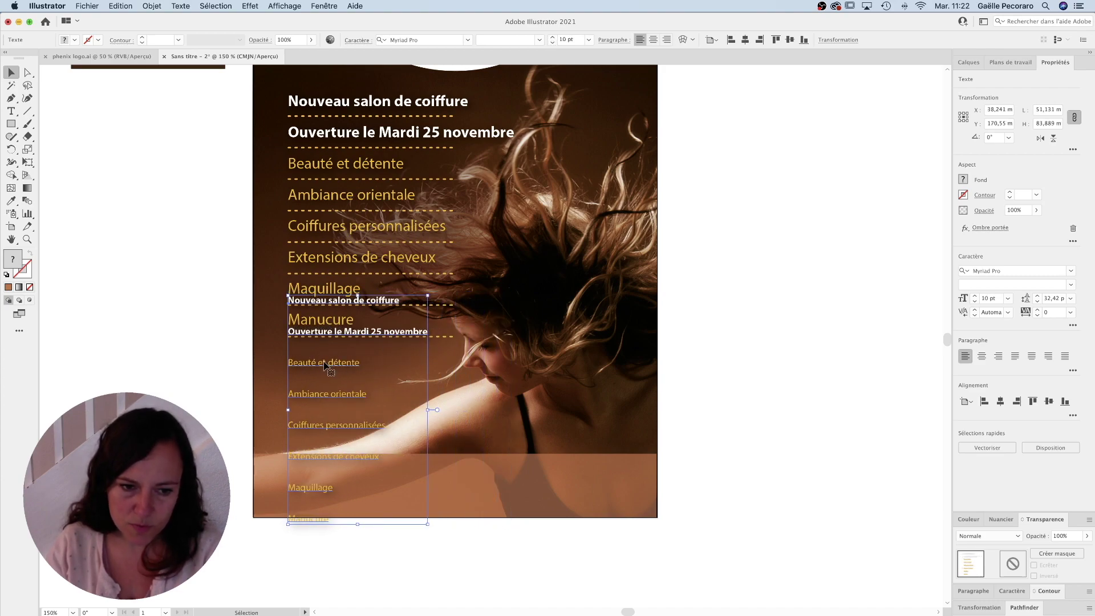
mouse_move(325, 365)
mouse_down()
mouse_move(315, 422)
mouse_move(338, 400)
mouse_up()
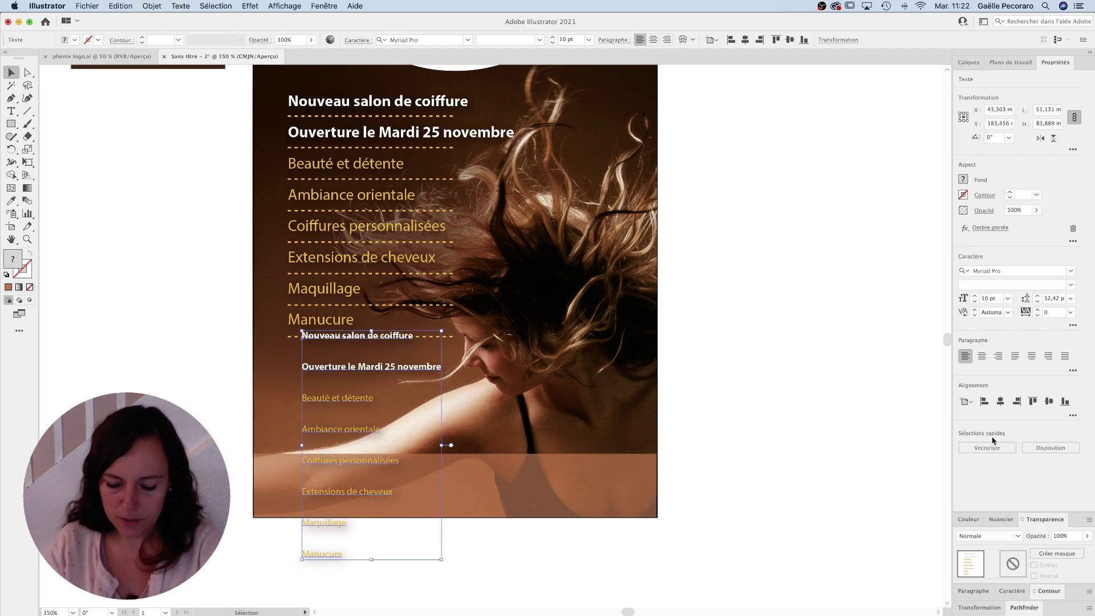
click(1072, 325)
click(1086, 475)
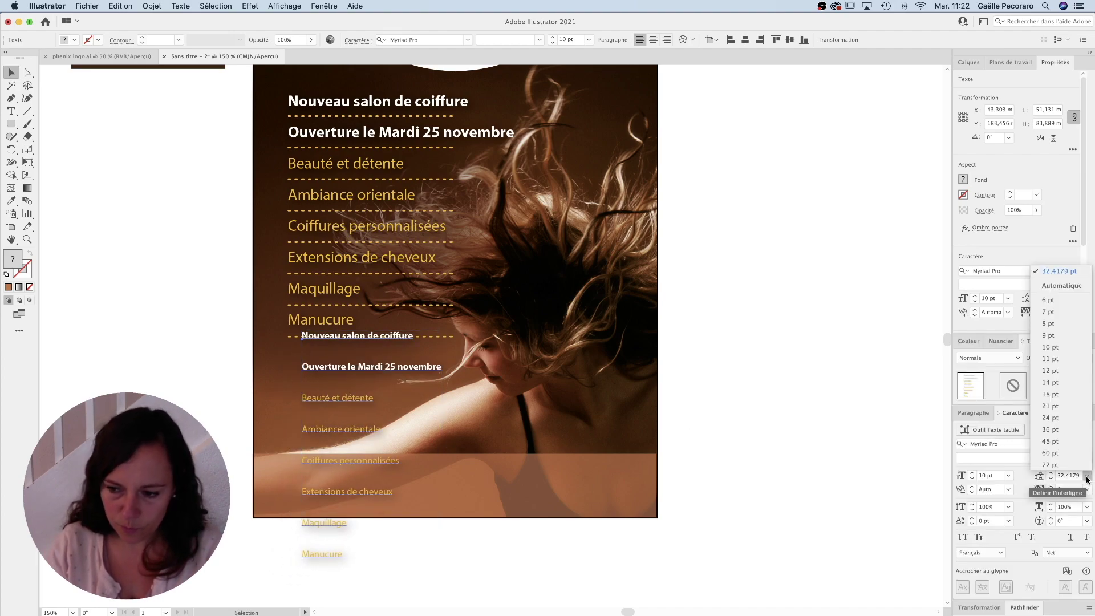
click(1056, 286)
drag(385, 337, 361, 468)
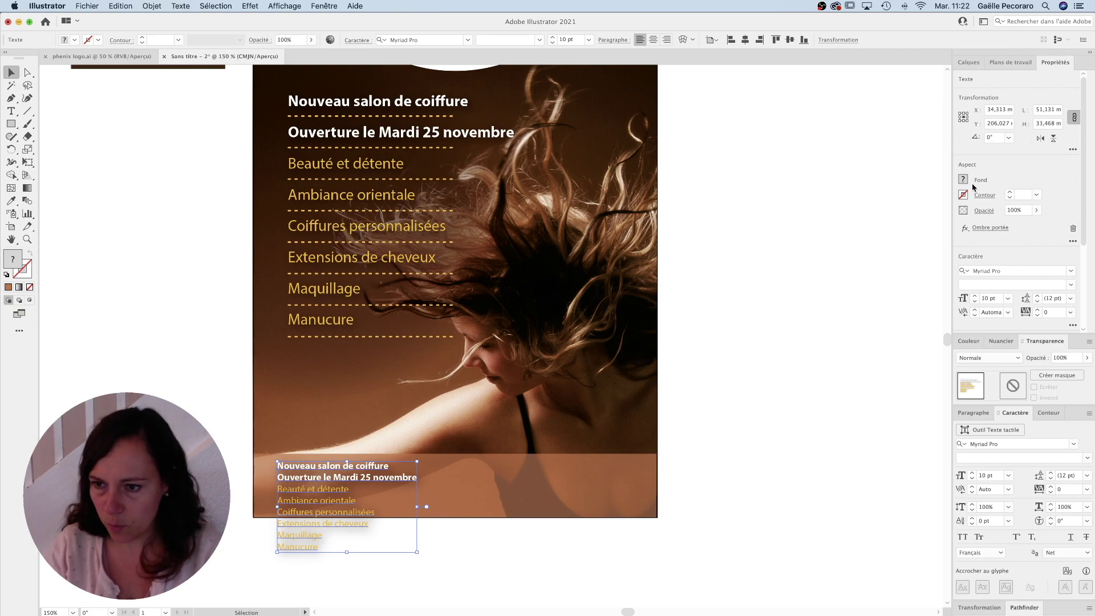
Reopen the small copy's drop shadow, set its opacity to 40%, and deselect.
click(982, 229)
click(919, 296)
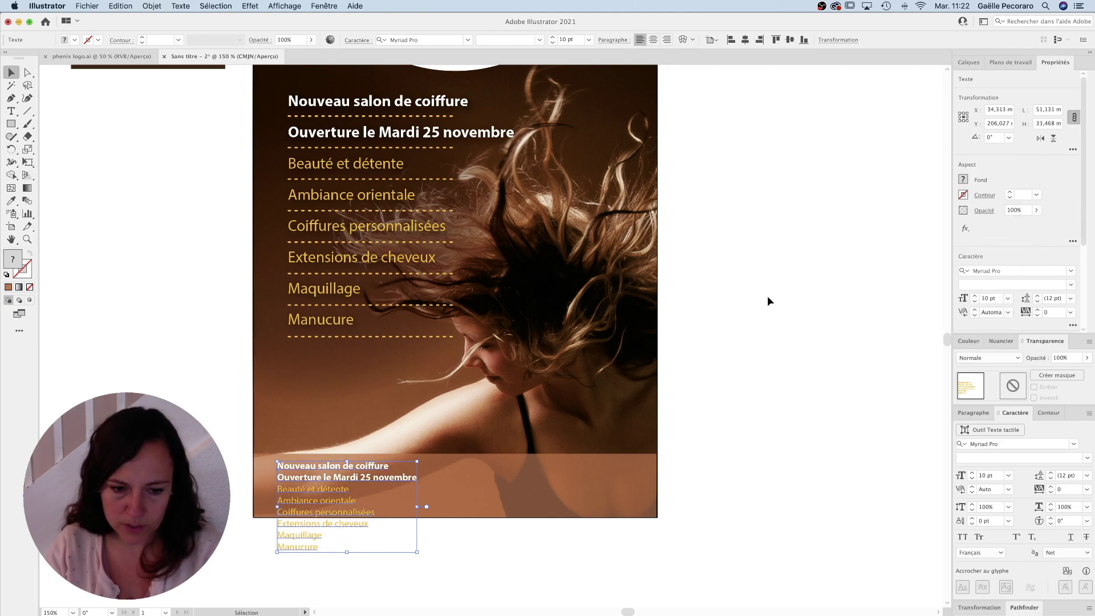
key(super+shift+e)
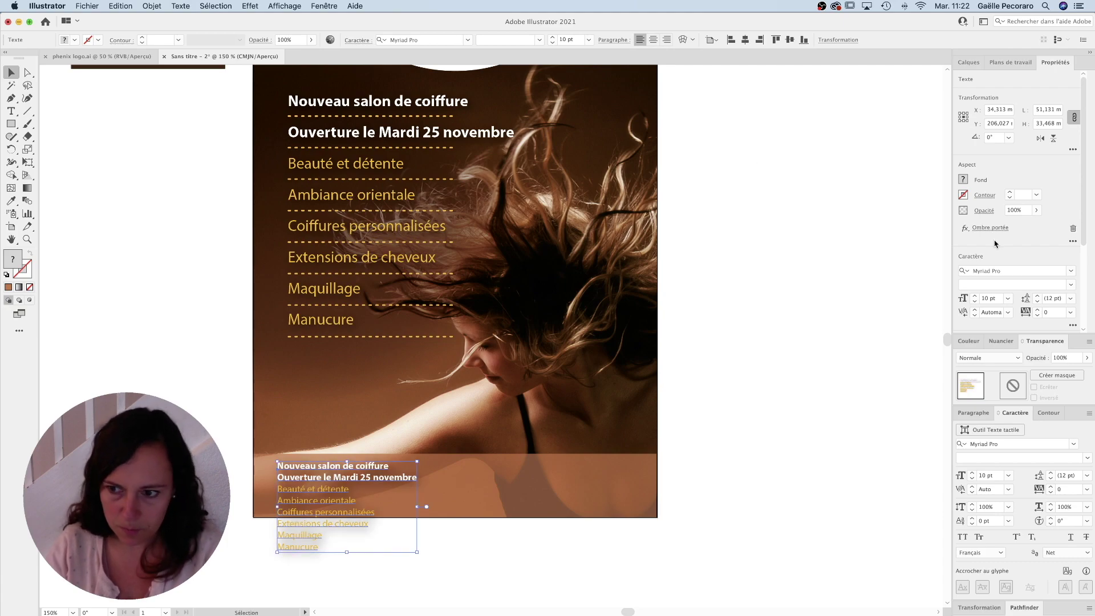
click(991, 229)
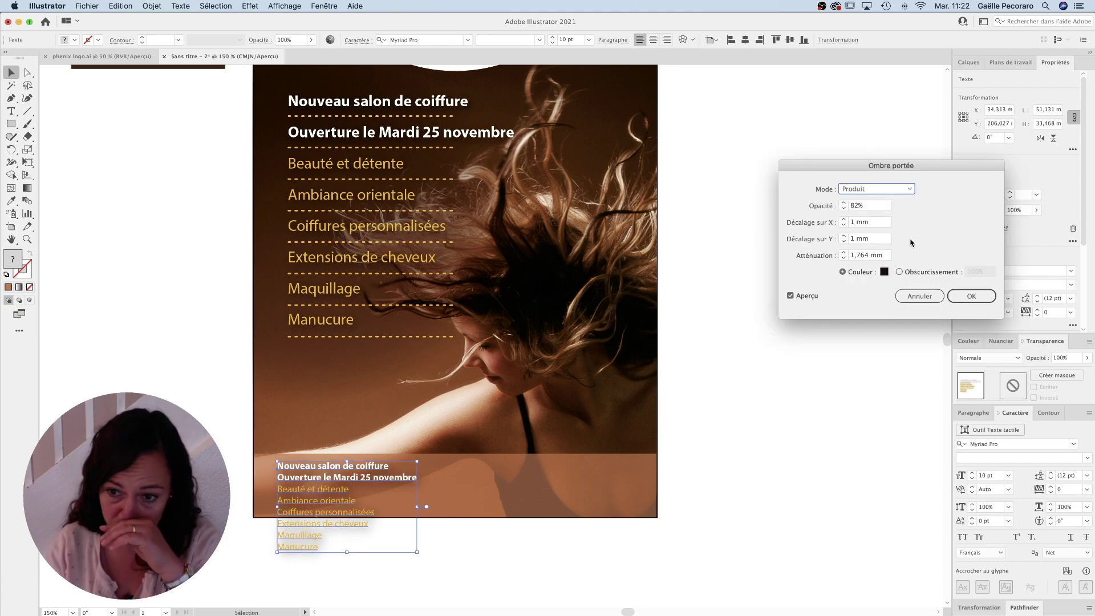
click(862, 206)
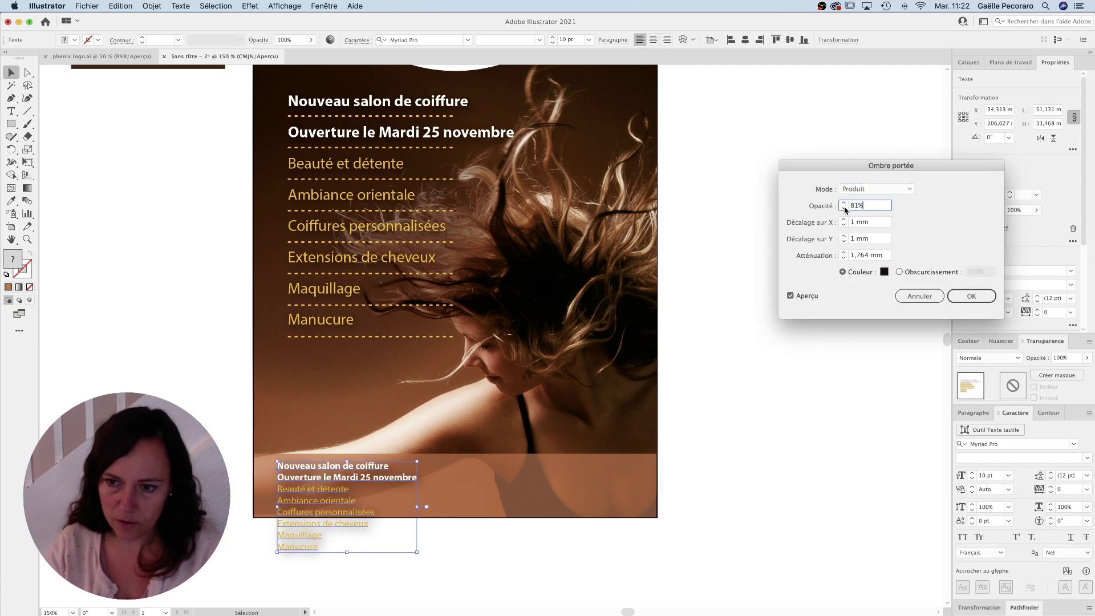
text(40)
key(Tab)
click(981, 296)
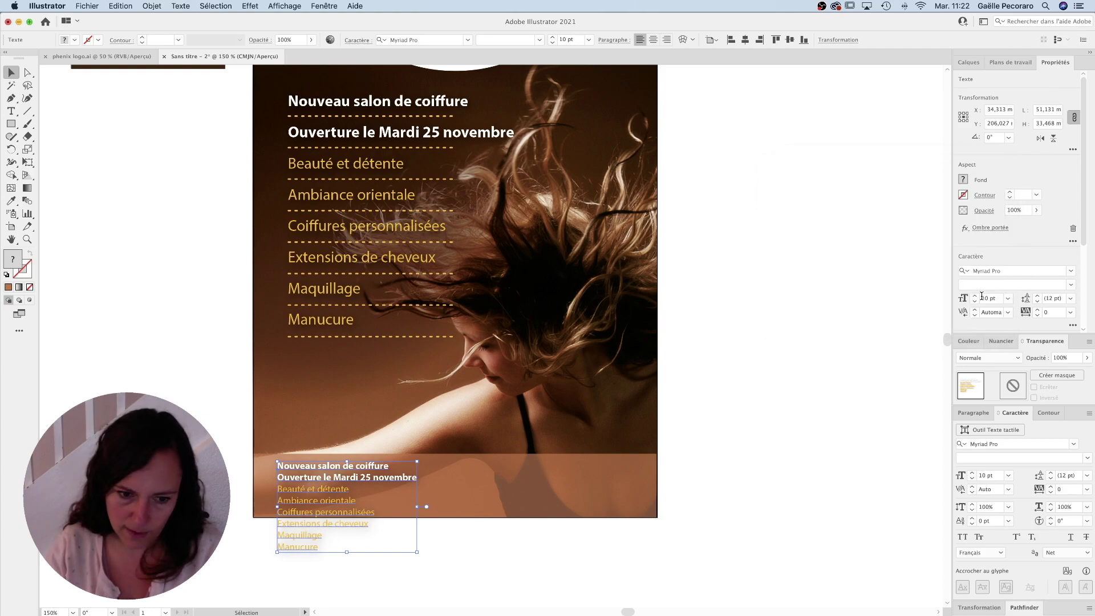
click(231, 463)
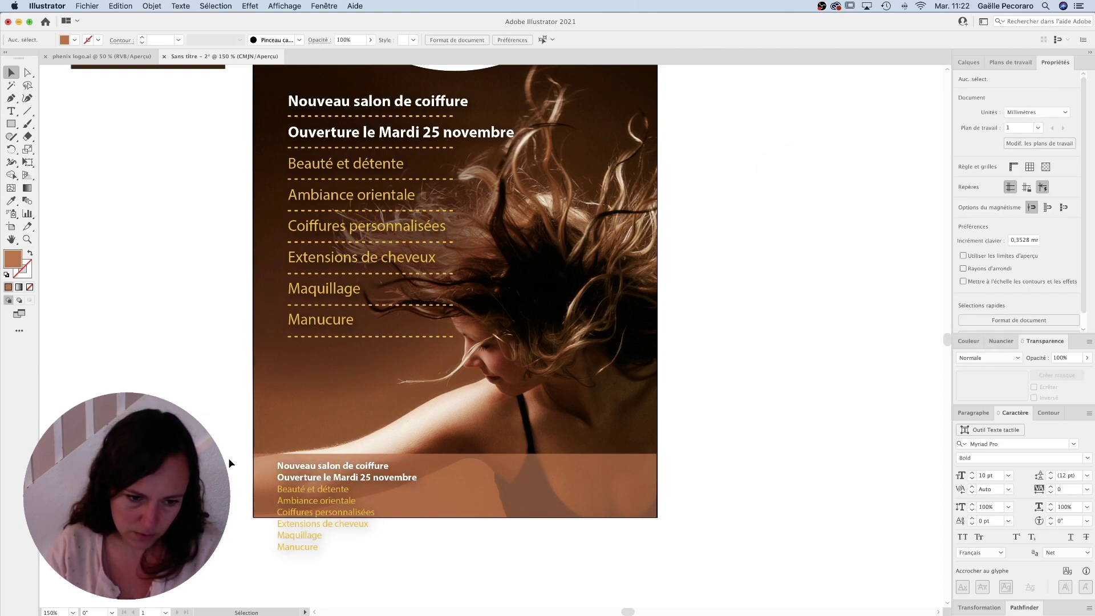
Edit the lower text's first line to 'Salon' with 'Phenix coiffure' on its own line above.
double_click(354, 478)
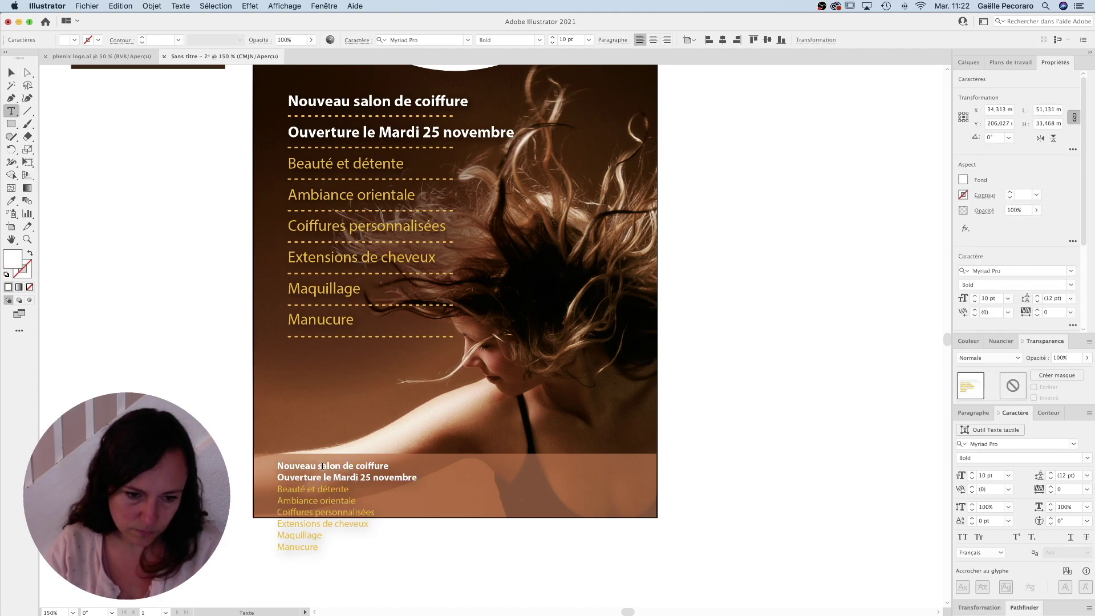
drag(322, 467, 267, 462)
text(S)
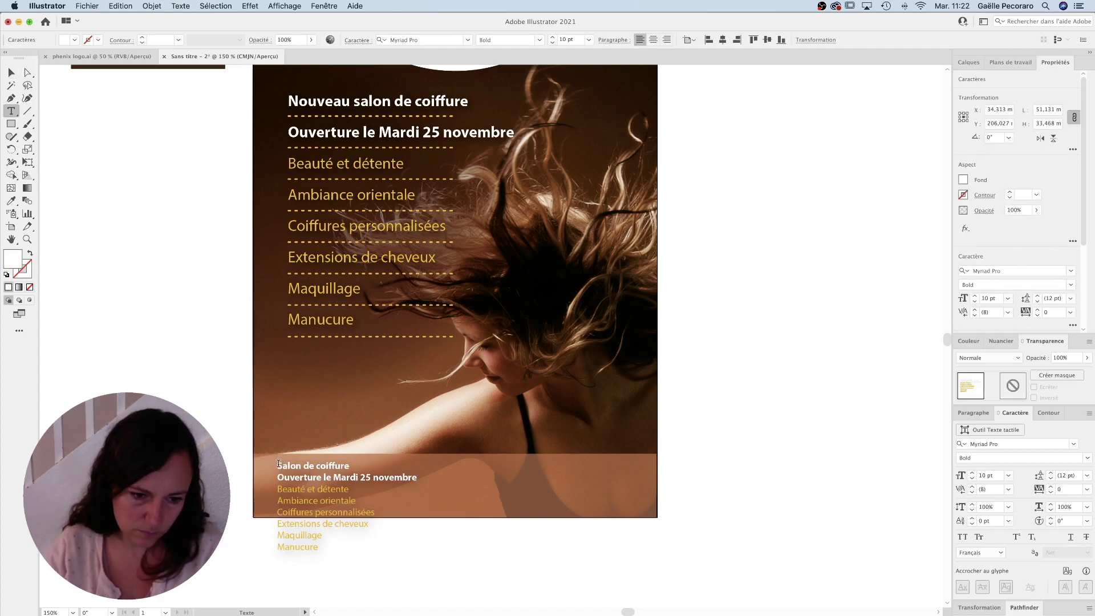
scroll(466, 378, up, 5)
scroll(467, 379, down, 5)
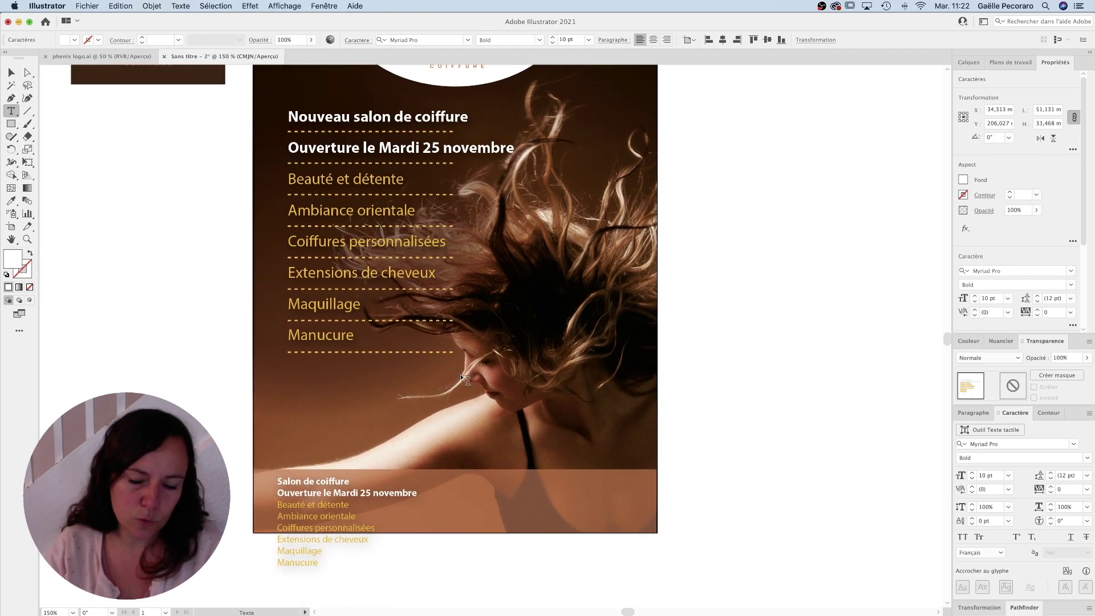
key(Left)
text(Phenix )
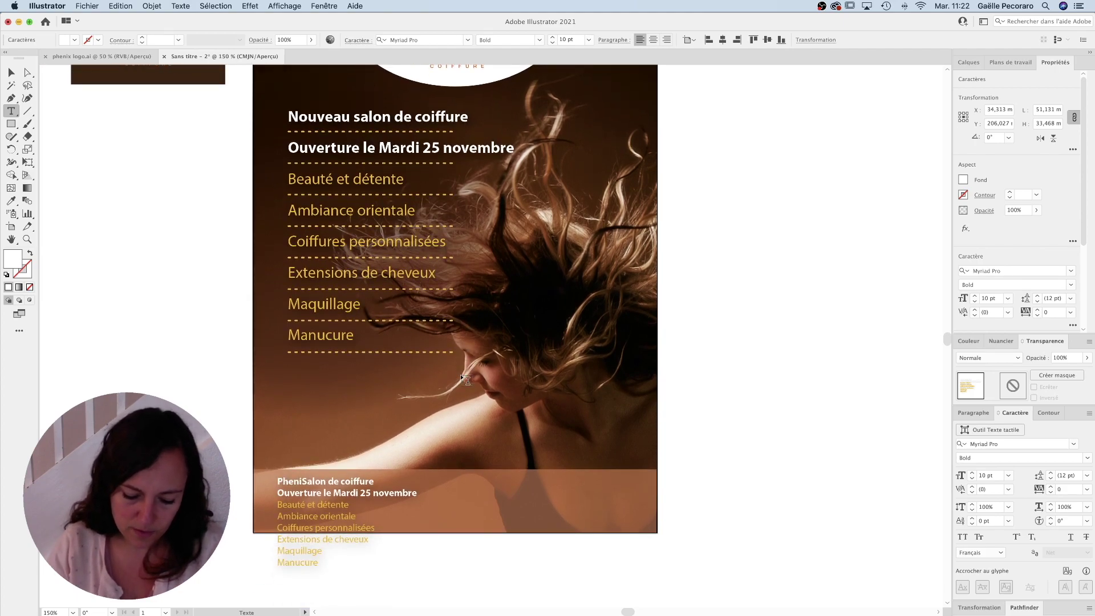
text(coiffure)
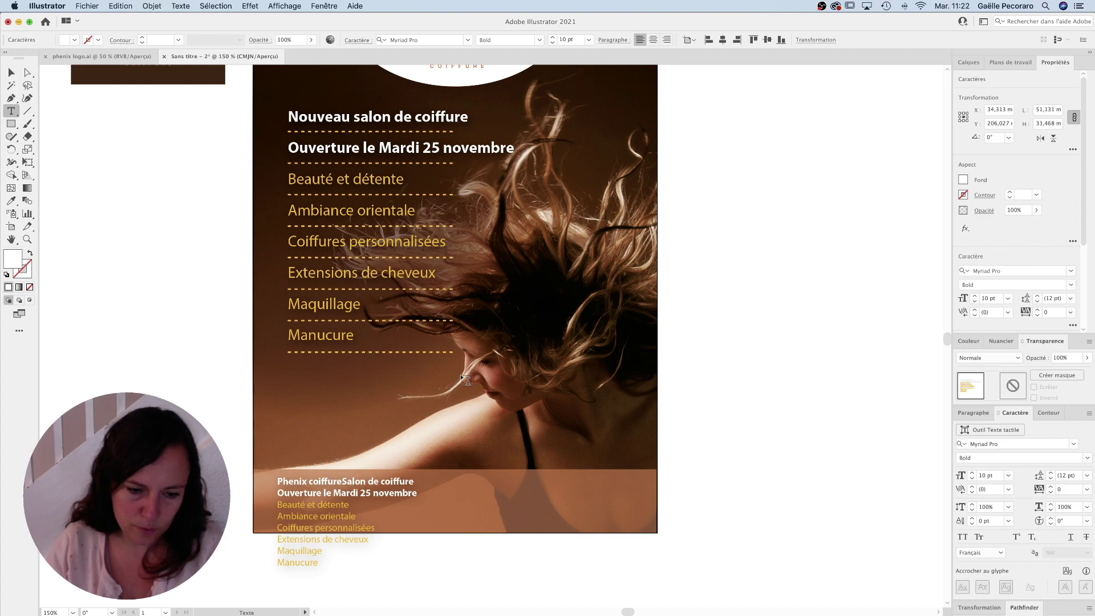
key(Return)
Nudge the PHENIX logo group slightly downward.
key(Escape)
scroll(281, 503, up, 5)
click(488, 204)
drag(487, 204, 487, 208)
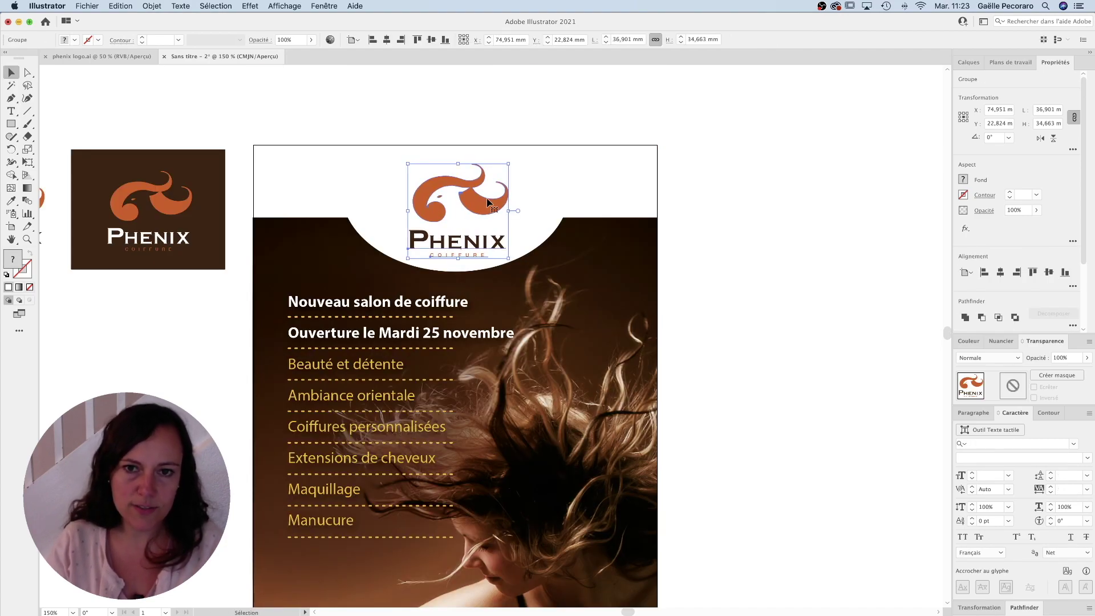
scroll(679, 335, down, 5)
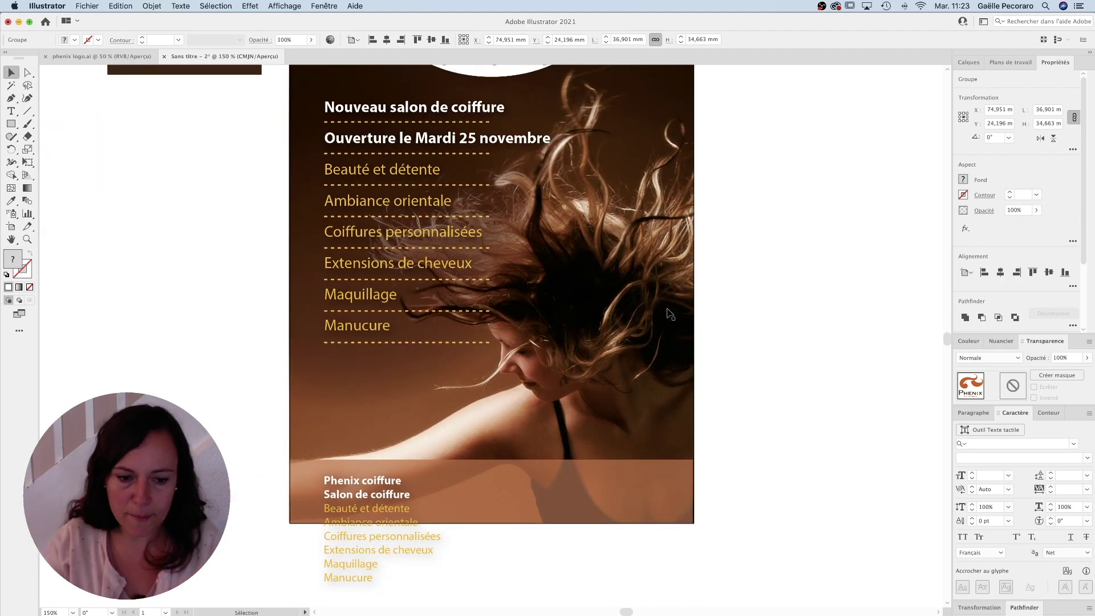
Nudge the lower text block up and left, deselect it, and show rulers.
click(328, 521)
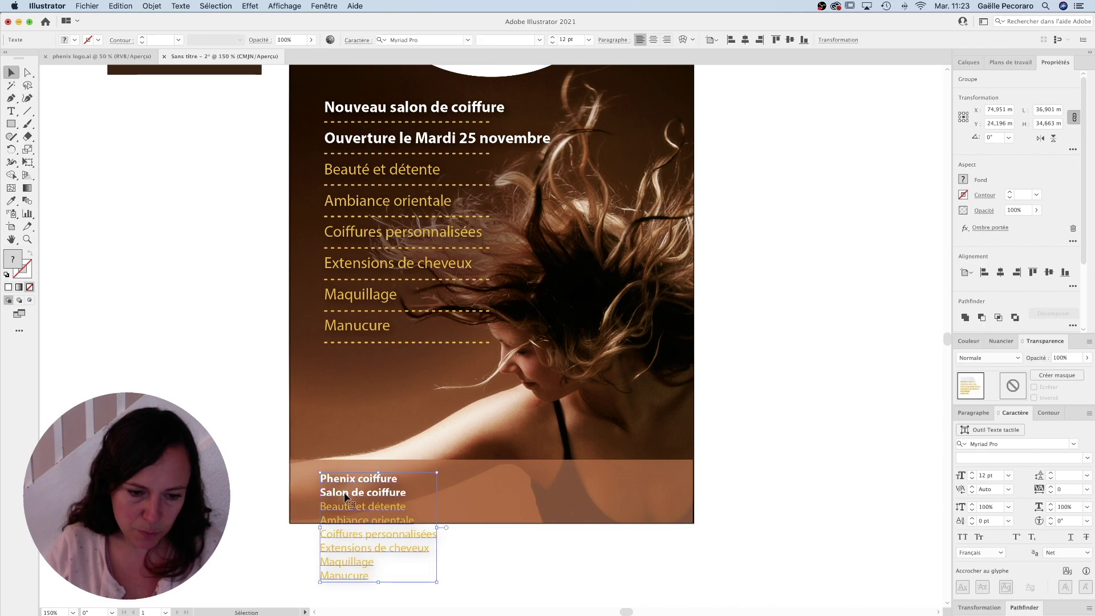
drag(356, 498, 351, 496)
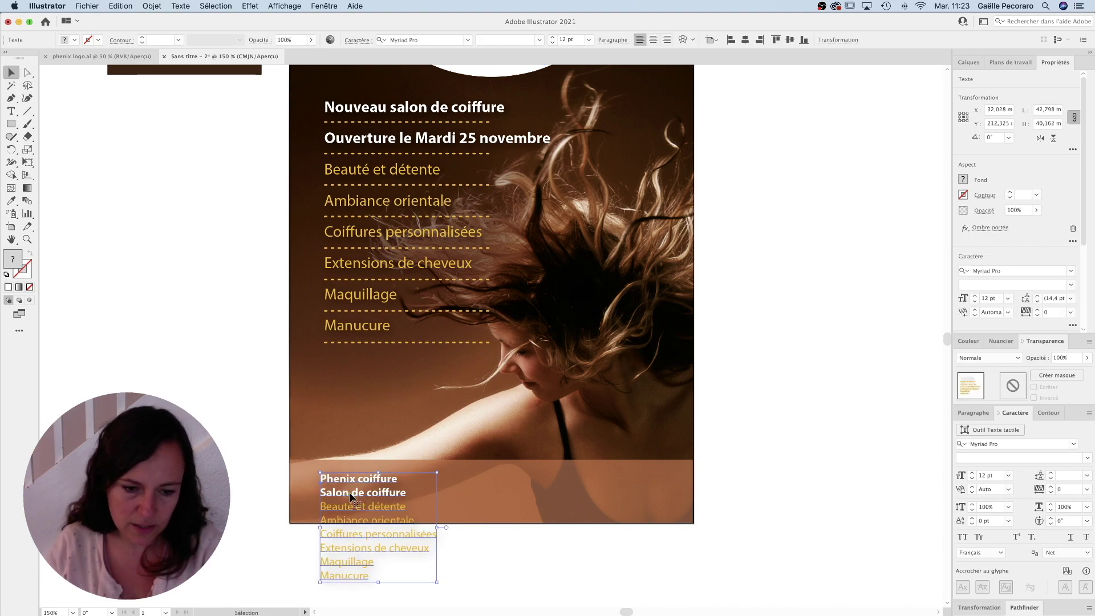
click(217, 320)
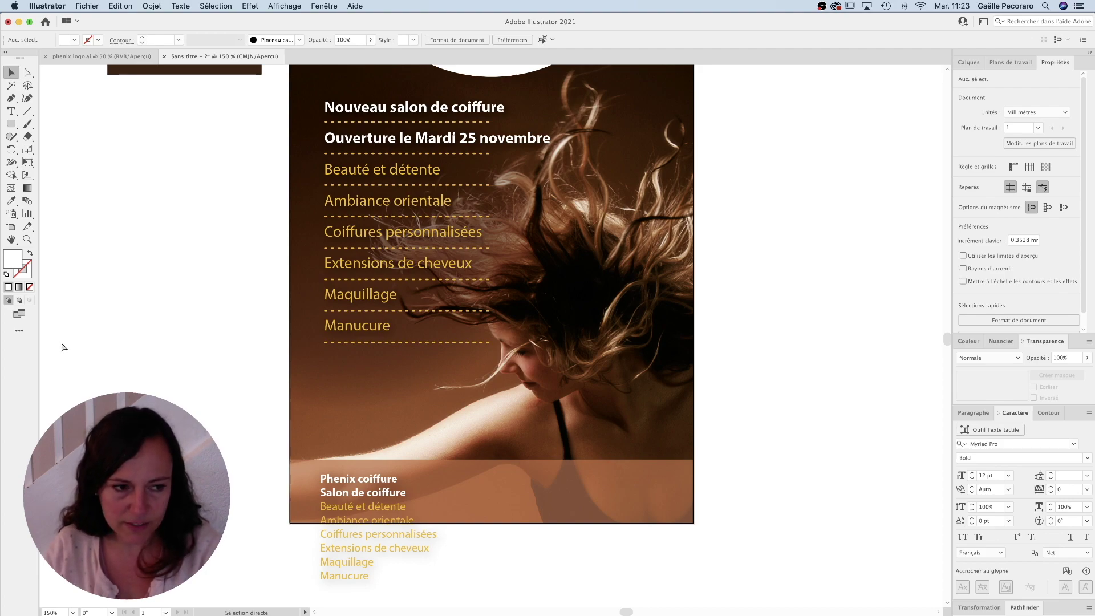
key(ctrl+r)
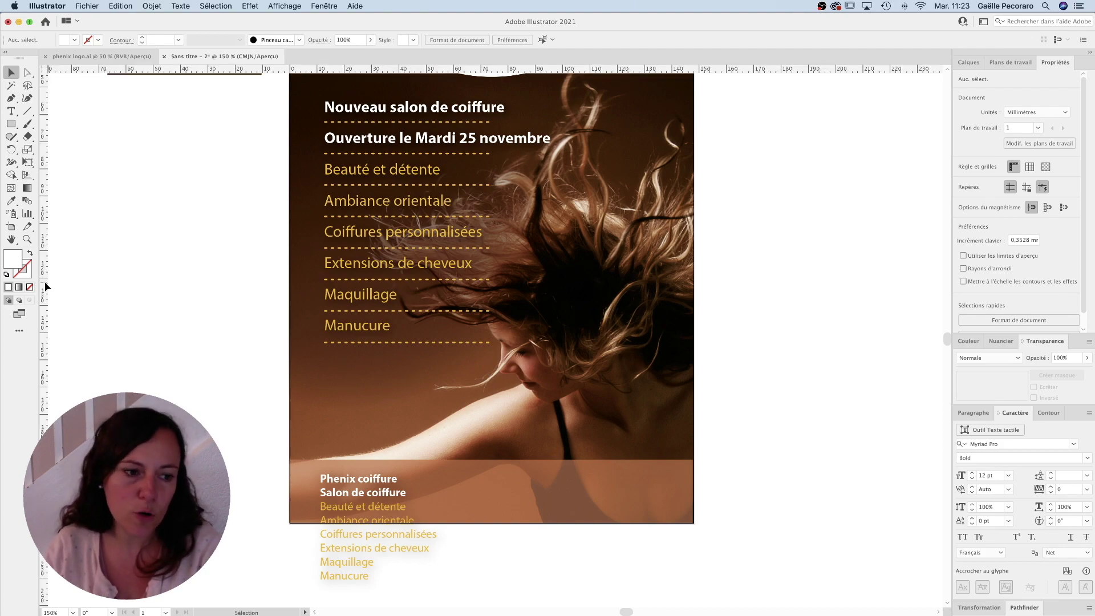
Snap the bottom contact text block to a new vertical guide and copy it rightward.
drag(48, 284, 326, 301)
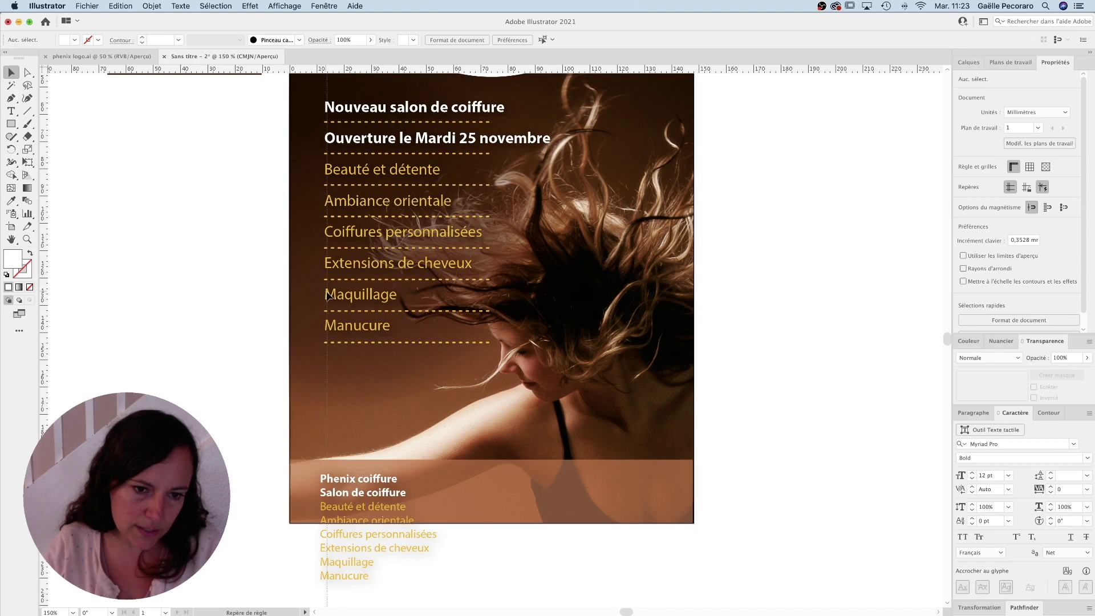
scroll(502, 90, up, 5)
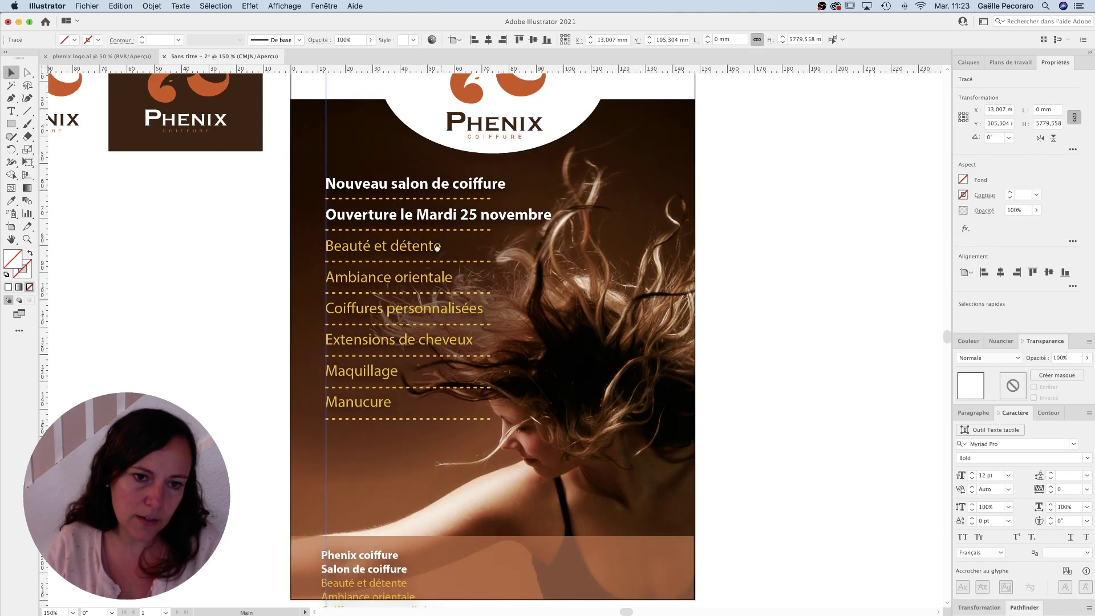
drag(340, 363, 349, 174)
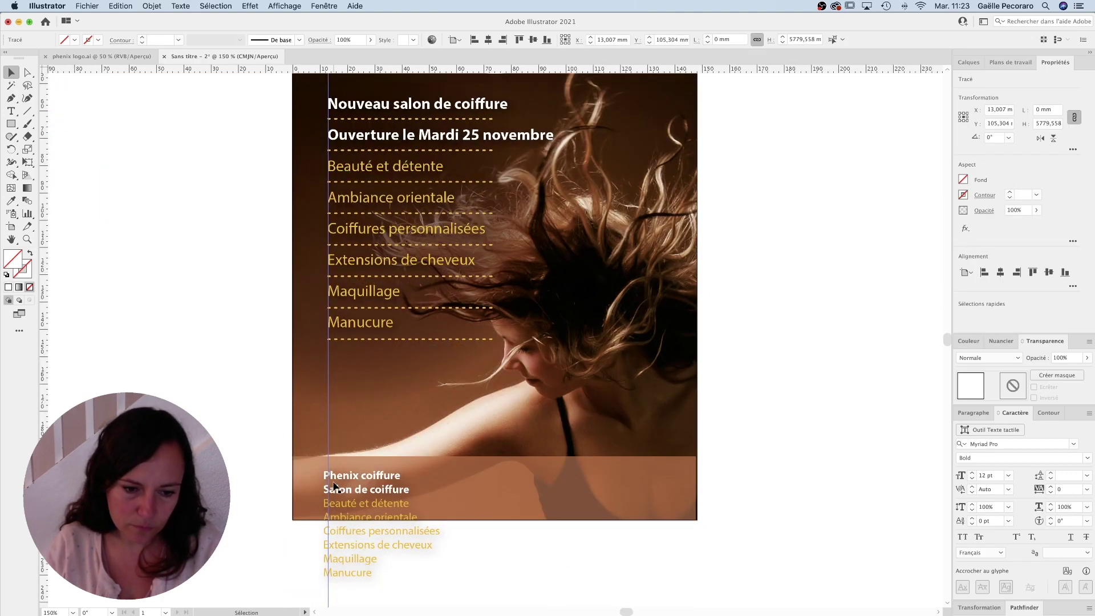
drag(334, 486, 344, 482)
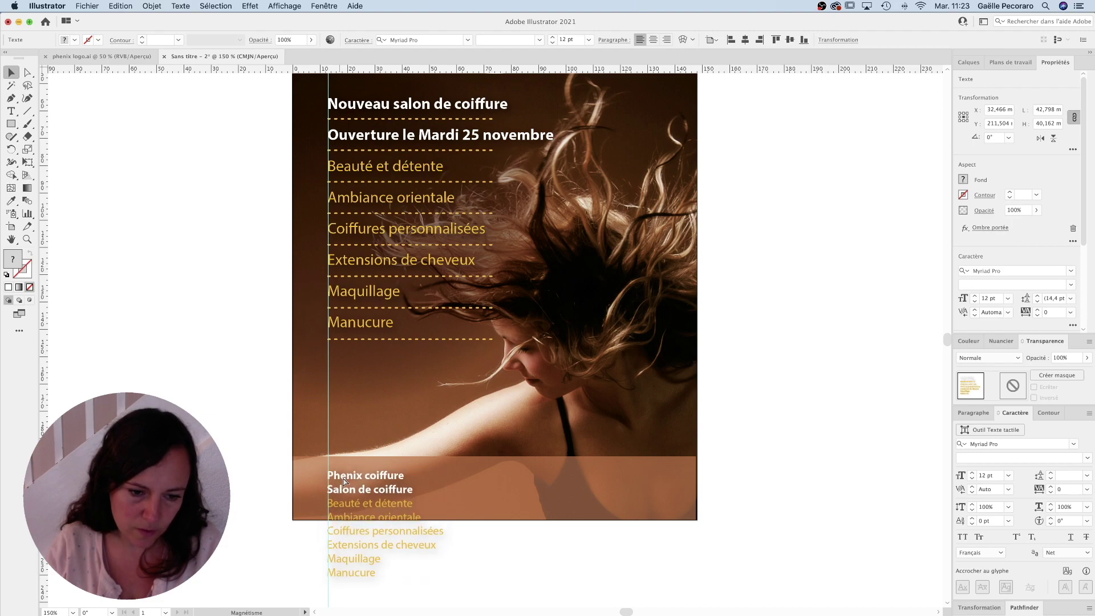
mouse_move(345, 482)
mouse_down()
mouse_move(495, 484)
mouse_move(486, 484)
mouse_up()
Give the copy's Salon de coiffure line the yellow regular style and delete the extra service lines.
drag(329, 491, 410, 491)
key(i)
click(388, 502)
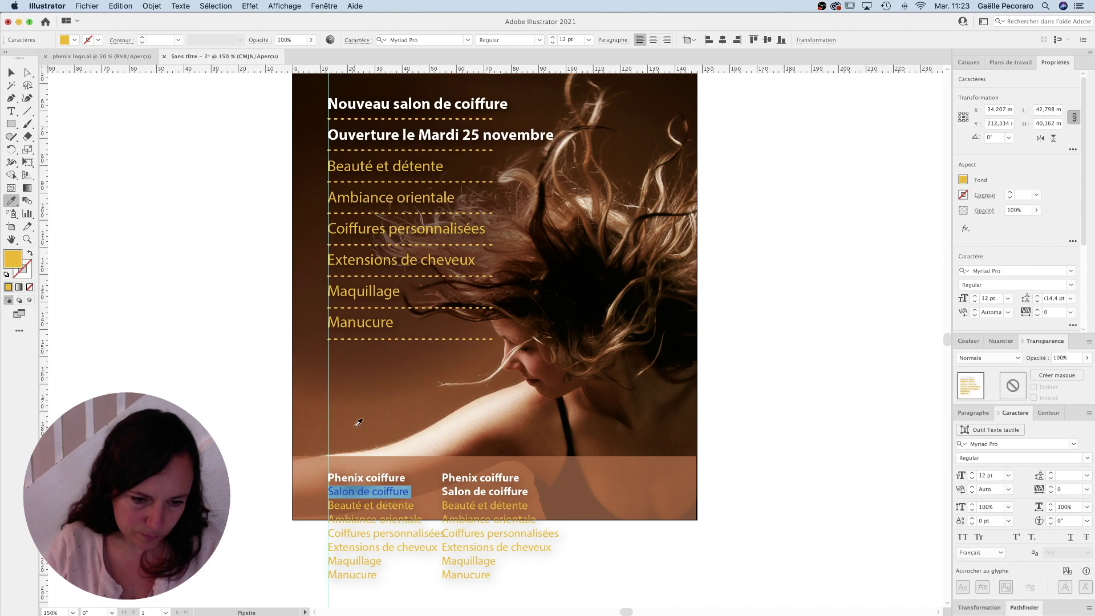
click(12, 111)
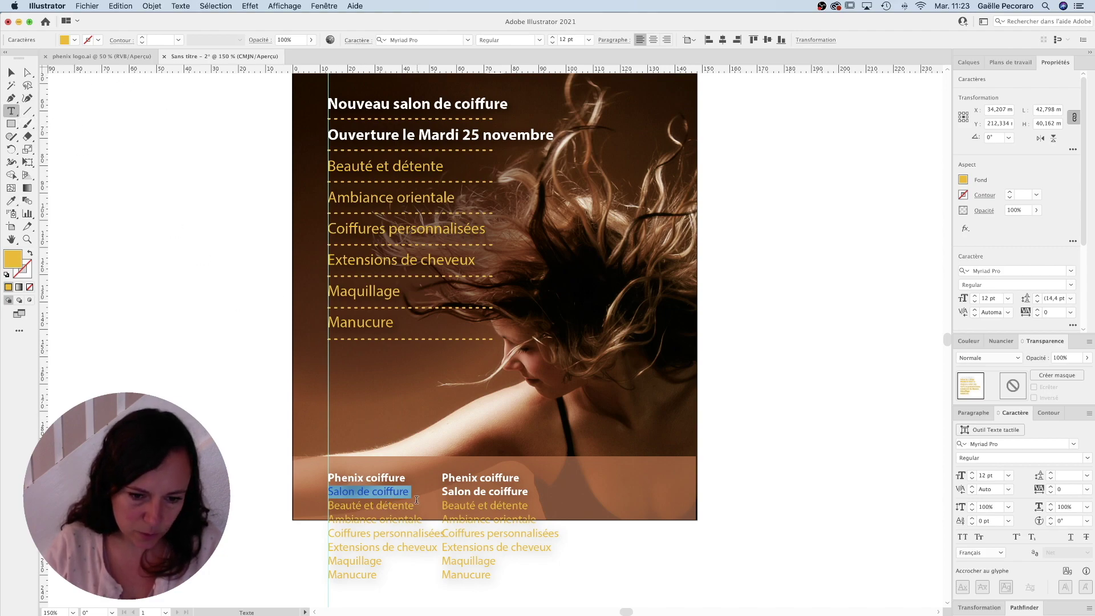
drag(413, 495, 416, 577)
key(BackSpace)
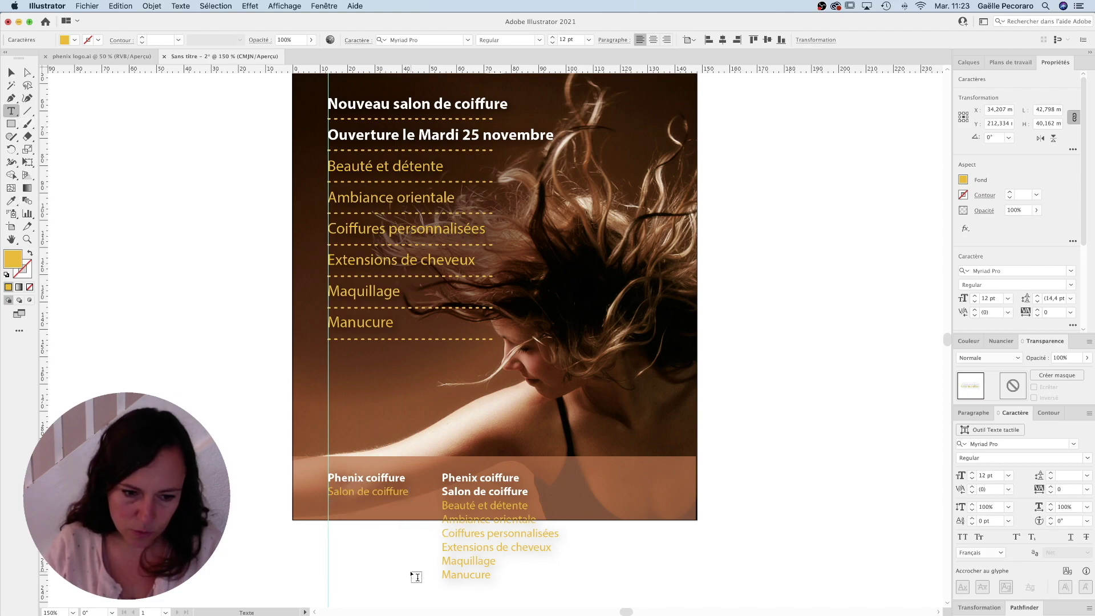
Place a third copy for the last contact column and shorten the brown bottom band.
click(12, 71)
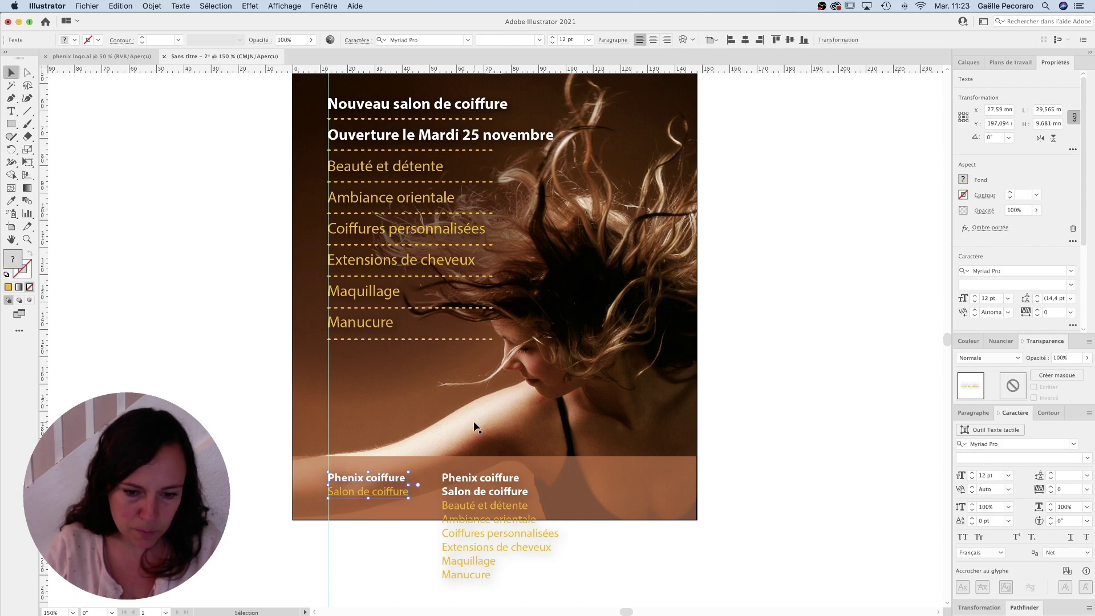
text(Rue et numér)
drag(486, 483, 597, 483)
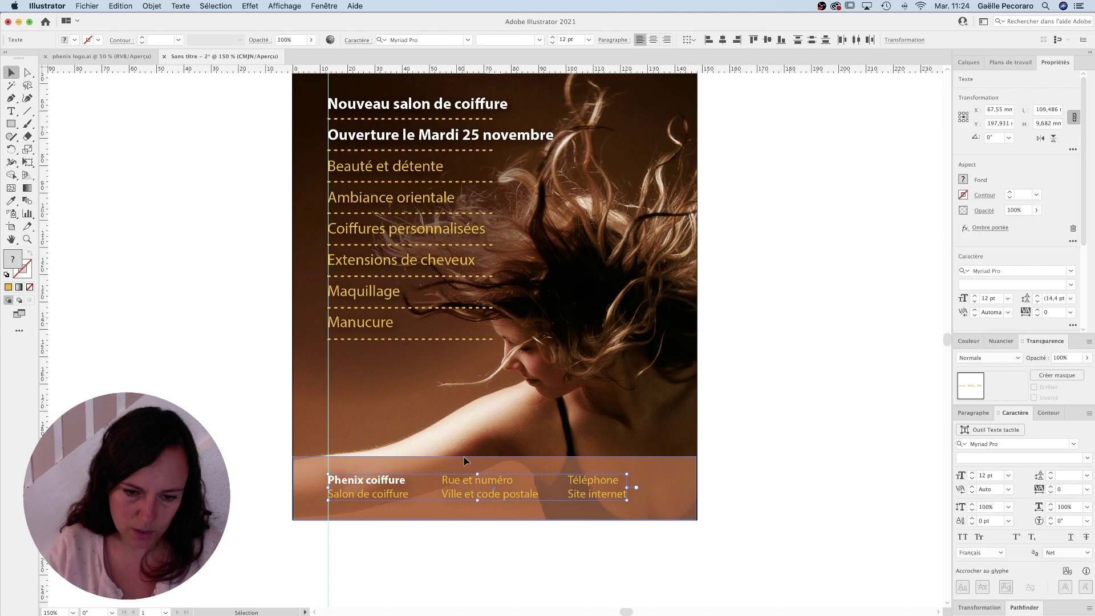
click(510, 467)
drag(494, 458, 495, 463)
drag(494, 465, 494, 465)
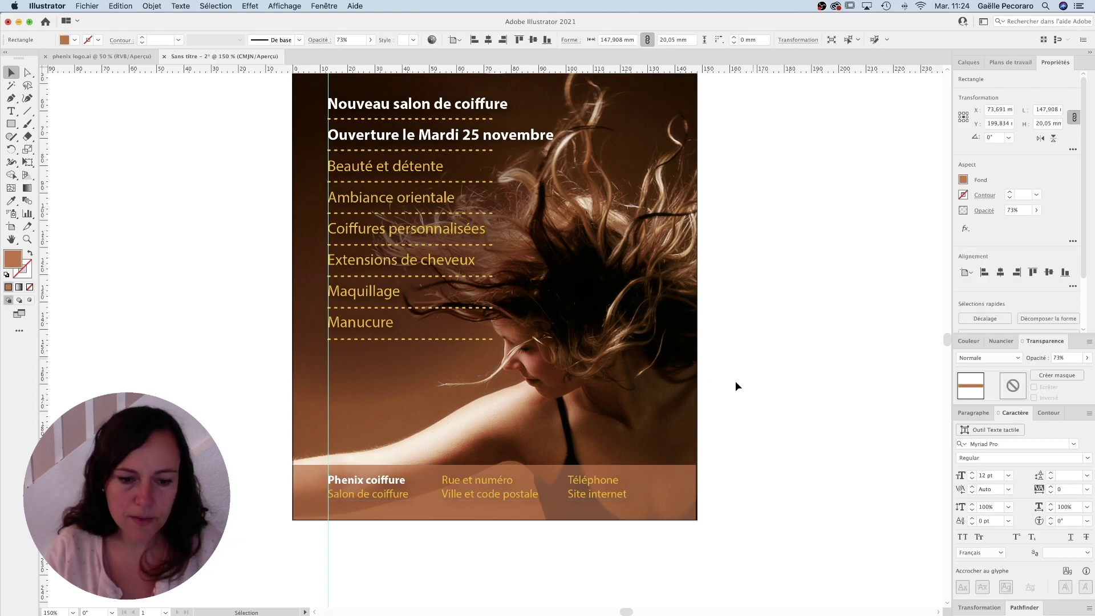
click(302, 557)
scroll(390, 568, down, 5)
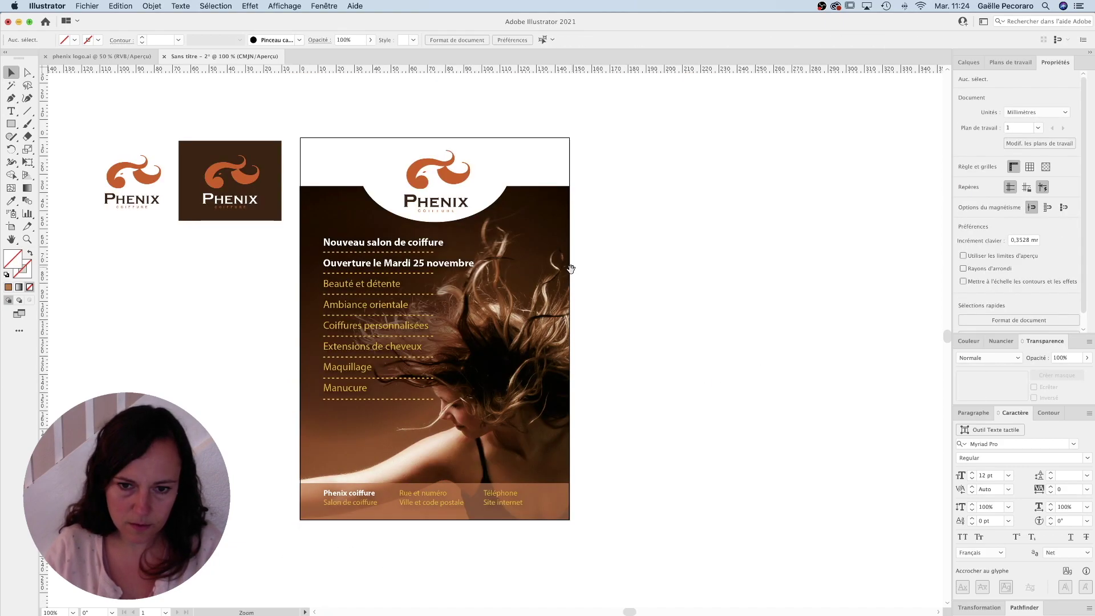
scroll(507, 396, up, 5)
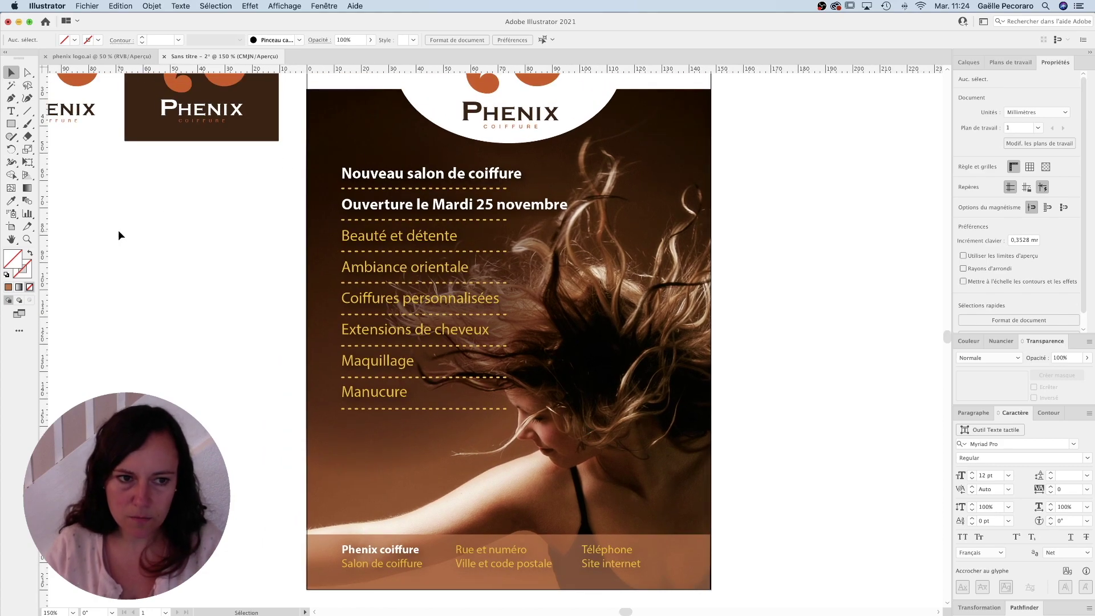
scroll(554, 370, down, 2)
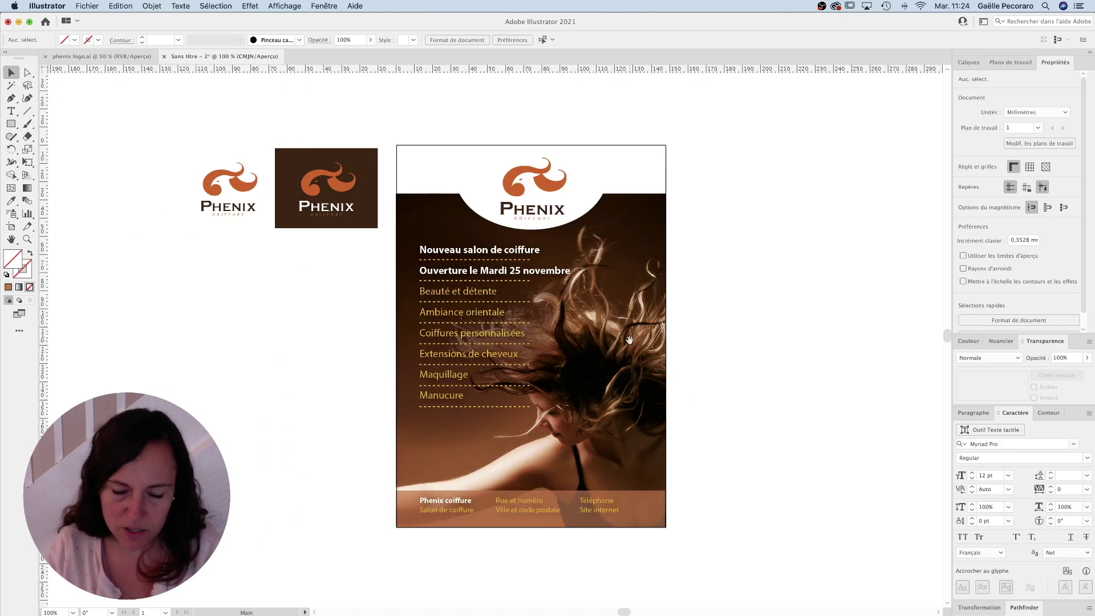
drag(630, 339, 590, 351)
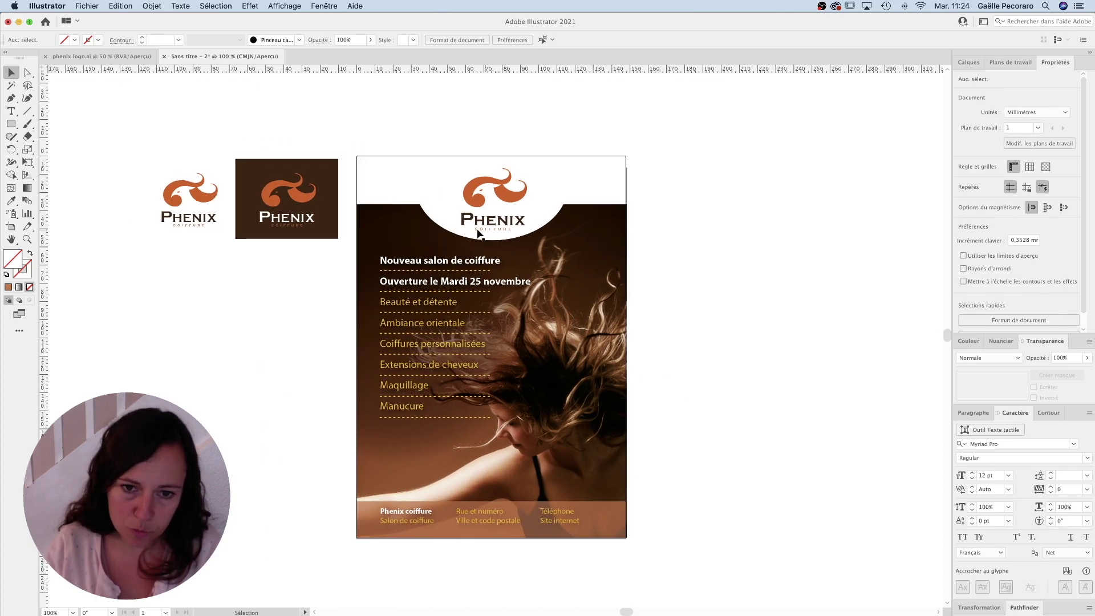
click(434, 286)
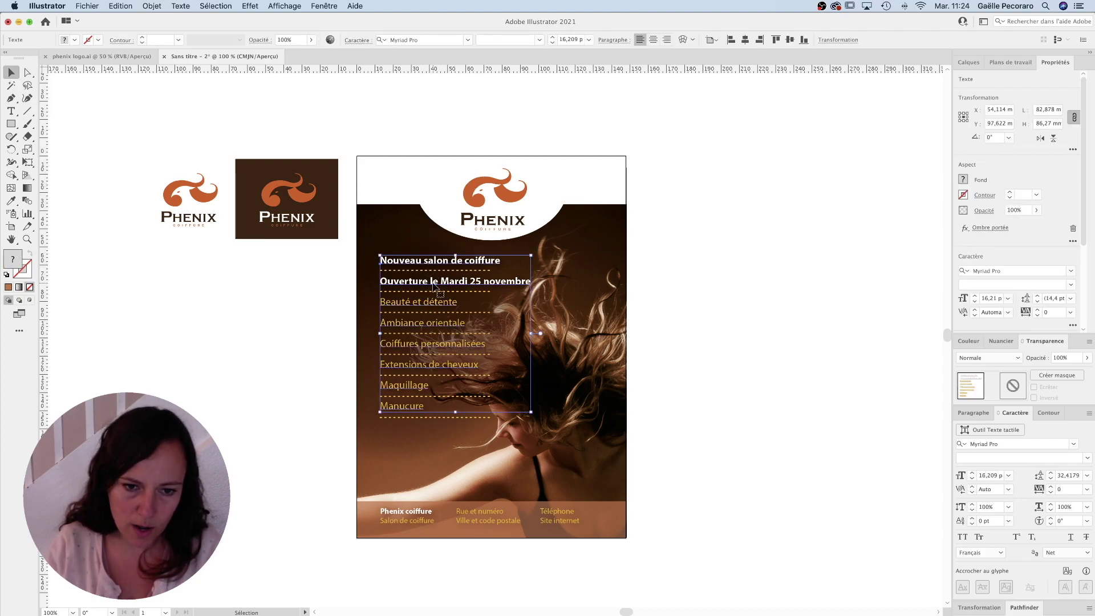
click(691, 298)
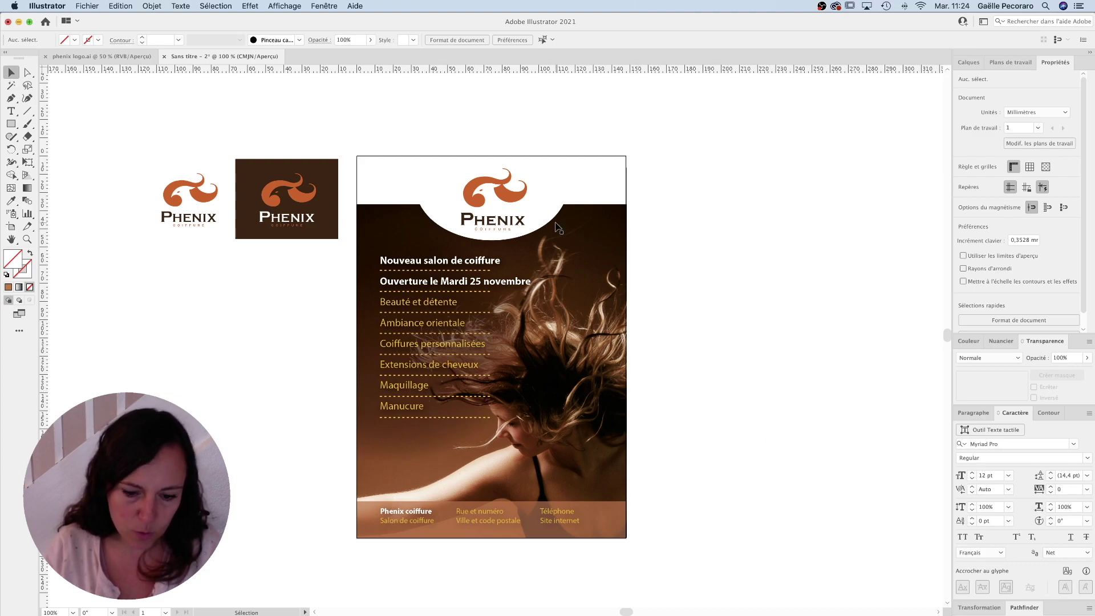
click(12, 123)
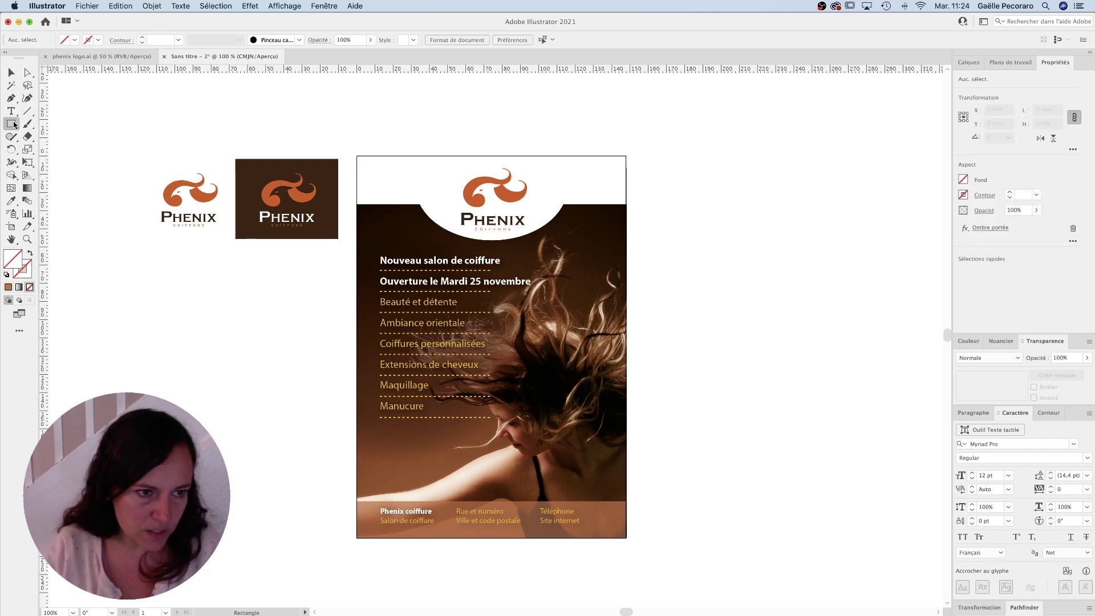
Draw a circle and fill it with the logo's orange using the Eyedropper.
click(62, 149)
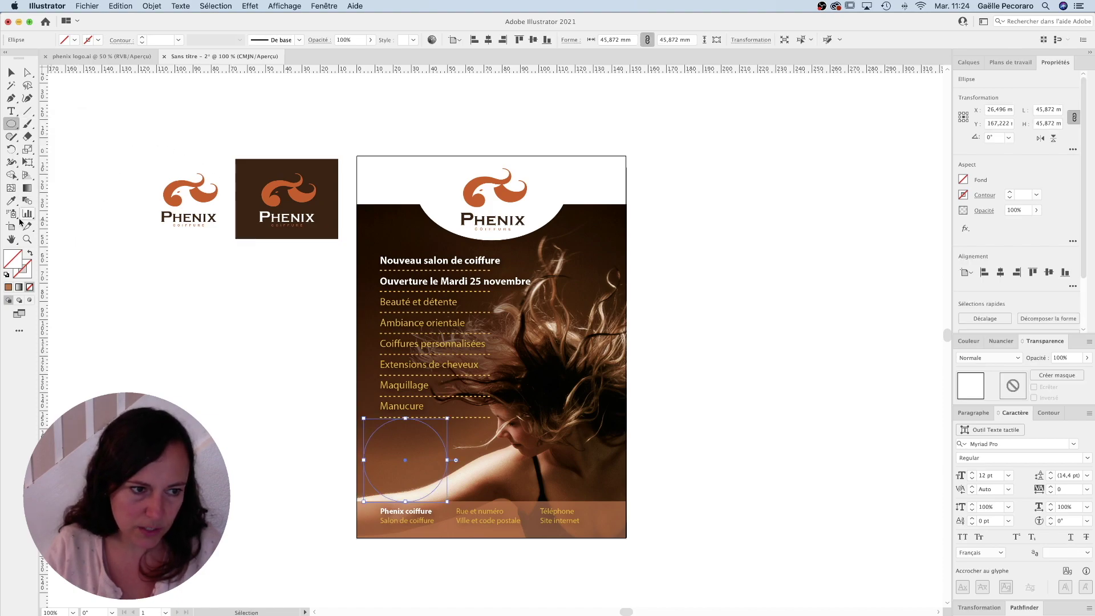
key(i)
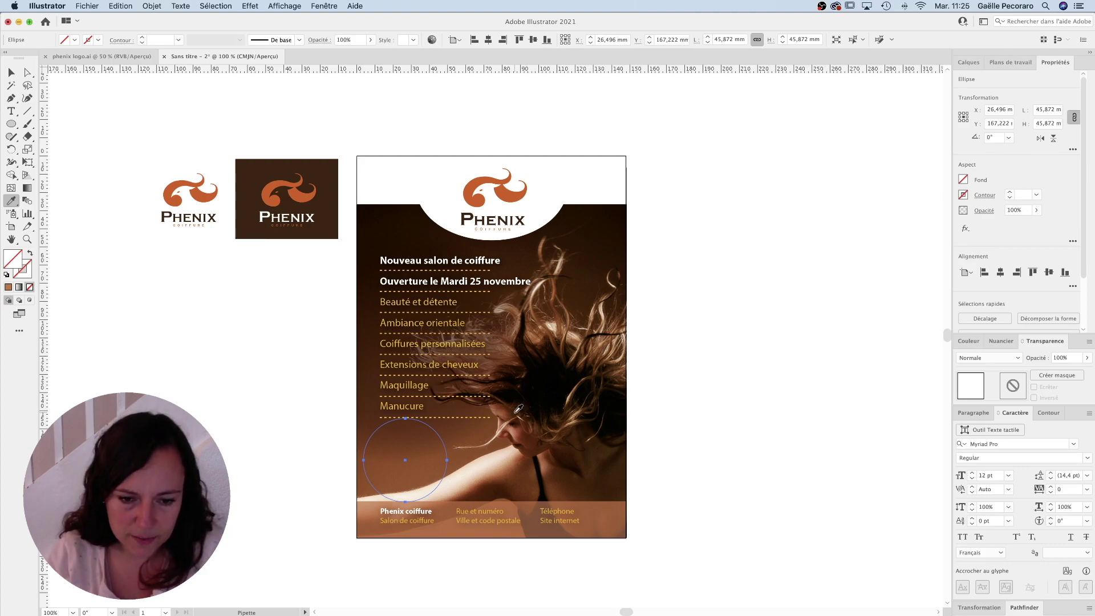
click(606, 499)
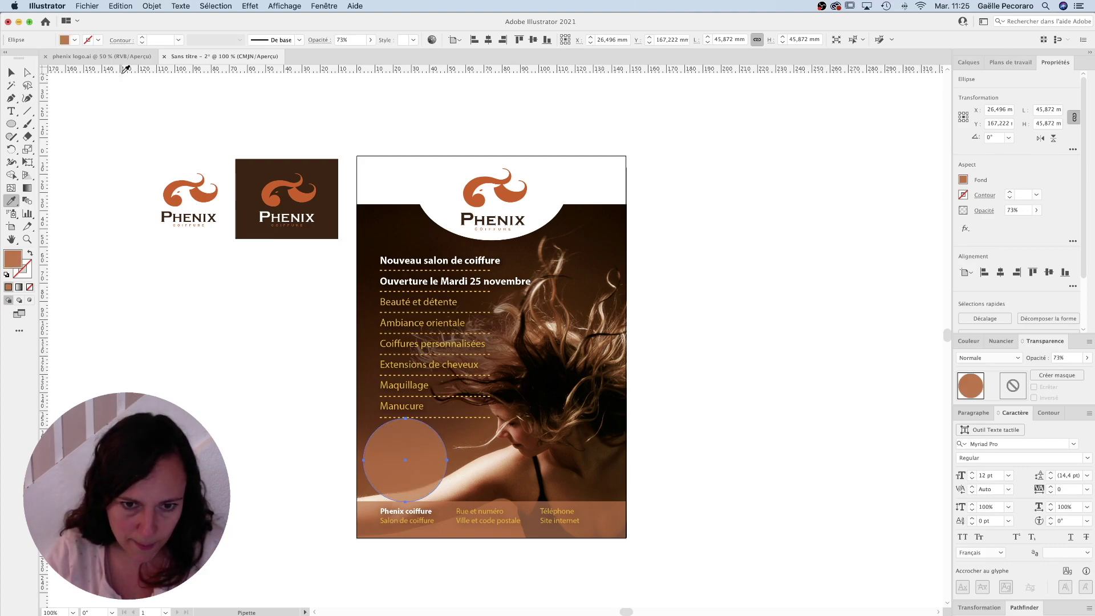
click(393, 382)
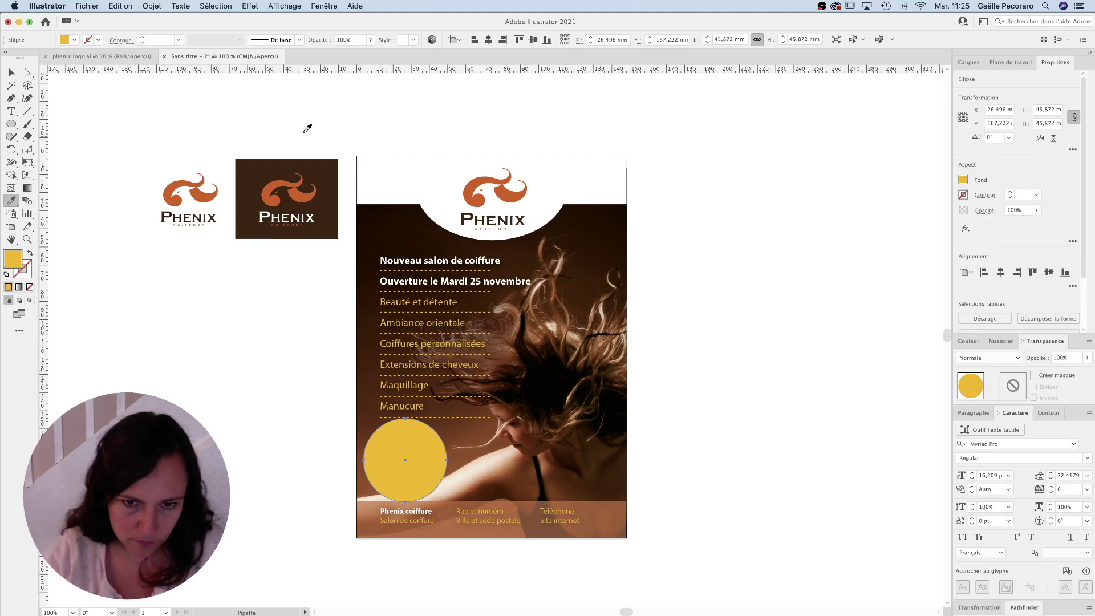
click(476, 179)
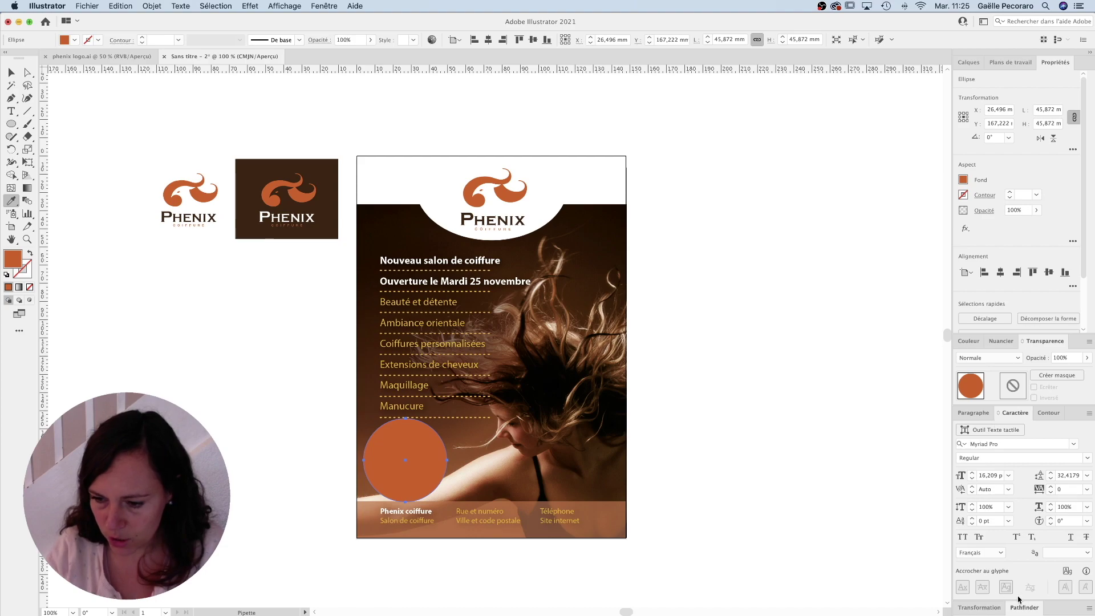
Add a drop shadow to the orange circle.
click(1001, 341)
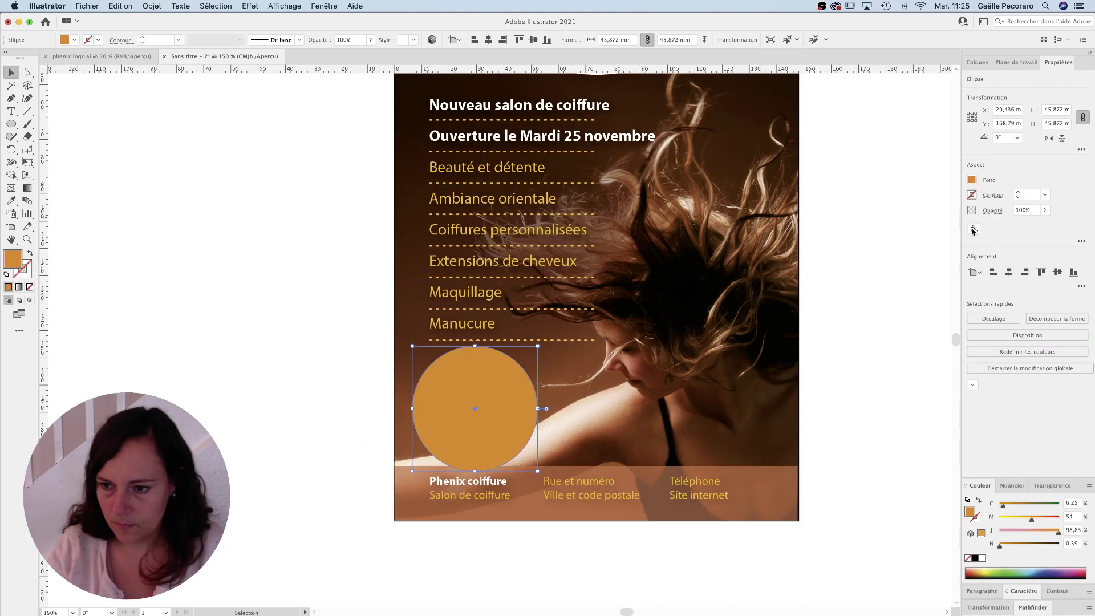
click(973, 228)
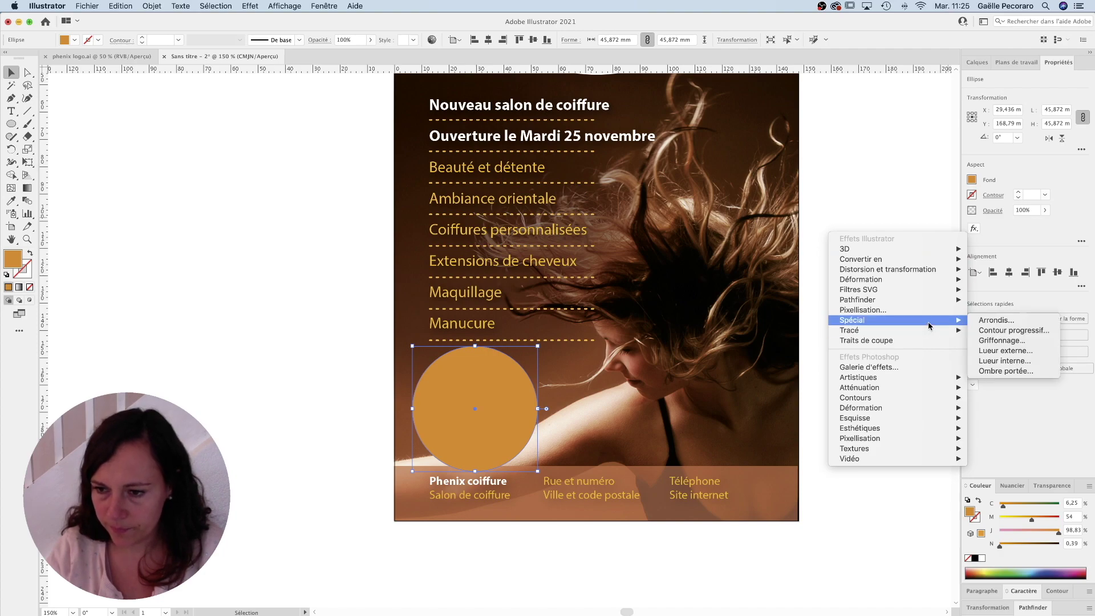
mouse_move(890, 320)
click(995, 371)
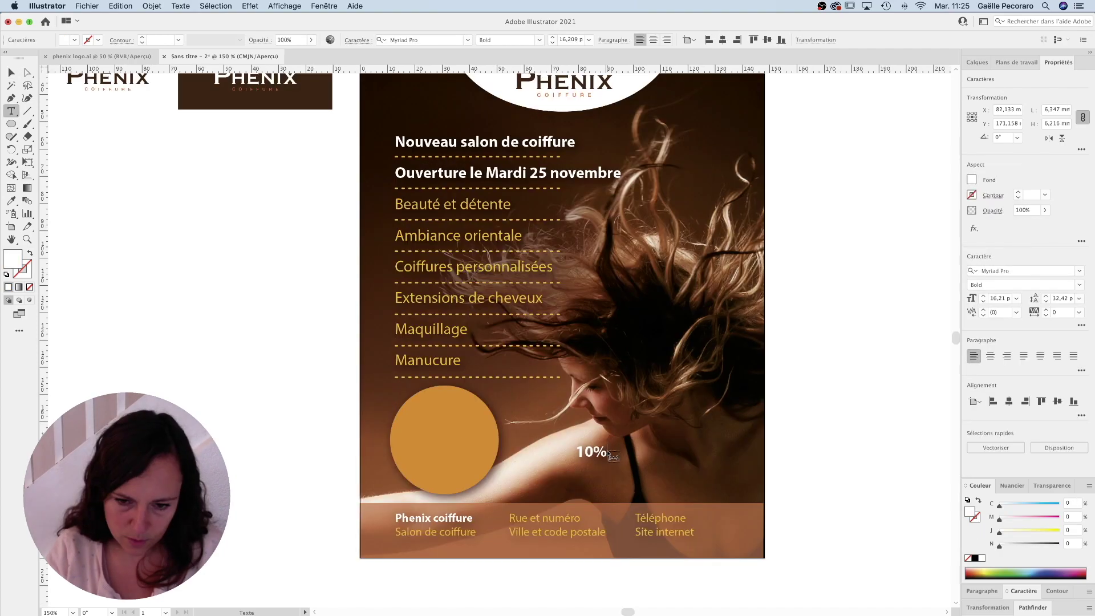
text(10)
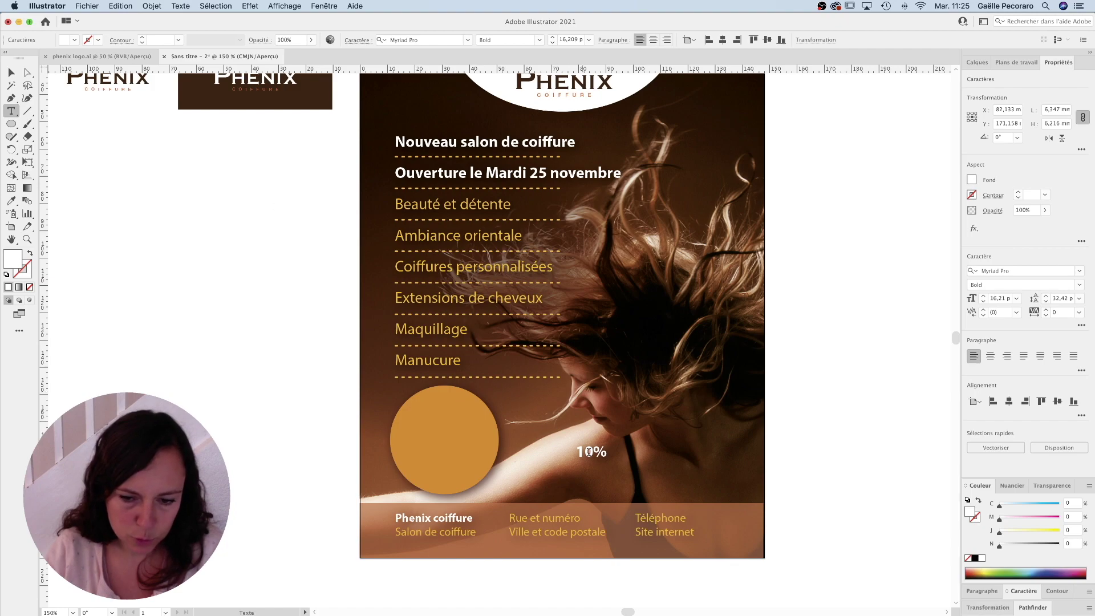
Change the label to 20%, then tilt, enlarge and bring it in front of the circle.
drag(585, 452, 575, 452)
text(2)
click(11, 72)
drag(613, 439, 605, 437)
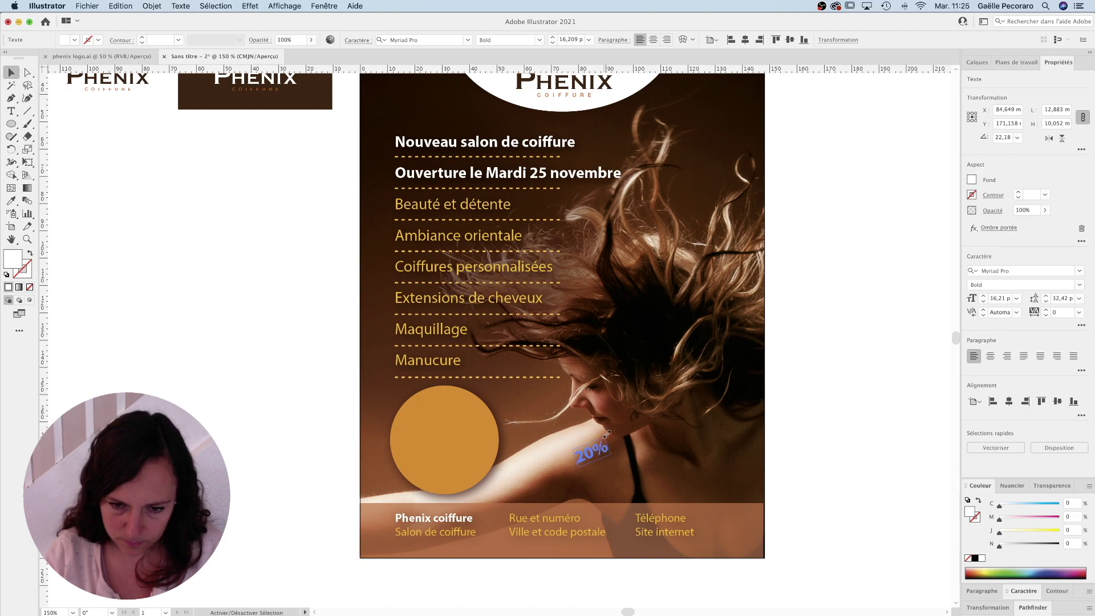
drag(605, 436, 661, 399)
mouse_move(589, 468)
mouse_down()
mouse_move(476, 426)
mouse_move(445, 388)
mouse_up()
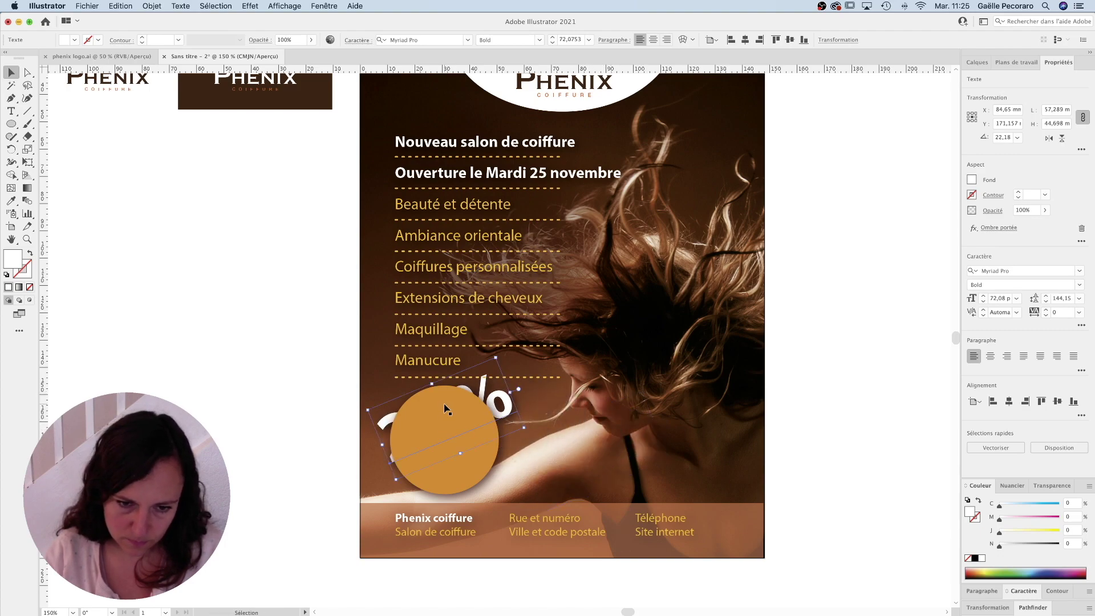
right_click(445, 388)
click(612, 558)
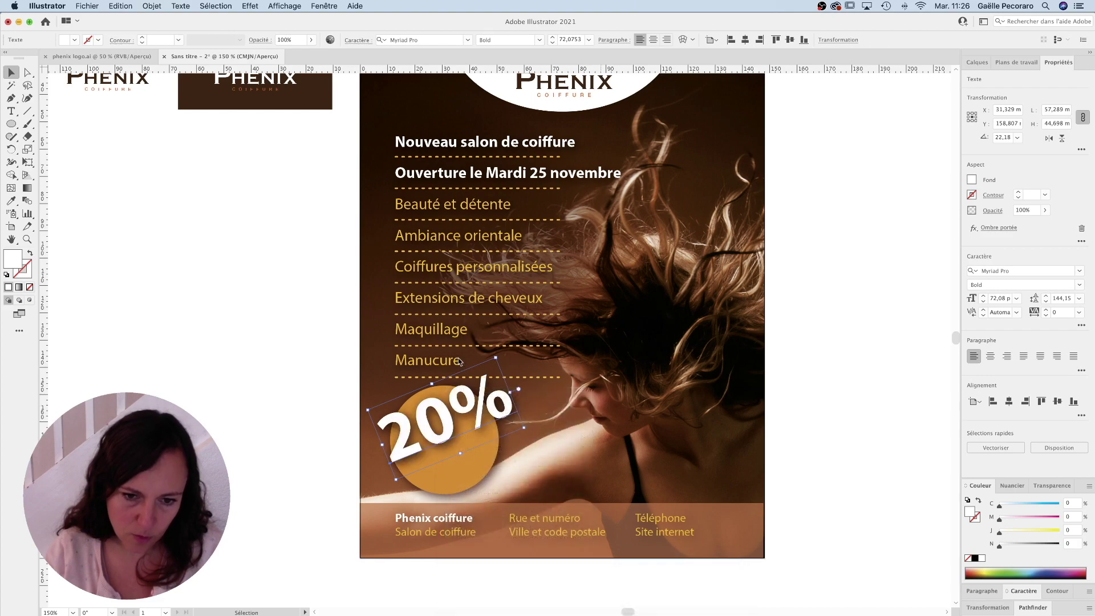
Shrink the % sign and raise it with baseline shift into a superscript.
double_click(479, 434)
click(552, 43)
click(552, 43)
click(552, 43)
click(552, 43)
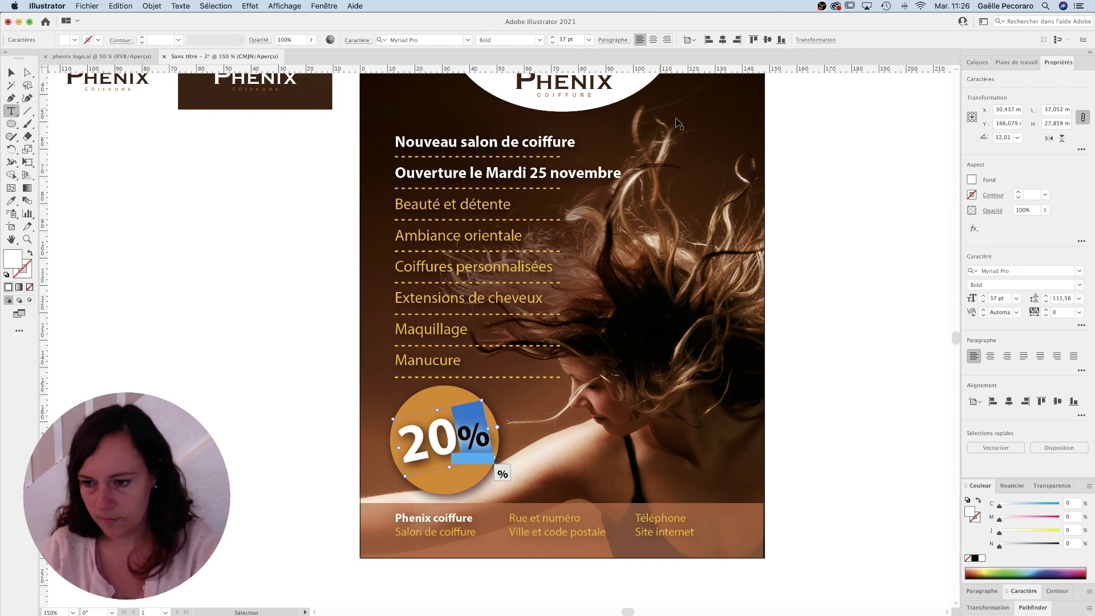
key(super+t)
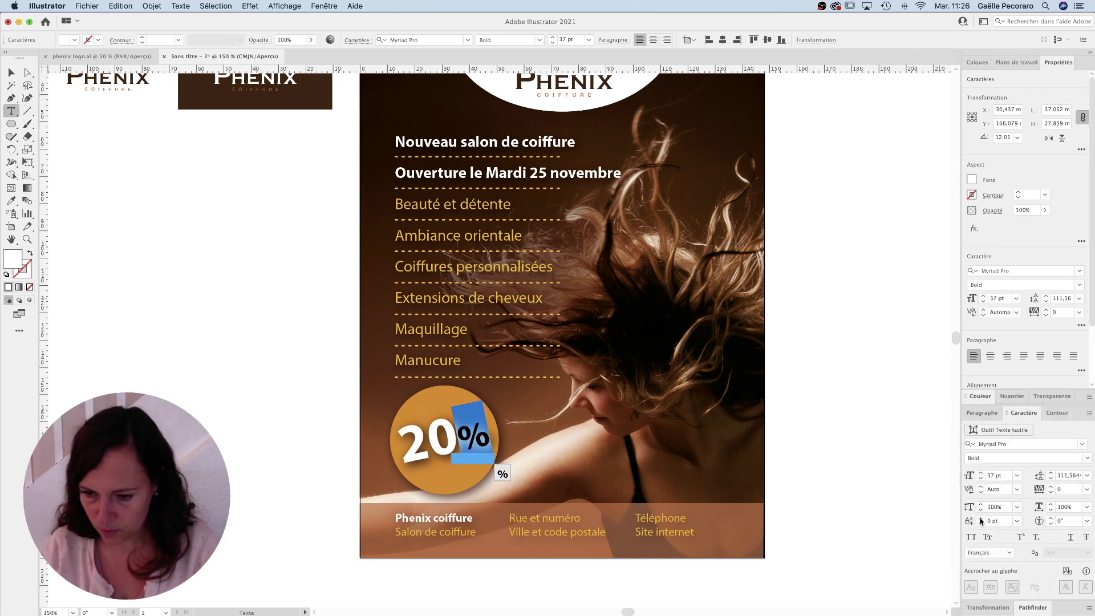
click(980, 519)
click(980, 519)
click(980, 519)
click(980, 519)
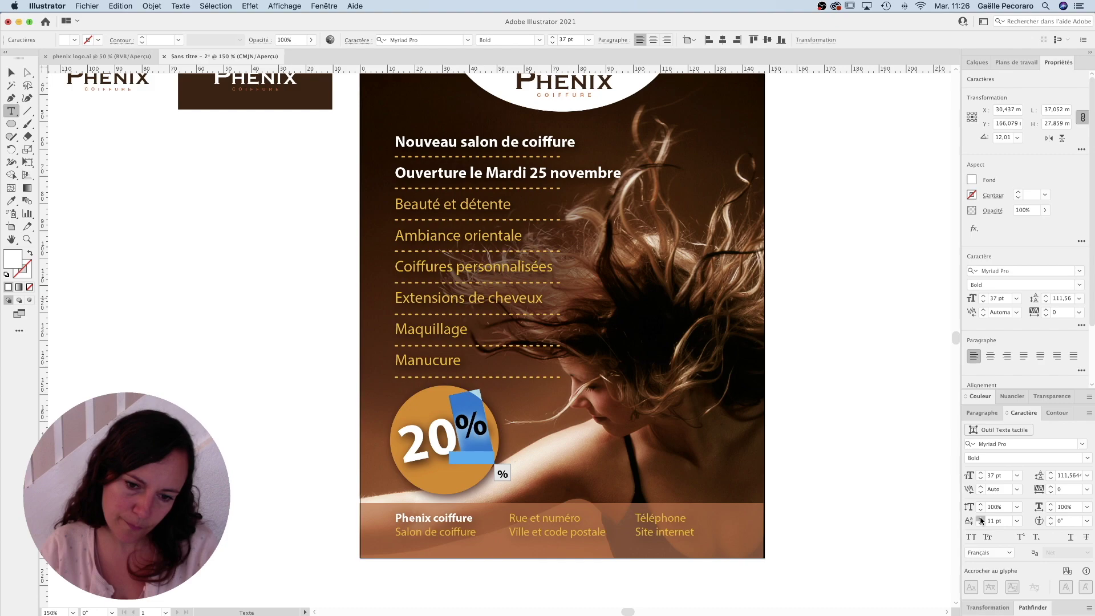
click(11, 72)
click(222, 332)
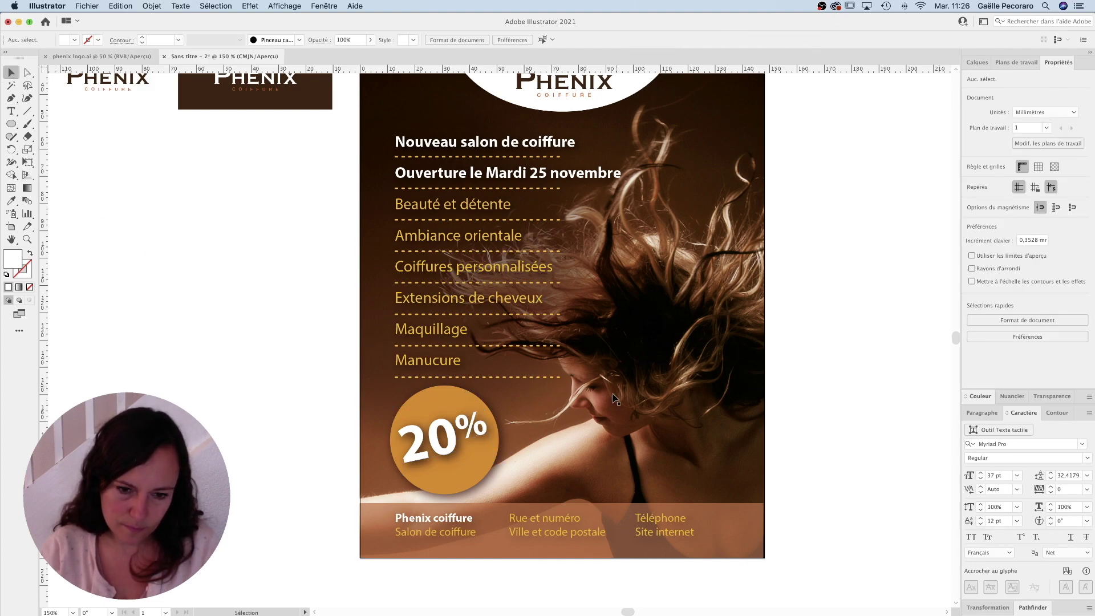
Duplicate the 20% text above the number and retype it as BON DE.
click(416, 446)
drag(416, 446, 413, 399)
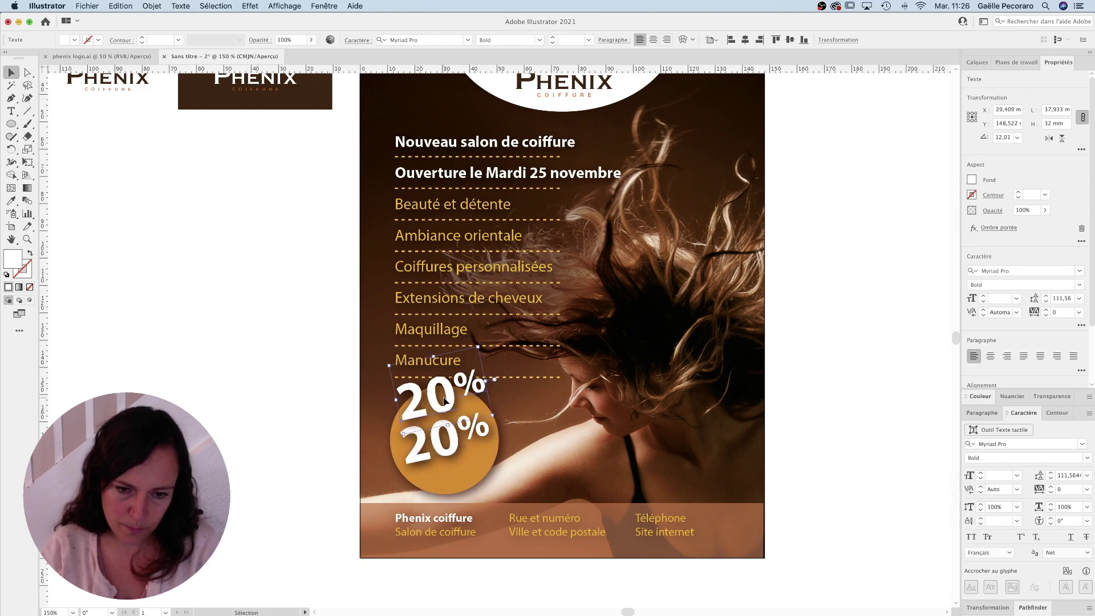
double_click(444, 396)
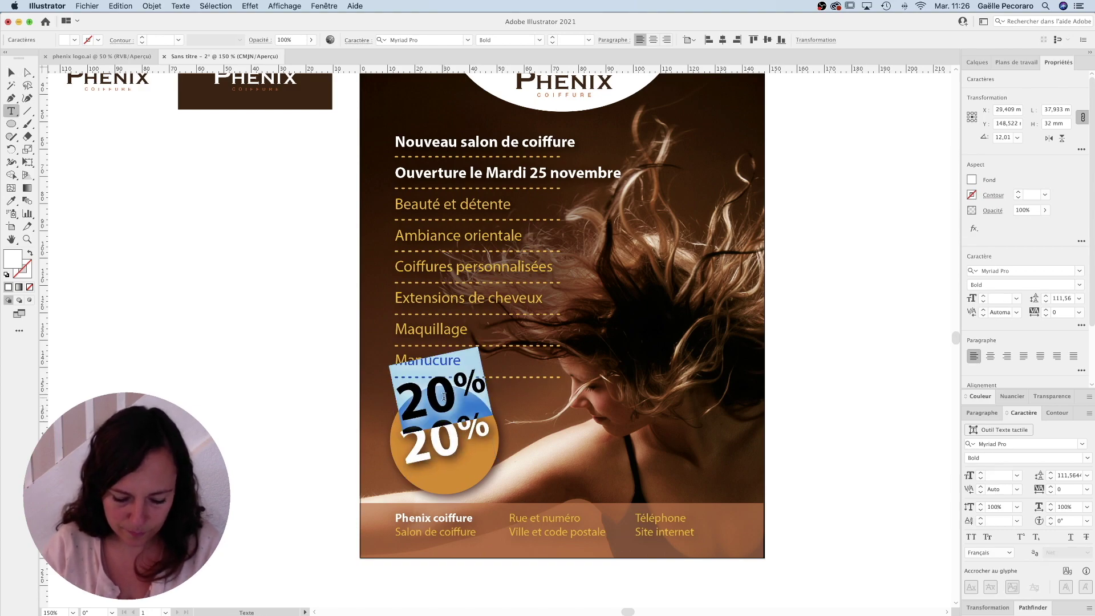
text(BON DE)
key(Escape)
Give BON DE the service list's text style, a brighter yellow, and a larger size.
click(11, 201)
click(446, 268)
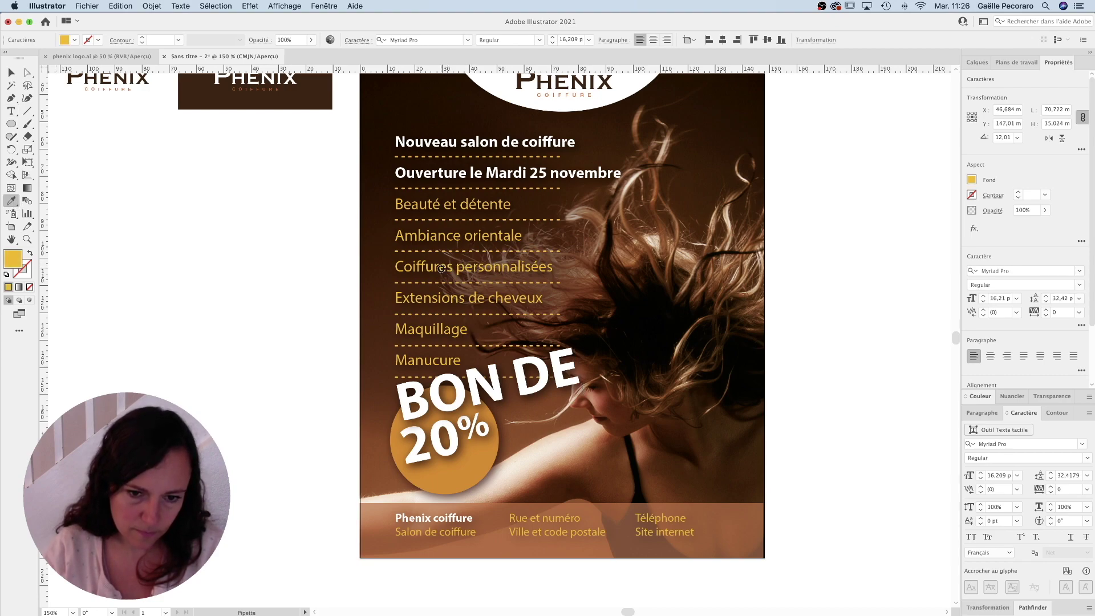
click(426, 328)
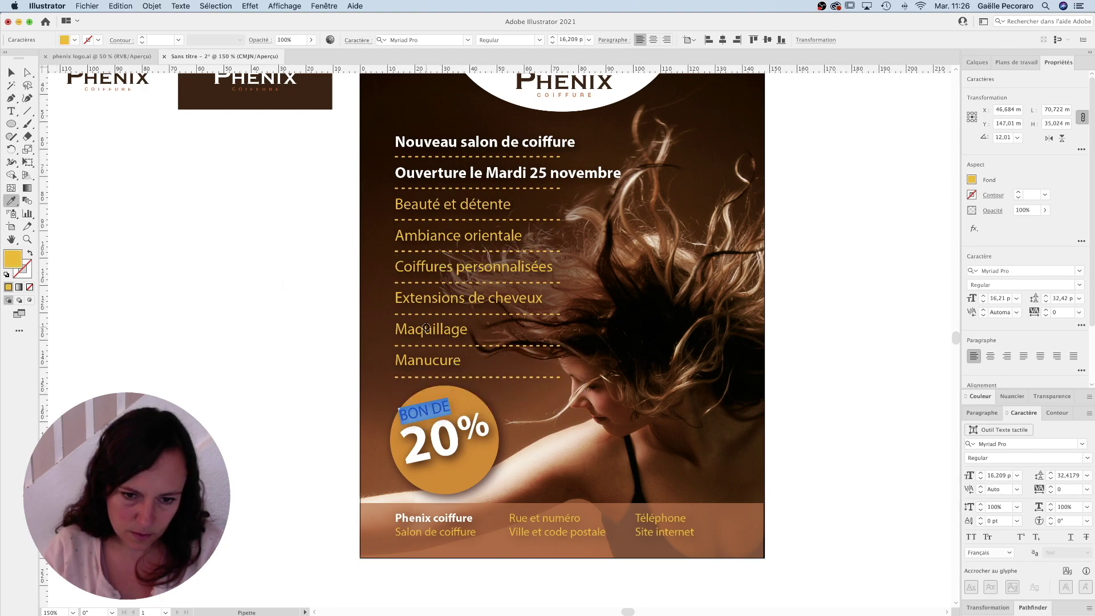
click(12, 73)
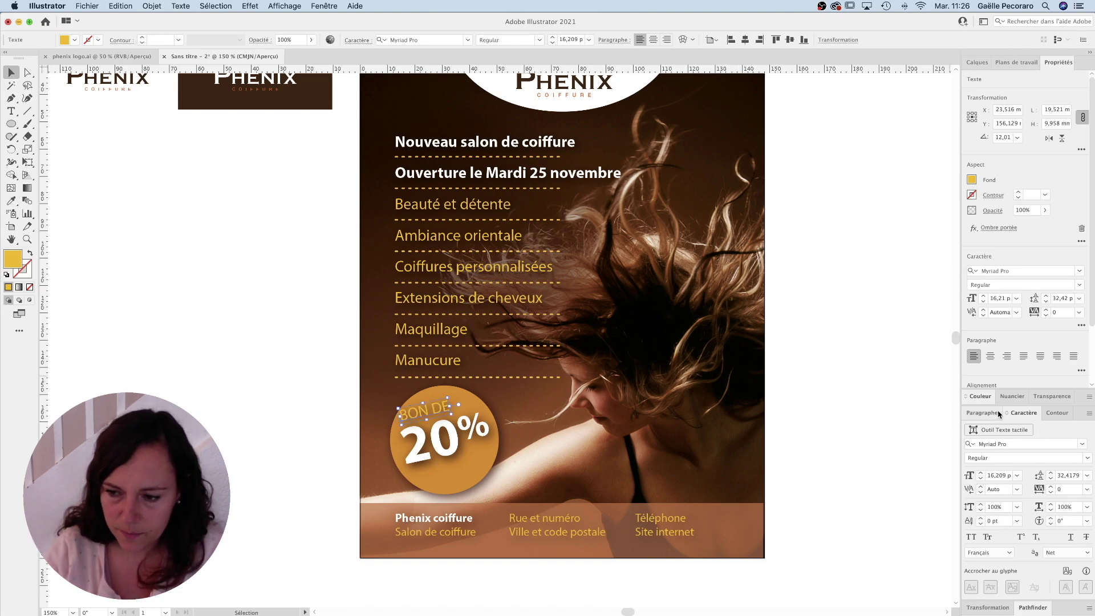
click(1013, 397)
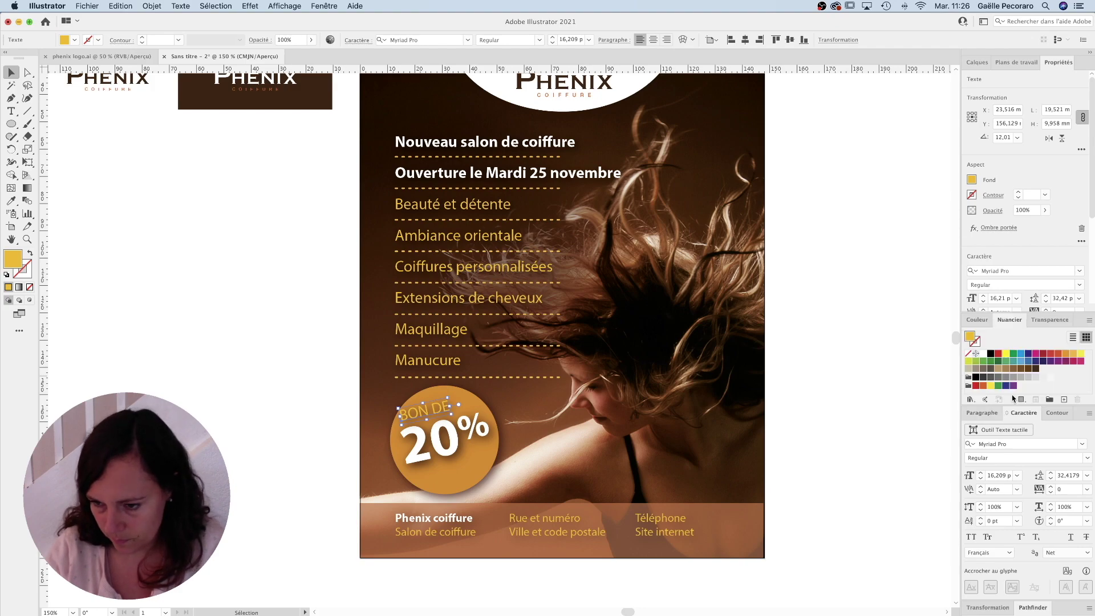
click(983, 320)
click(1009, 520)
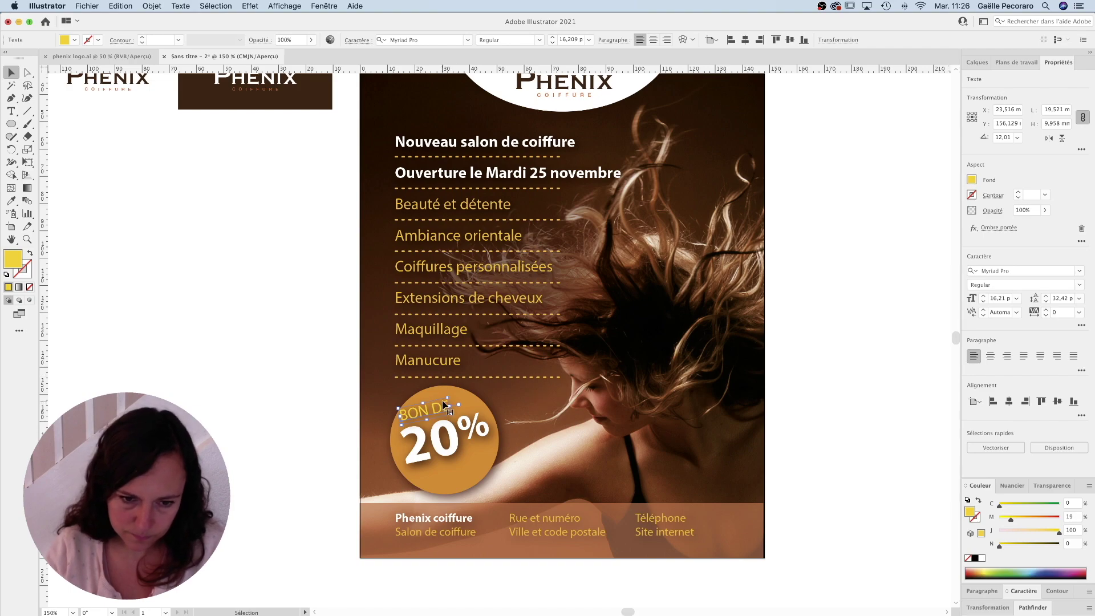
drag(450, 412, 465, 408)
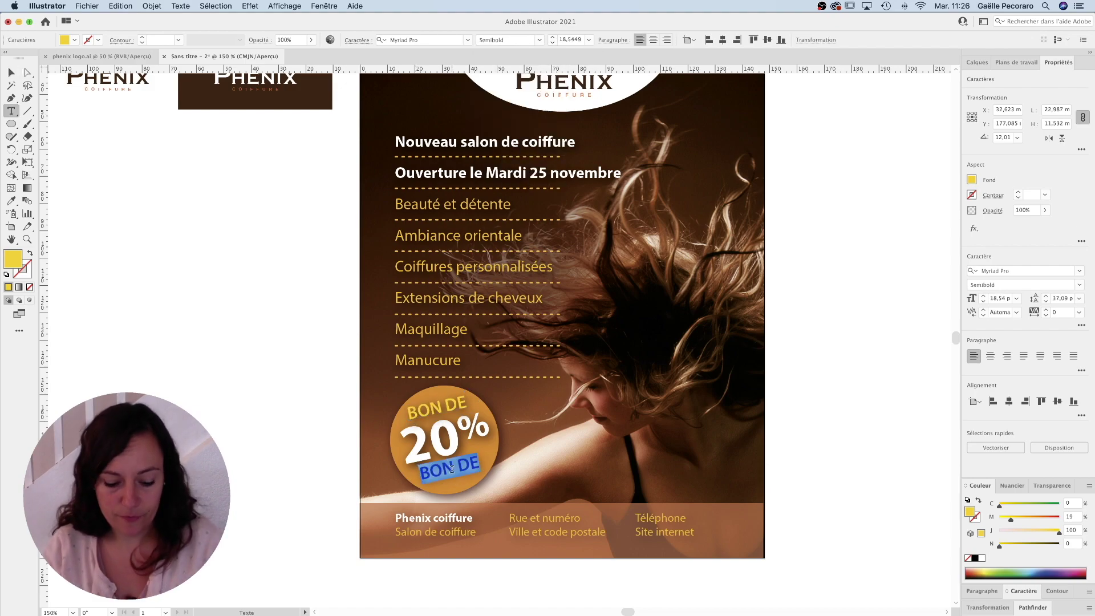
Add centred two-line text VALABLE JUSQU'AU / 31 DÉCEMBRE below 20%, sized to fit.
text(VALABLE)
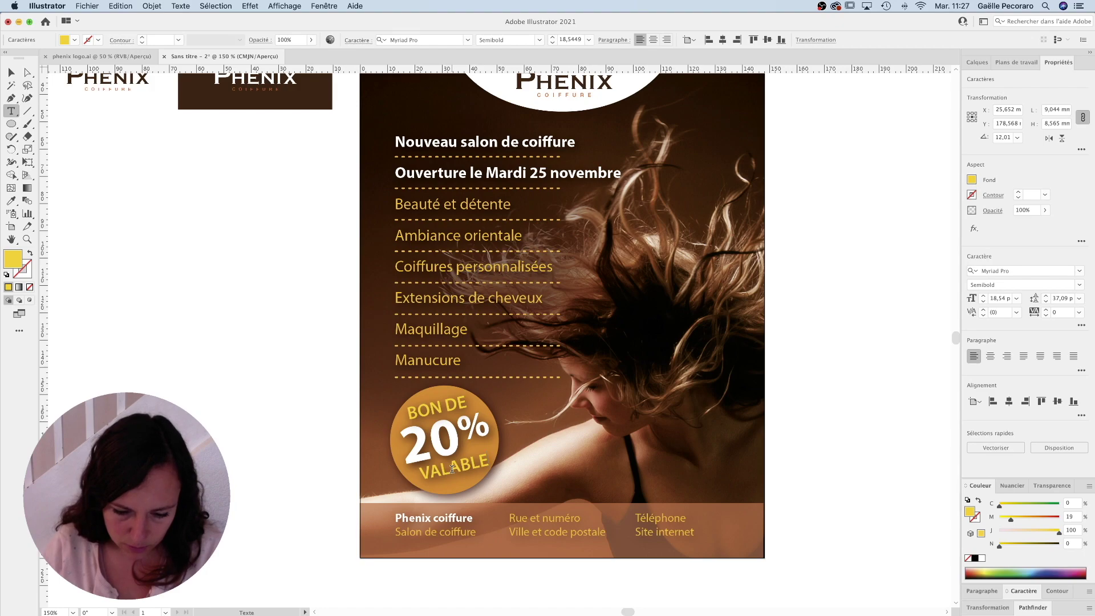
text( JUSQU'AU)
key(Return)
text(31 DéCEMBRE)
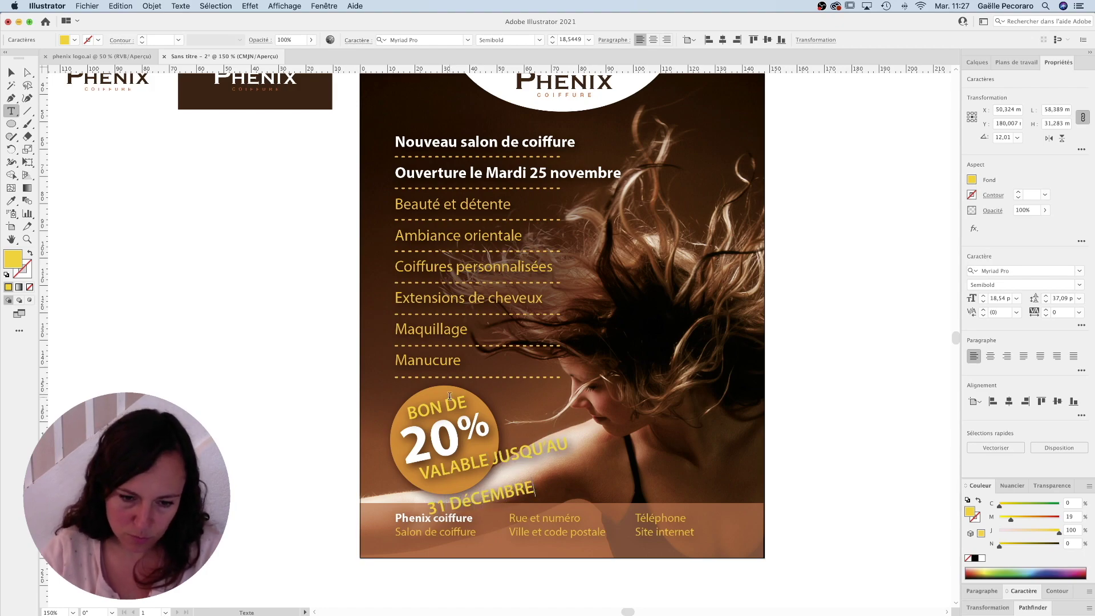
key(super+a)
key(super+shift+c)
key(Escape)
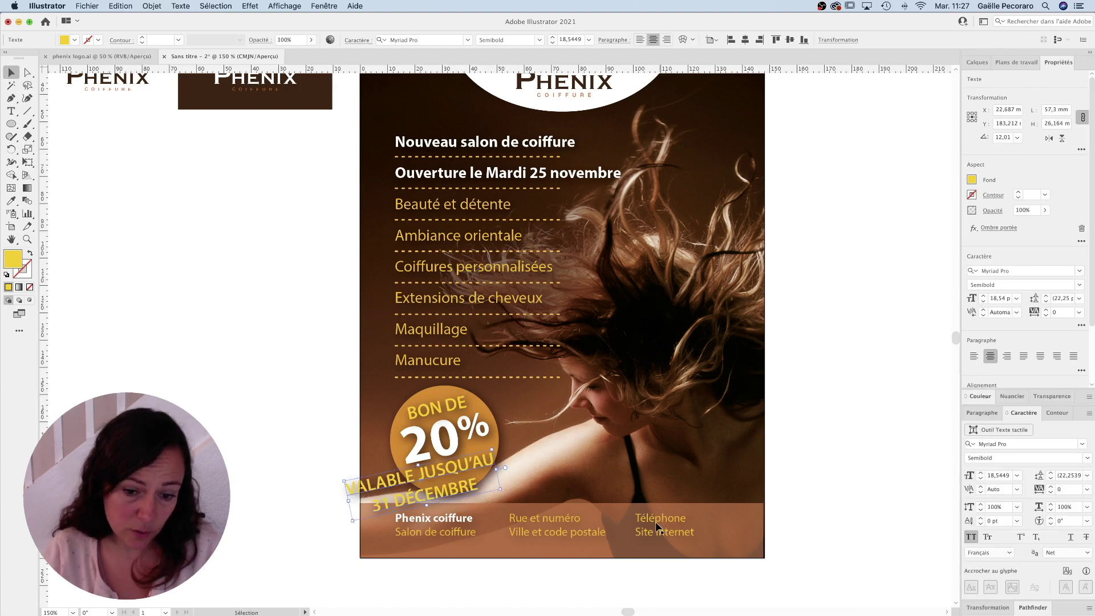
mouse_move(497, 469)
mouse_down()
mouse_move(449, 469)
mouse_move(476, 462)
mouse_up()
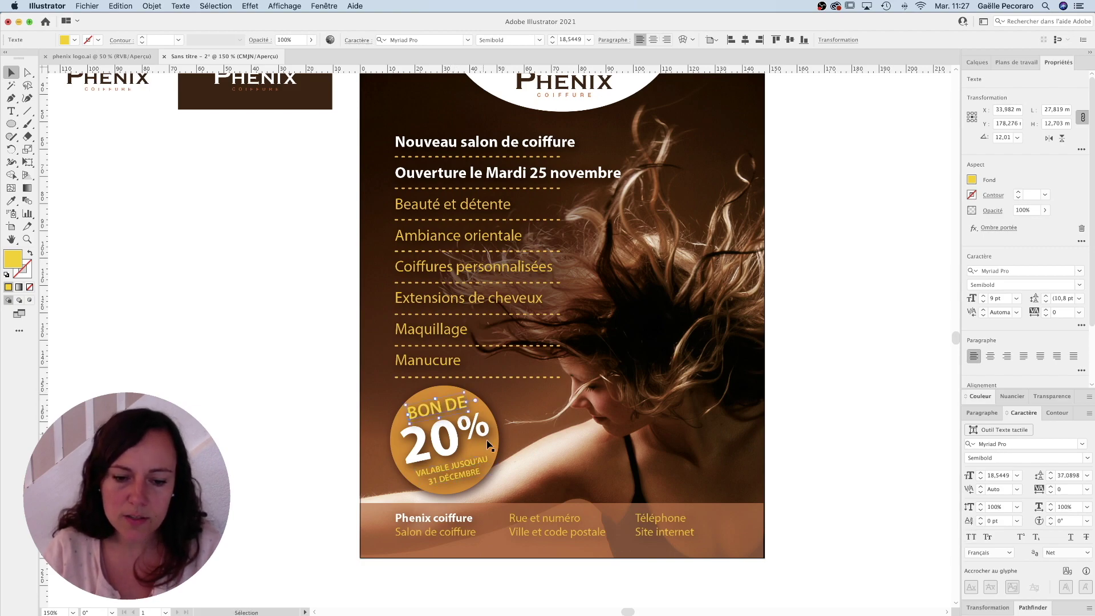
Set both BON DE and the date text to a paler yellow.
shift+click(459, 409)
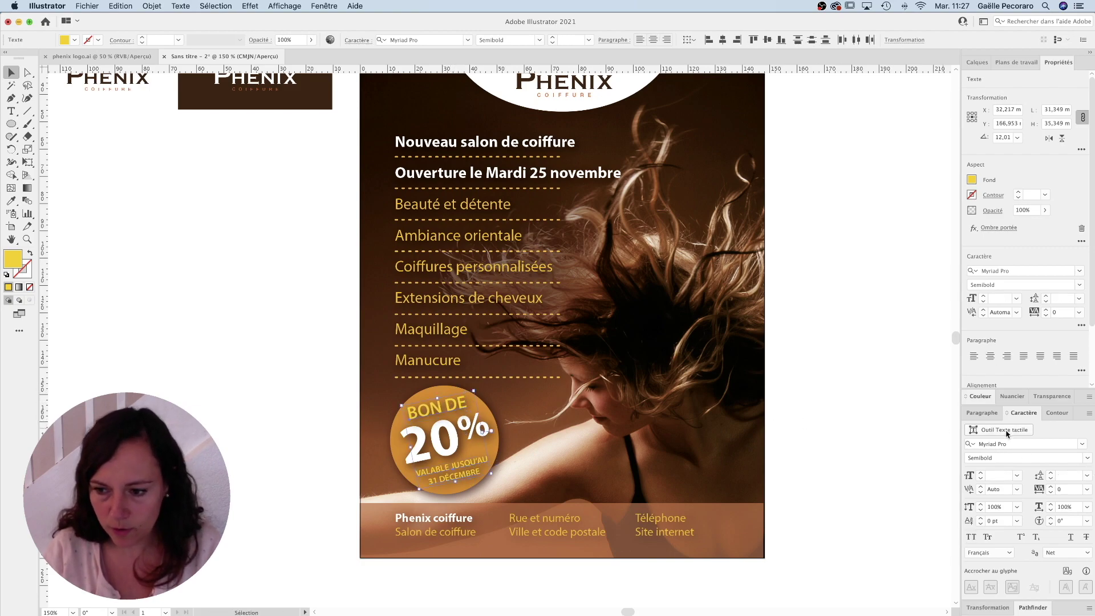
click(991, 398)
drag(1014, 520, 1006, 522)
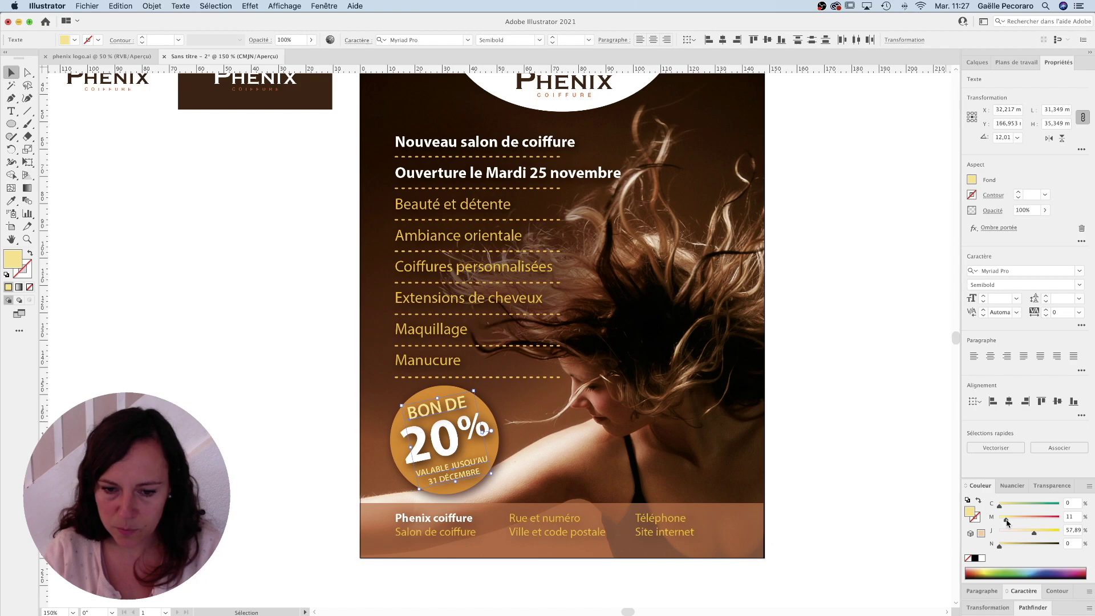
click(875, 452)
click(450, 394)
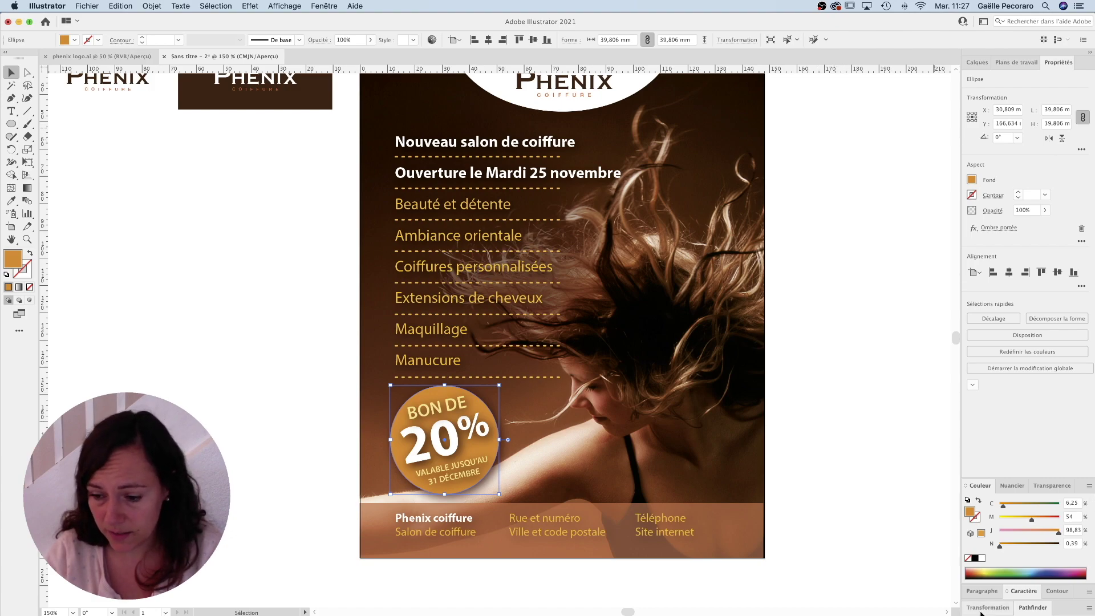
Apply a Dégradé gradient to the badge circle, shading golden orange into deeper rust orange.
click(325, 6)
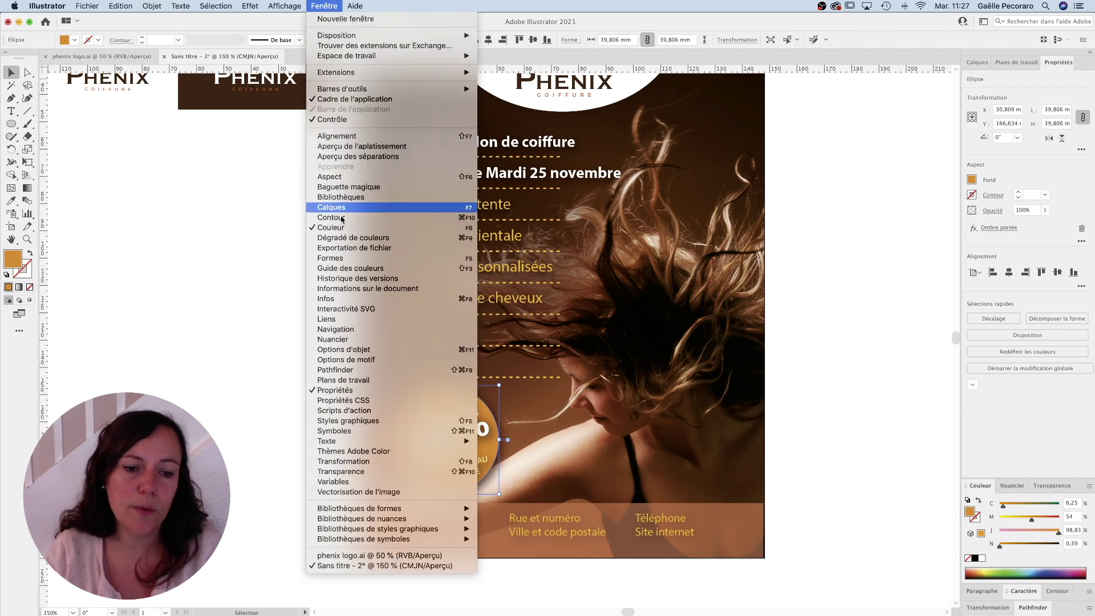
click(353, 237)
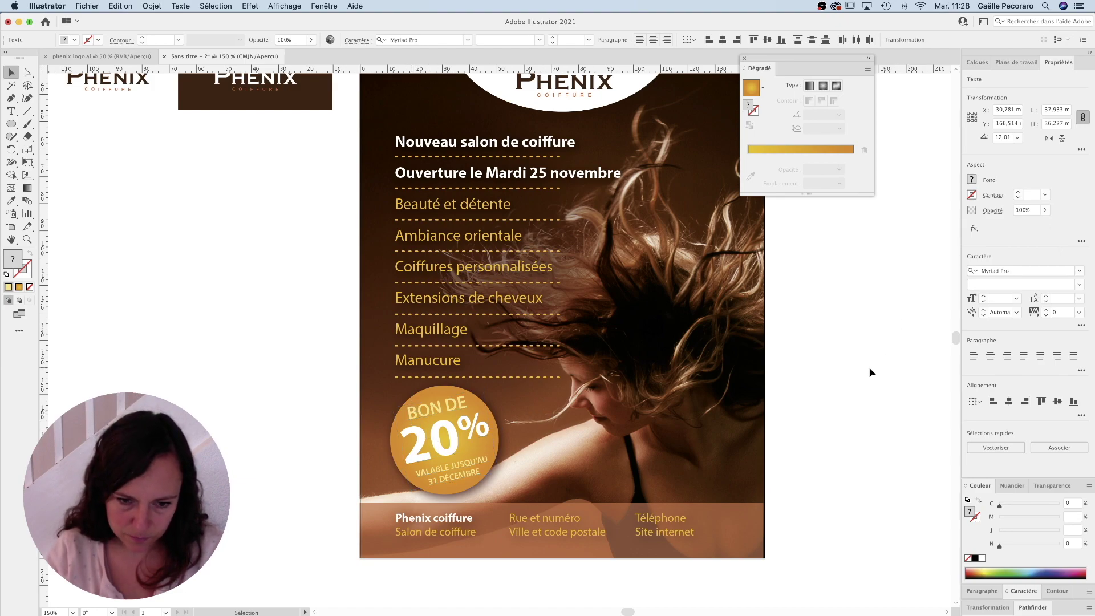
click(747, 169)
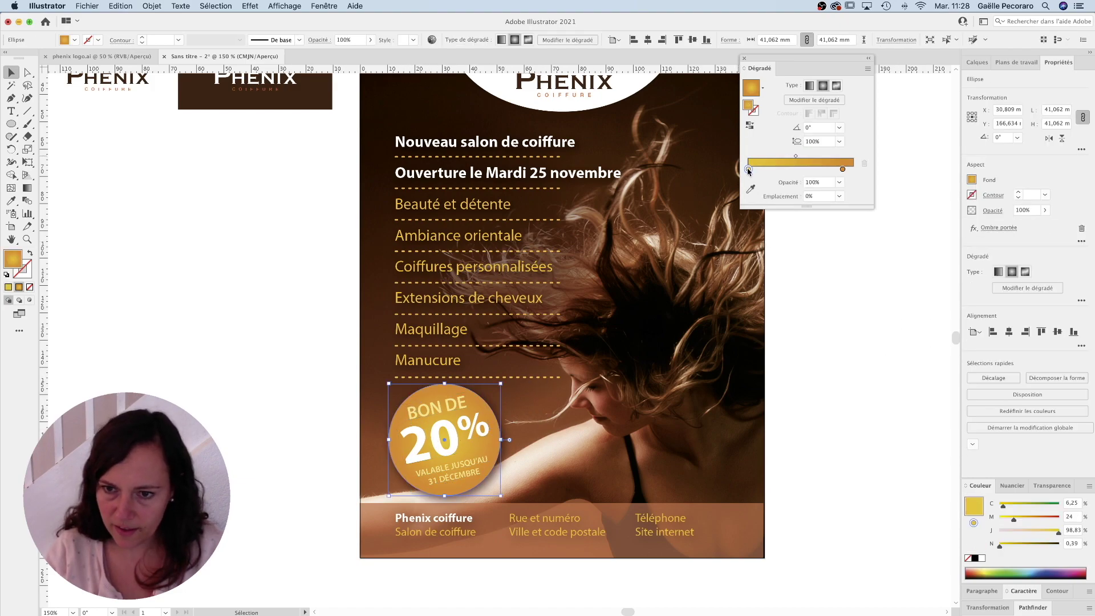
drag(1021, 521, 1027, 521)
drag(842, 169, 852, 169)
drag(1033, 520, 1042, 520)
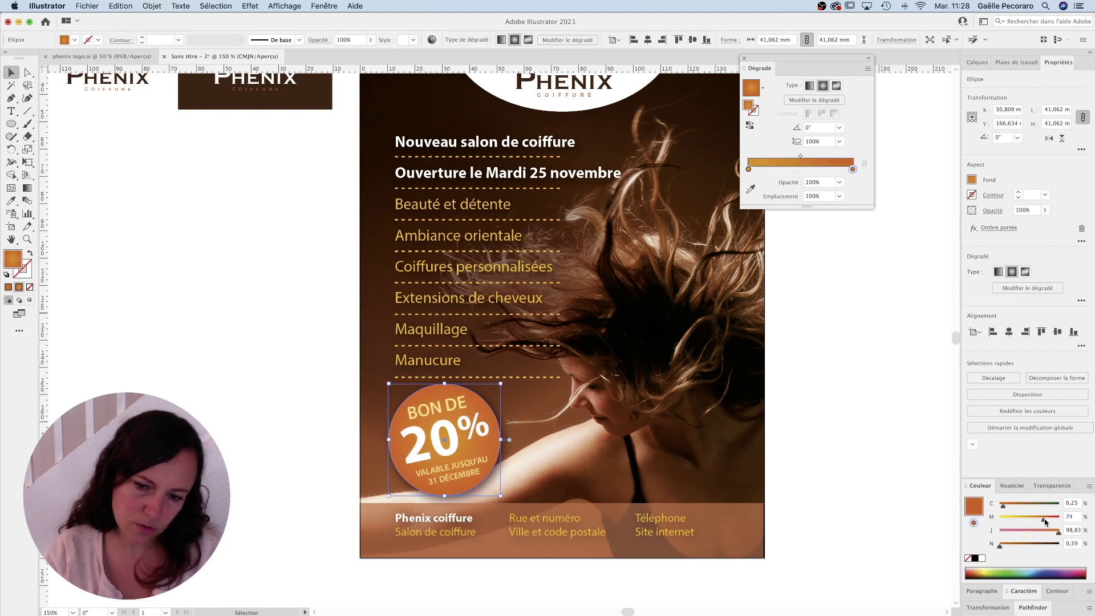
click(937, 366)
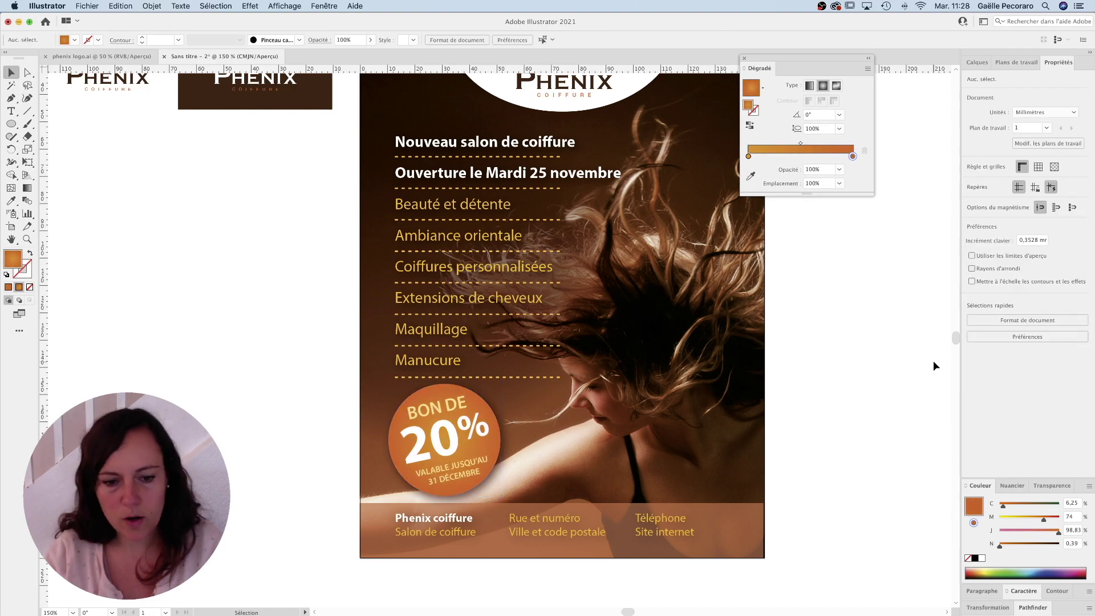
click(463, 409)
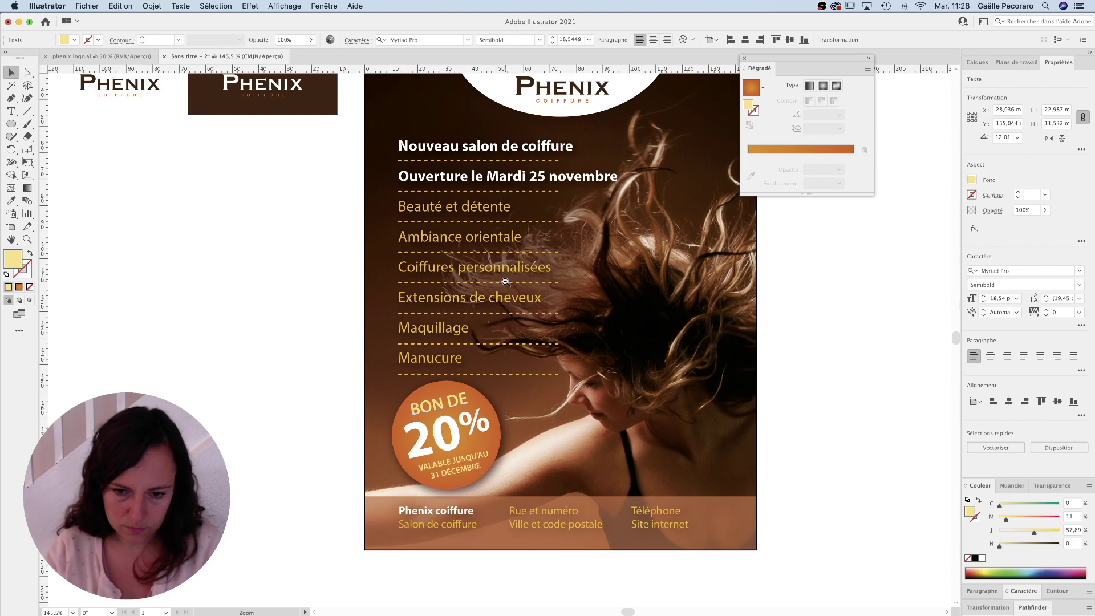
Zoom out to view the whole poster and close the Dégradé panel.
key(super+minus)
click(660, 220)
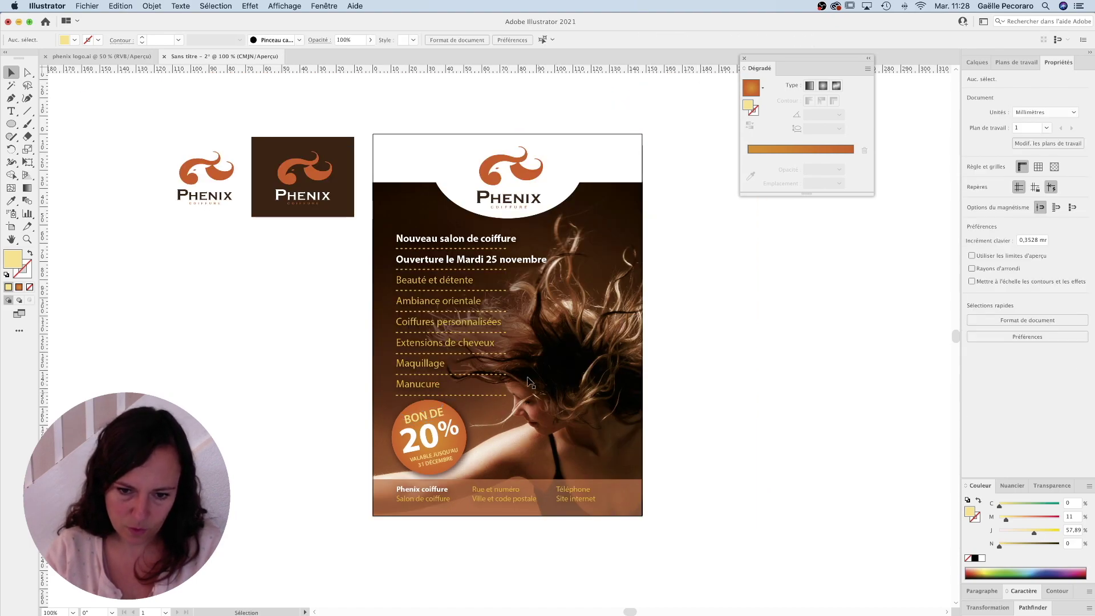
key(super+plus)
scroll(574, 301, left, 3)
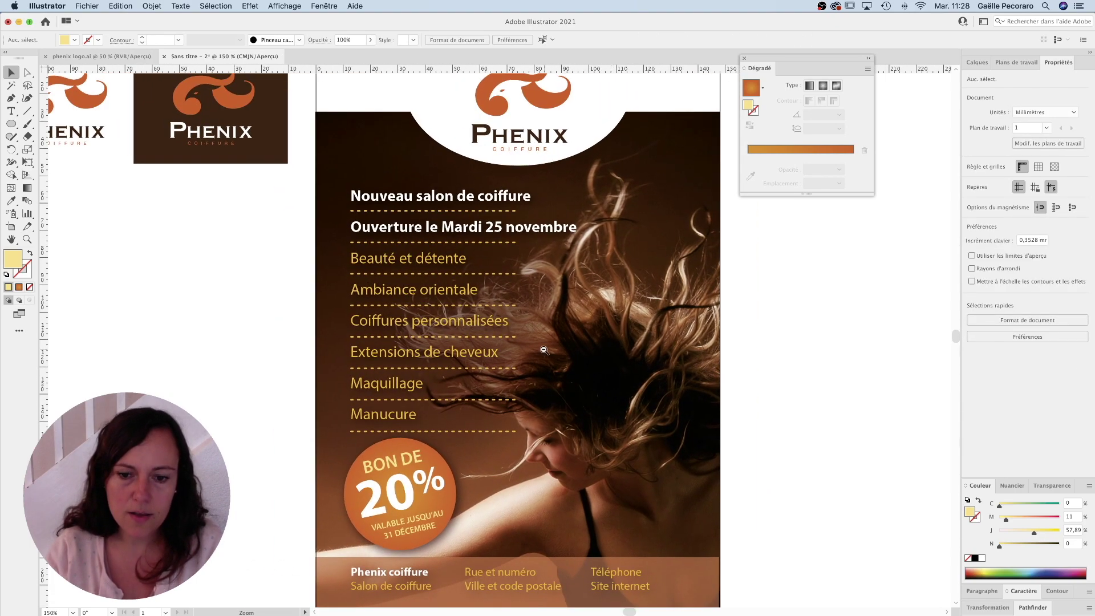
key(super+minus)
scroll(542, 362, left, 5)
click(745, 59)
scroll(709, 212, left, 4)
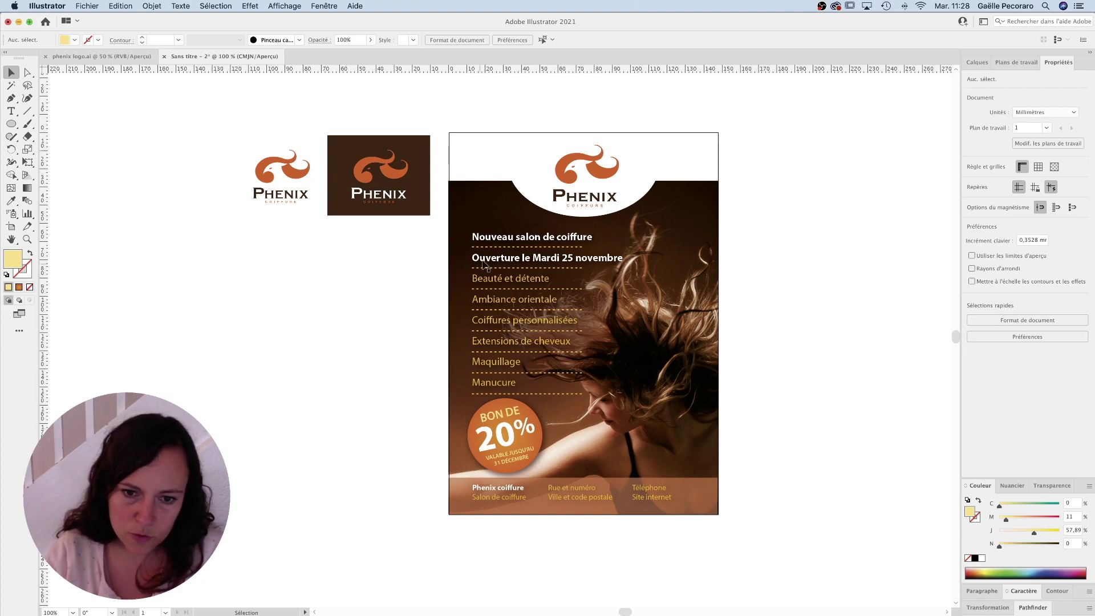
Shift the Téléphone and Rue et numéro columns rightward in the contact band.
click(577, 496)
shift+click(502, 493)
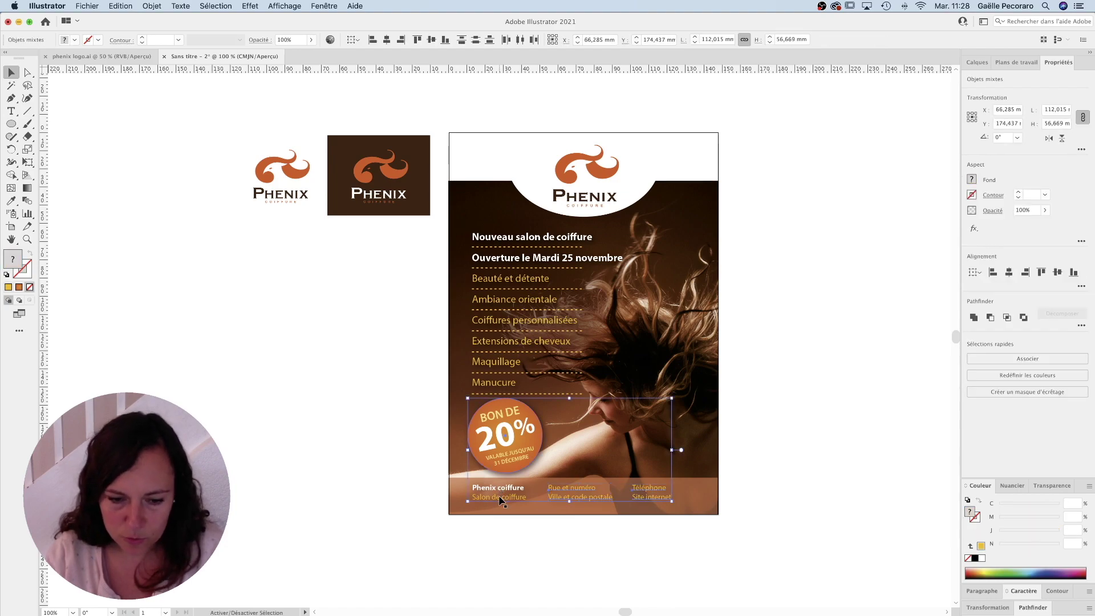
click(620, 497)
drag(648, 488, 660, 488)
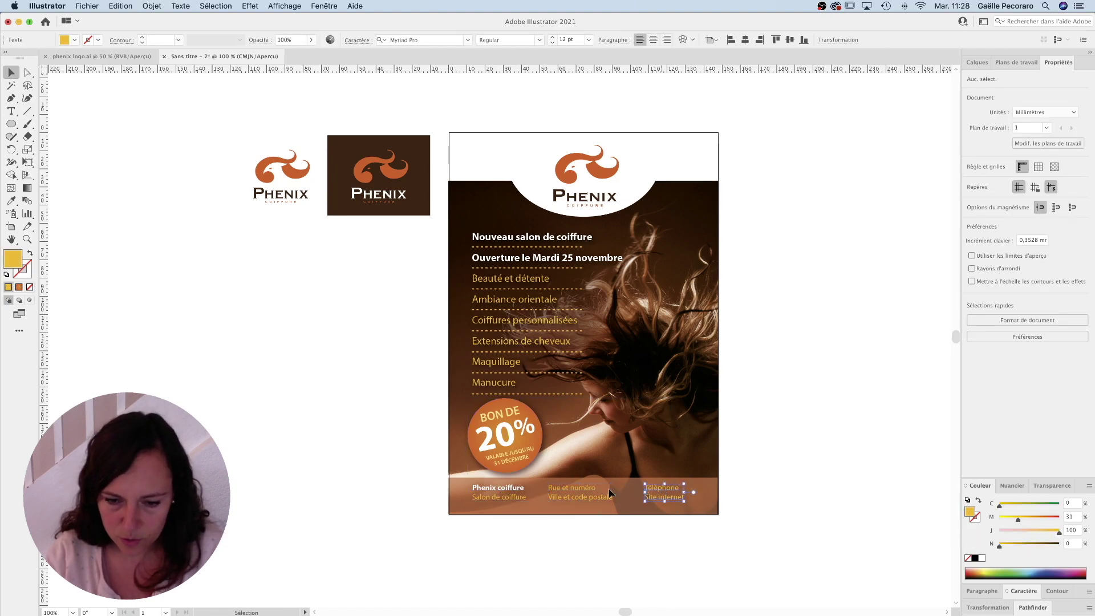
drag(573, 490, 581, 490)
click(789, 384)
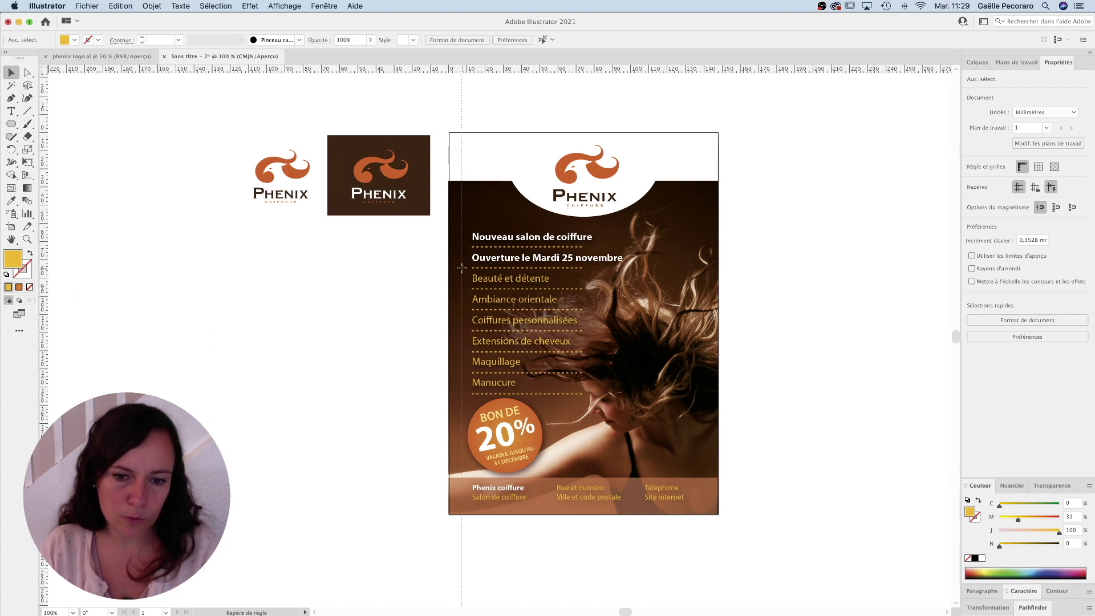
key(slash)
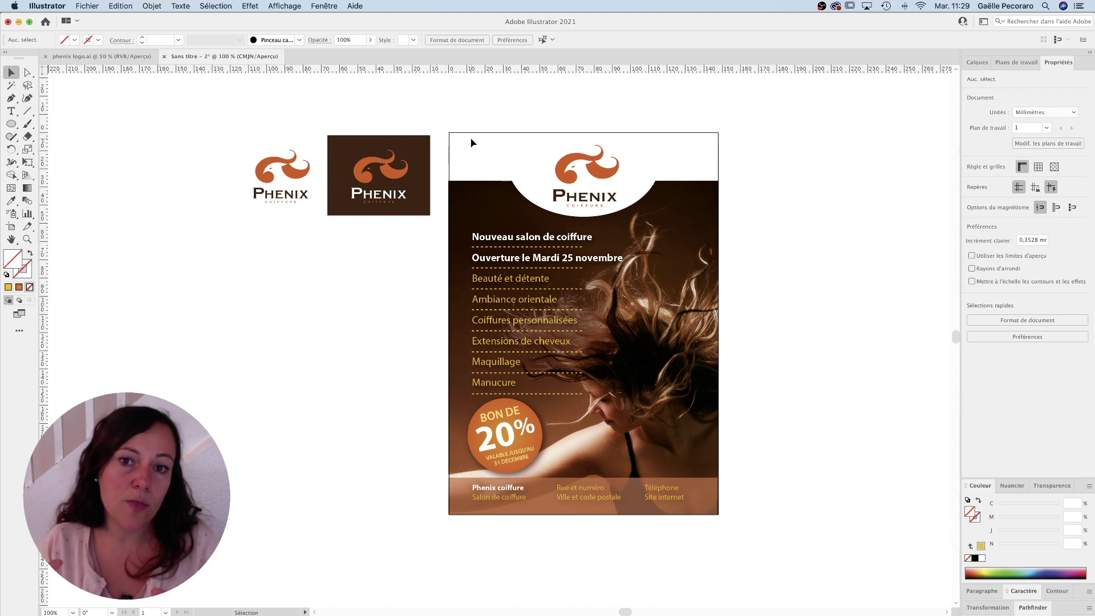